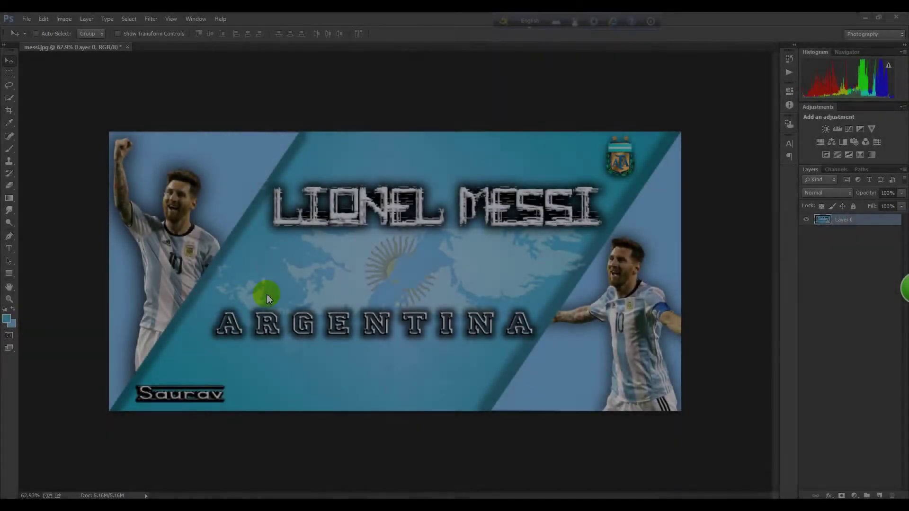
# Step: Create a new 1920×1080 document
pyautogui.scroll(-4, 266, 294)
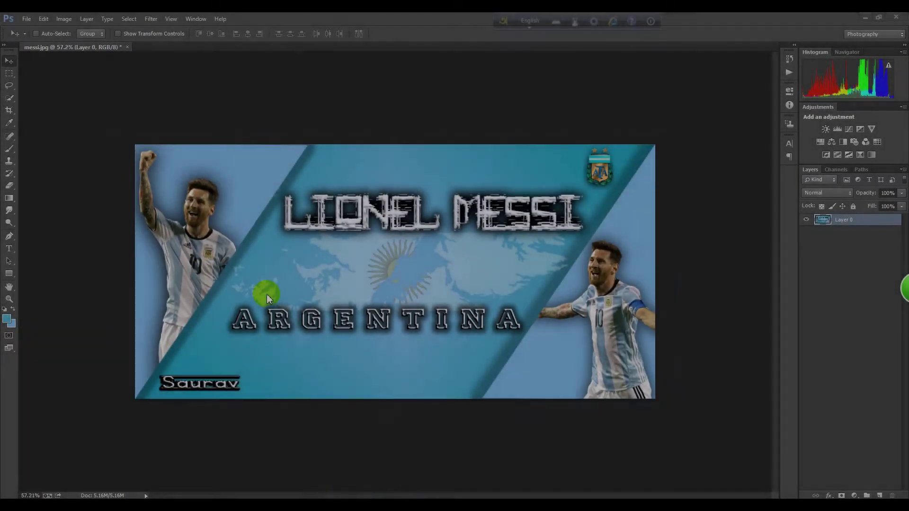
pyautogui.scroll(-1, 297, 279)
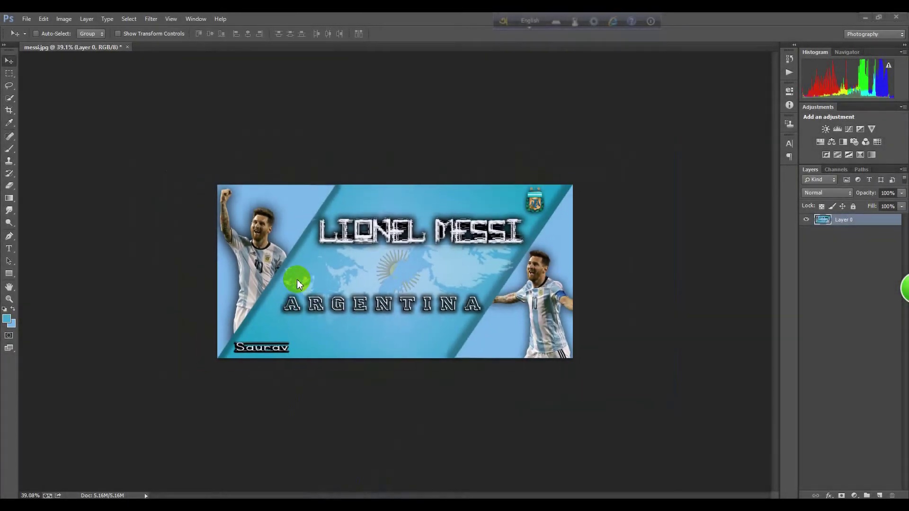
pyautogui.scroll(-1, 296, 279)
pyautogui.scroll(-1, 297, 279)
pyautogui.scroll(-1, 297, 279)
pyautogui.scroll(-1, 297, 279)
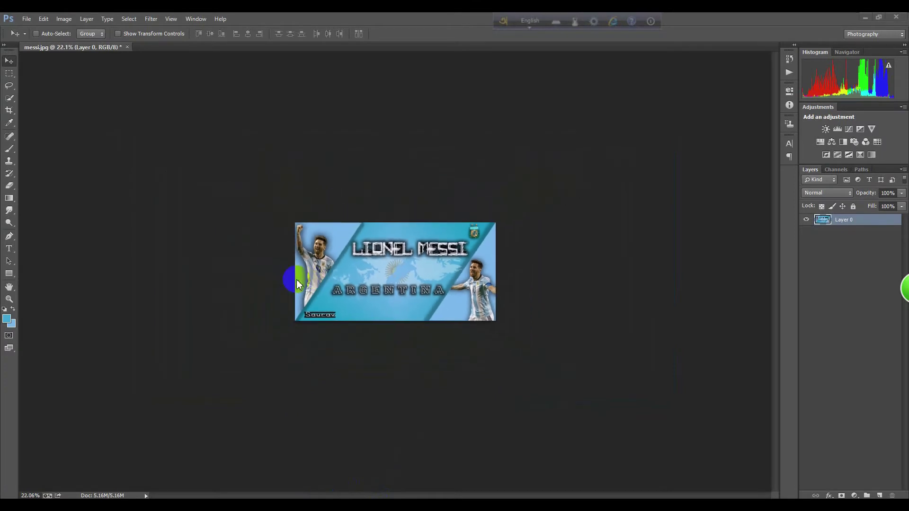
pyautogui.scroll(-1, 297, 279)
pyautogui.scroll(-1, 296, 279)
pyautogui.scroll(-1, 297, 279)
pyautogui.scroll(-1, 296, 283)
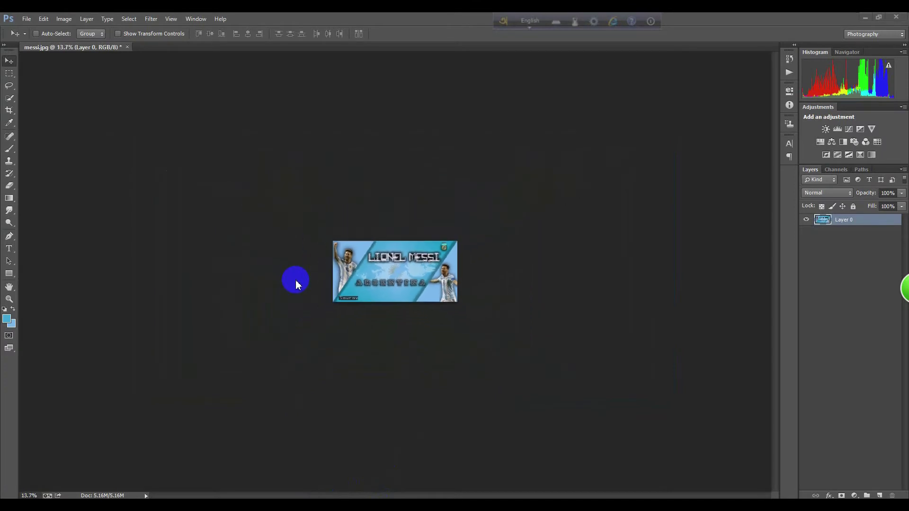
pyautogui.scroll(-1, 297, 283)
pyautogui.scroll(-1, 297, 283)
pyautogui.scroll(-1, 295, 284)
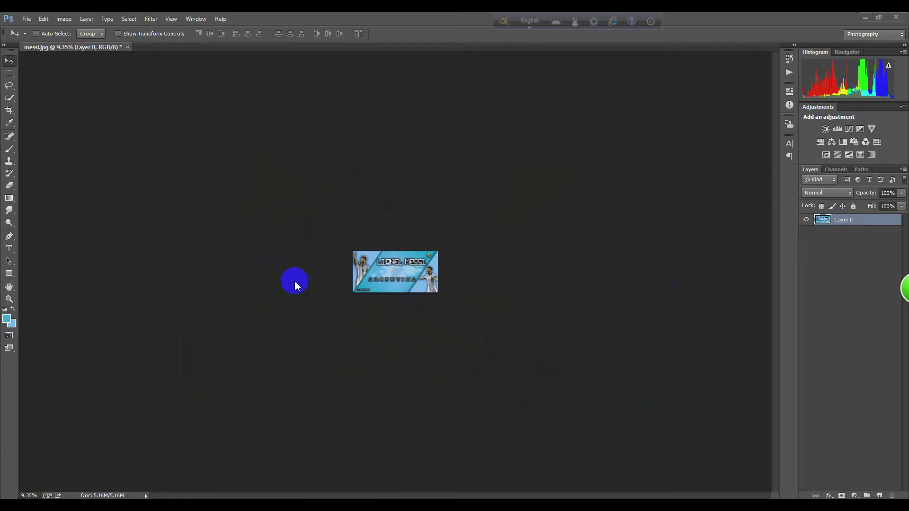
pyautogui.scroll(-1, 297, 285)
pyautogui.scroll(1, 296, 285)
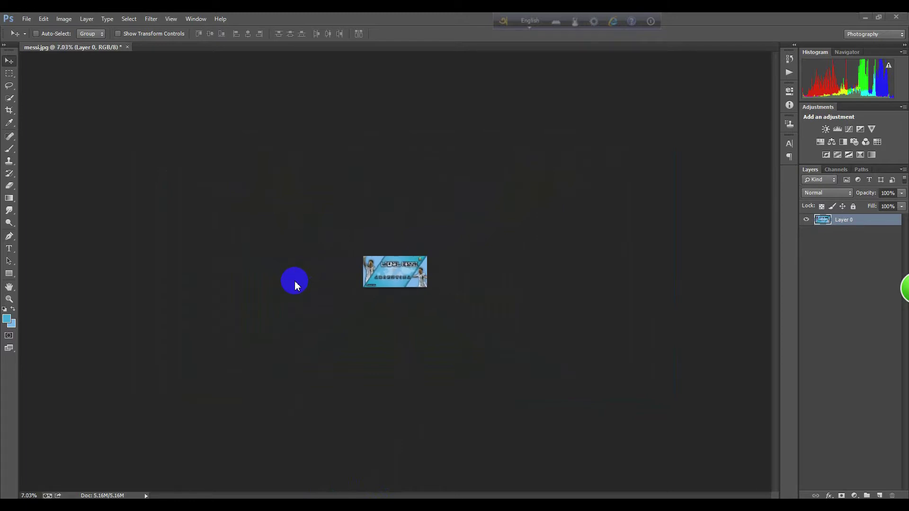
pyautogui.scroll(1, 295, 284)
pyautogui.scroll(1, 294, 284)
pyautogui.scroll(1, 293, 285)
pyautogui.scroll(1, 293, 285)
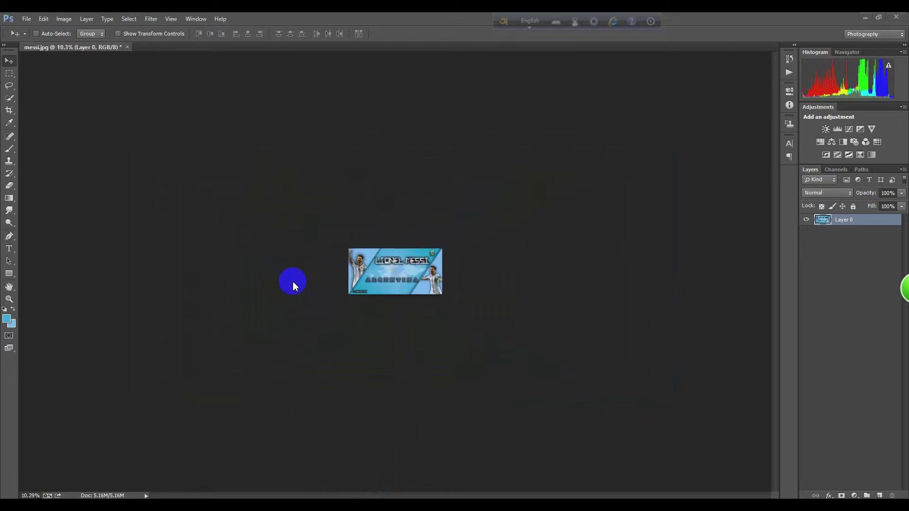
pyautogui.scroll(1, 293, 285)
pyautogui.scroll(1, 293, 285)
pyautogui.scroll(1, 293, 285)
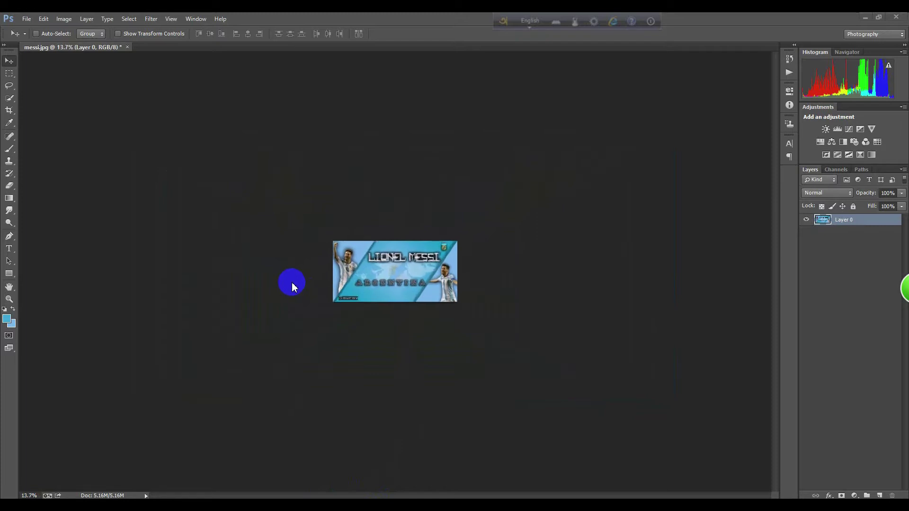
pyautogui.scroll(1, 292, 286)
pyautogui.scroll(2, 292, 287)
pyautogui.scroll(1, 292, 286)
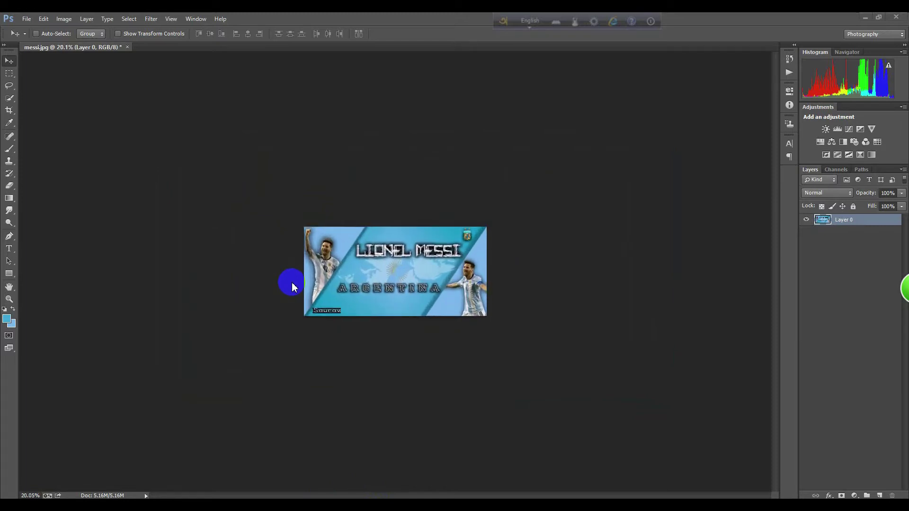
pyautogui.scroll(1, 292, 287)
pyautogui.scroll(1, 292, 286)
pyautogui.scroll(1, 292, 286)
pyautogui.scroll(1, 292, 287)
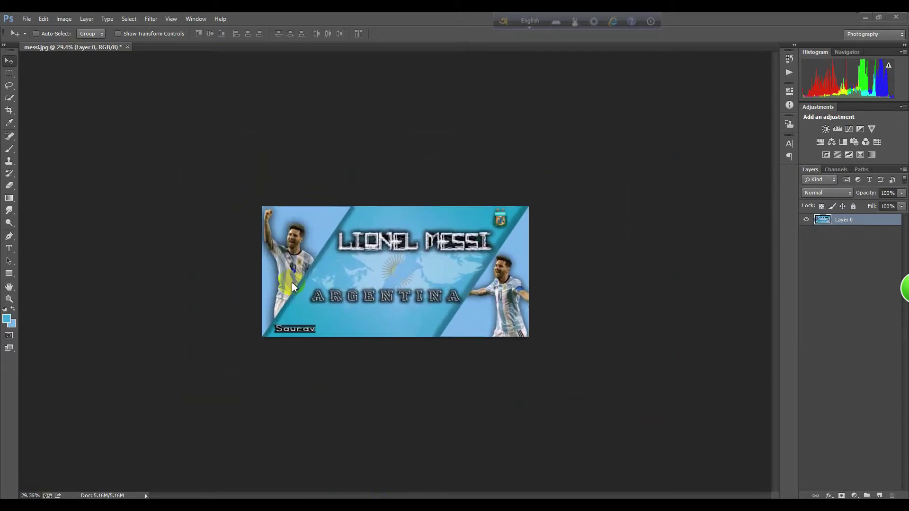
pyautogui.scroll(1, 292, 287)
pyautogui.scroll(1, 292, 287)
pyautogui.scroll(2, 292, 284)
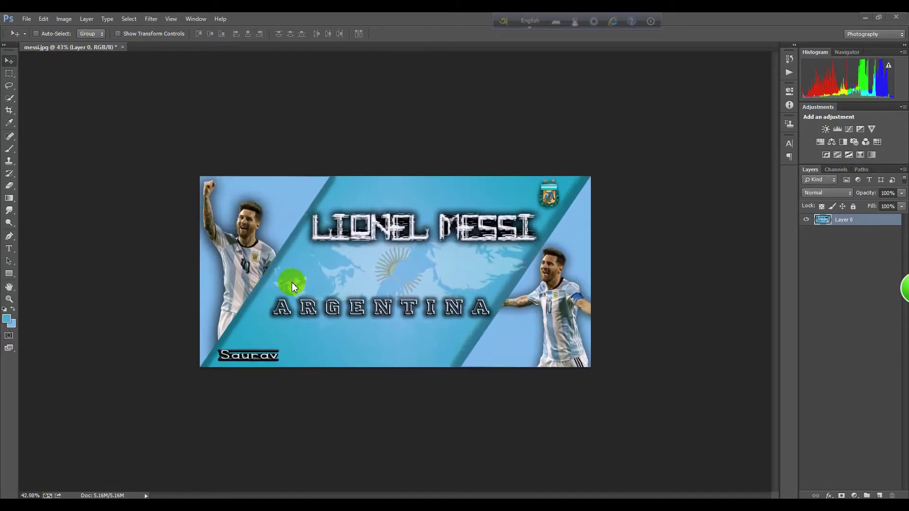
pyautogui.scroll(1, 292, 283)
pyautogui.scroll(1, 291, 283)
pyautogui.scroll(1, 290, 283)
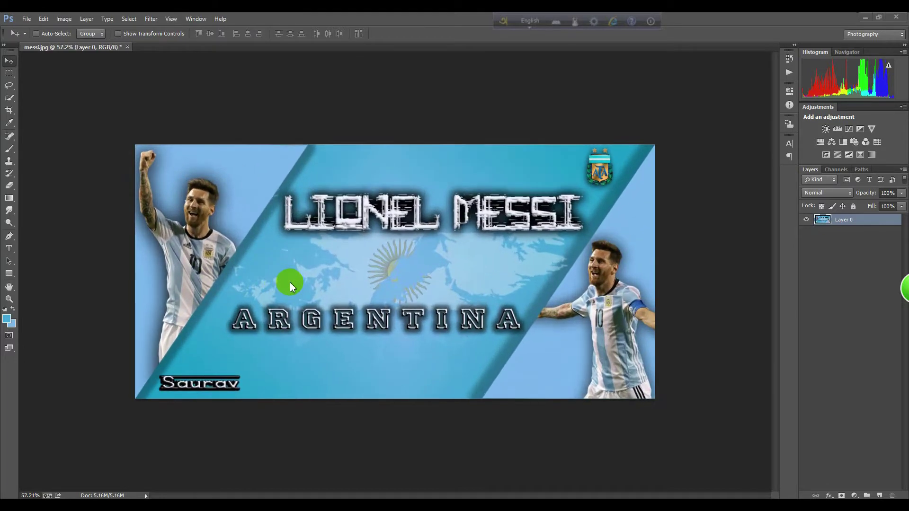
pyautogui.scroll(1, 290, 283)
pyautogui.scroll(1, 290, 283)
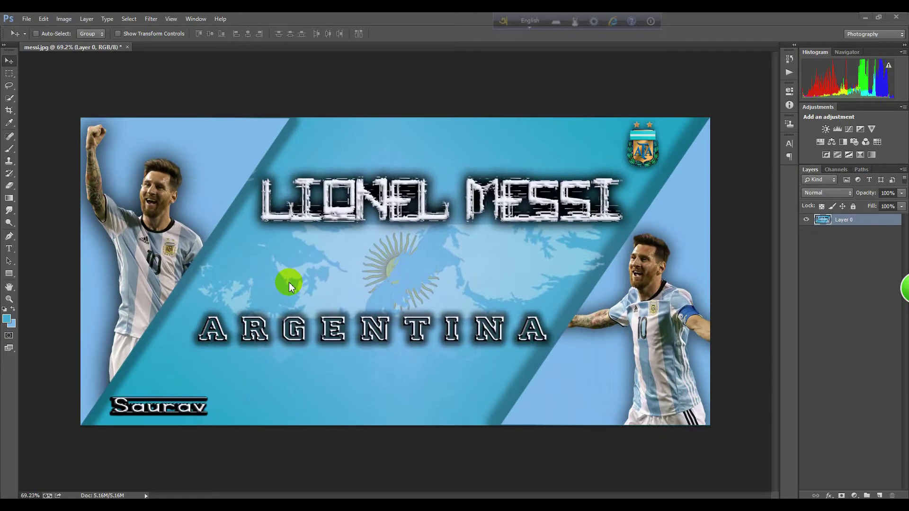
pyautogui.scroll(1, 290, 284)
pyautogui.scroll(1, 290, 284)
pyautogui.scroll(1, 289, 284)
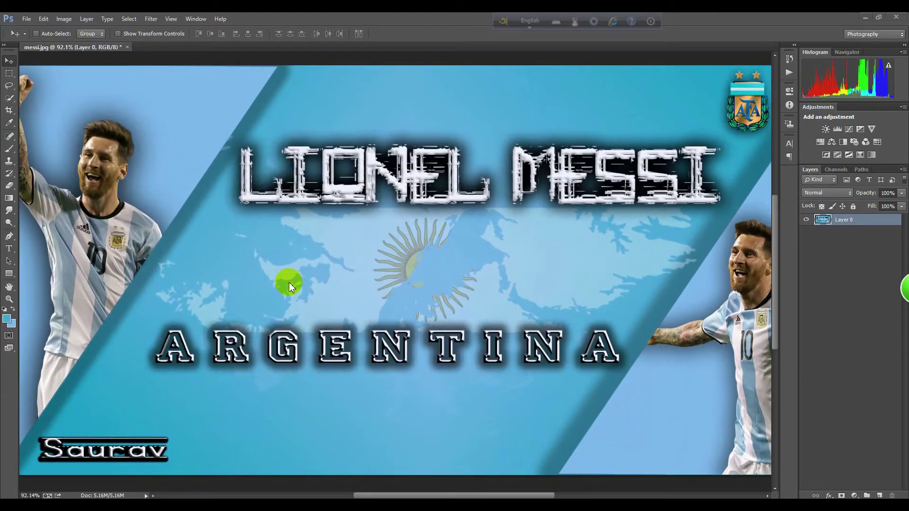
pyautogui.scroll(-1, 290, 284)
pyautogui.scroll(-1, 290, 284)
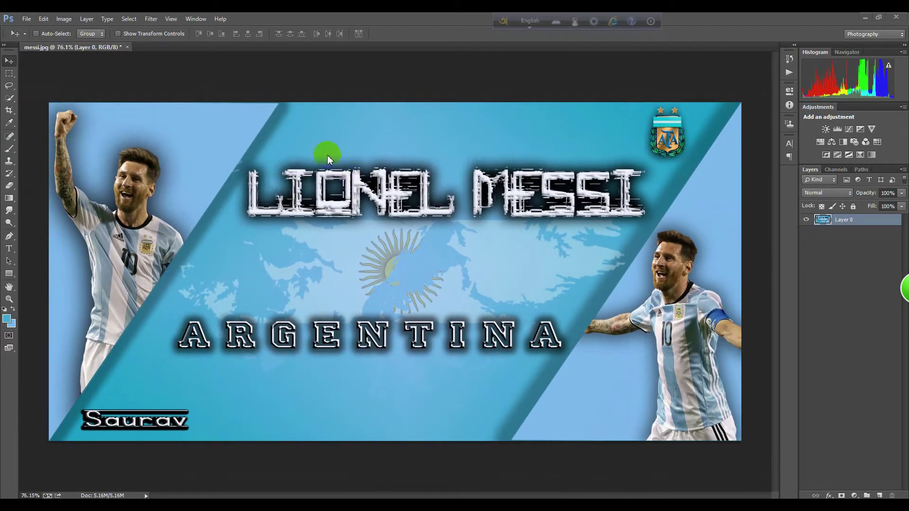
pyautogui.click(27, 19)
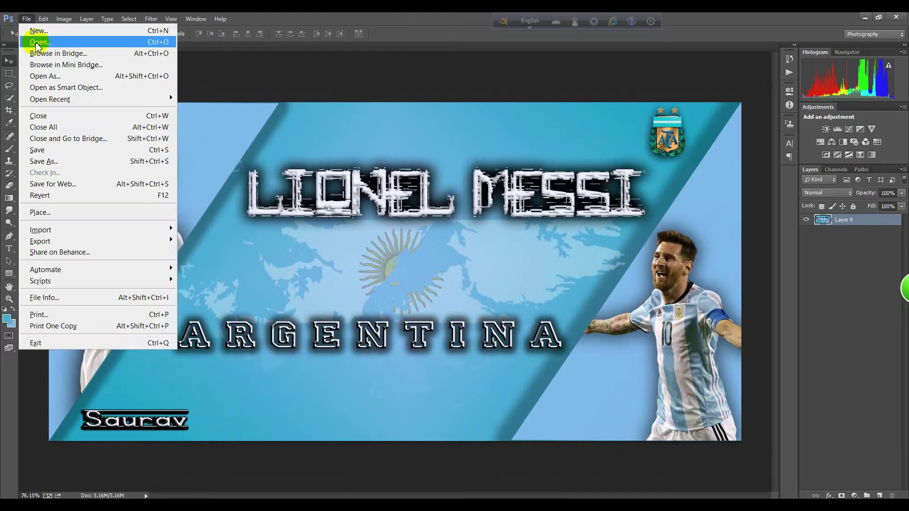
pyautogui.click(33, 31)
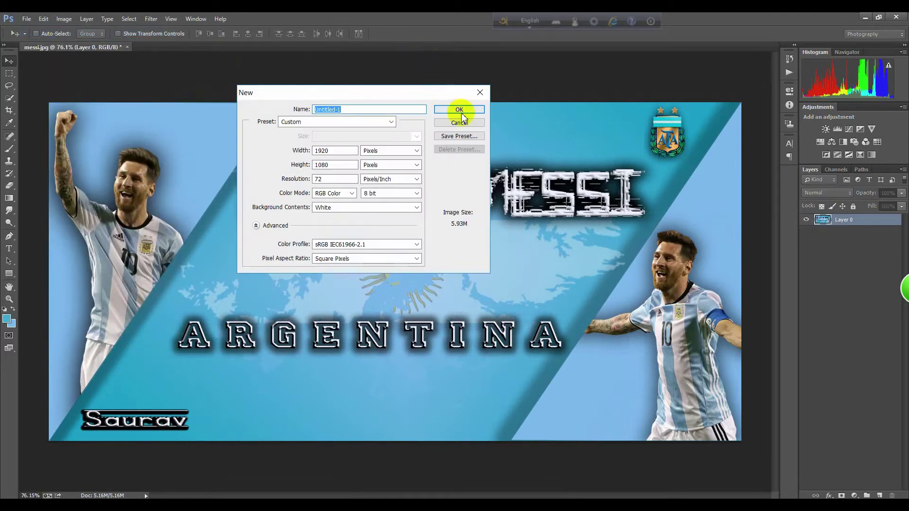
pyautogui.click(459, 109)
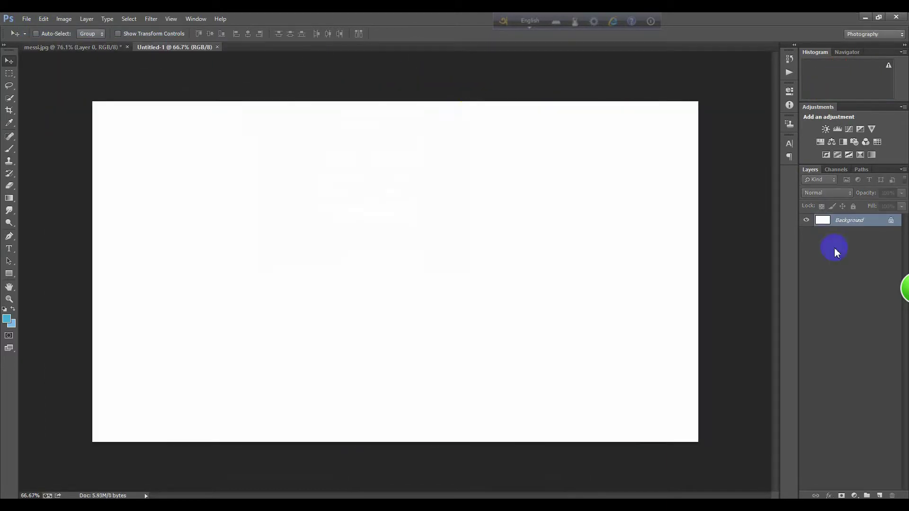
# Step: Convert the Background into Layer 0 and fill it with the blue foreground colour
pyautogui.doubleClick(893, 222)
pyautogui.click(397, 125)
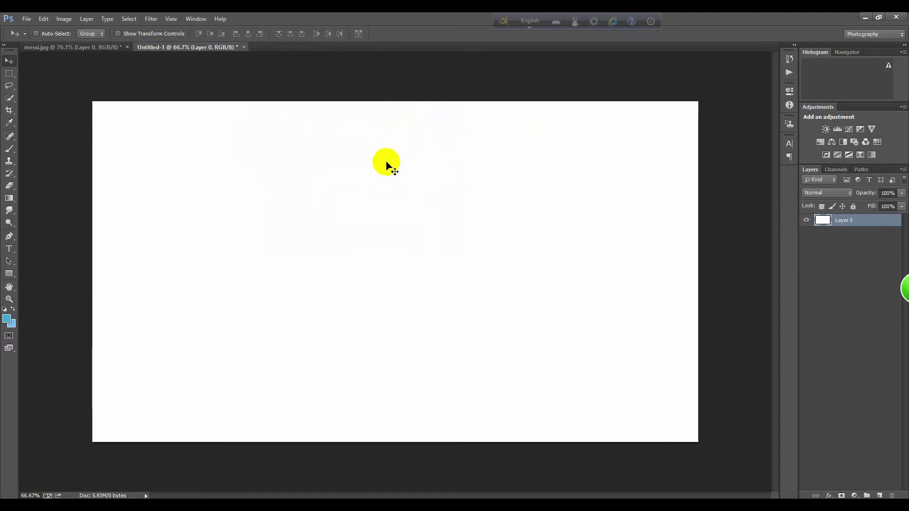
pyautogui.hotkey('alt', 'BackSpace')
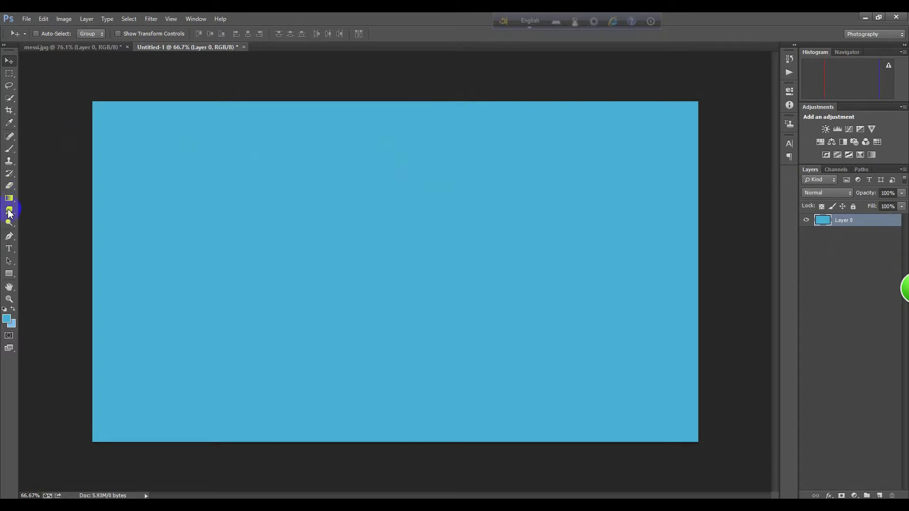
pyautogui.moveTo(10, 243); pyautogui.dragTo(35, 239)
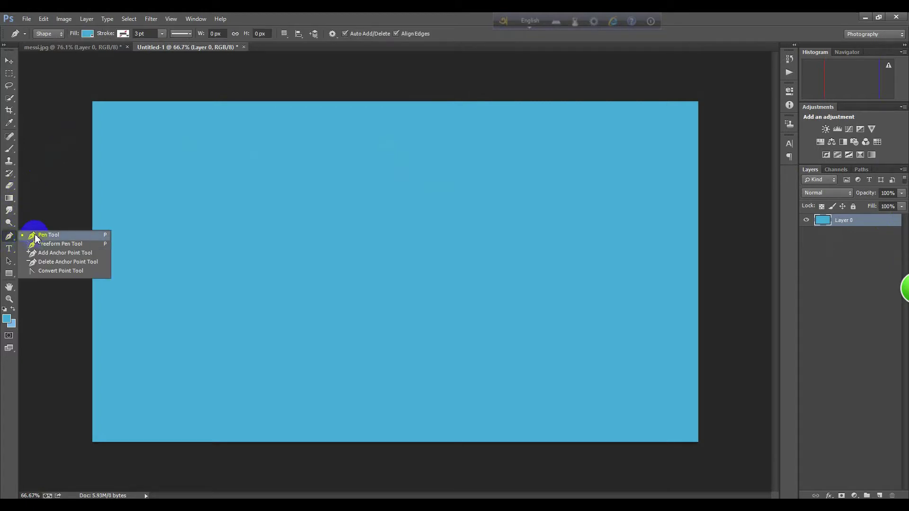
# Step: Draw a cyan Pen-tool shape through the bottom-left corner, top edge and top-left corner
pyautogui.click(89, 35)
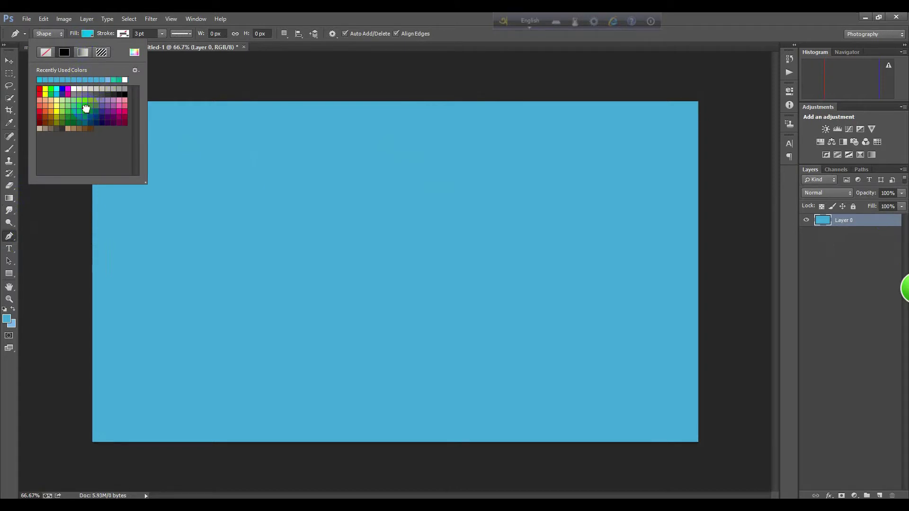
pyautogui.click(194, 71)
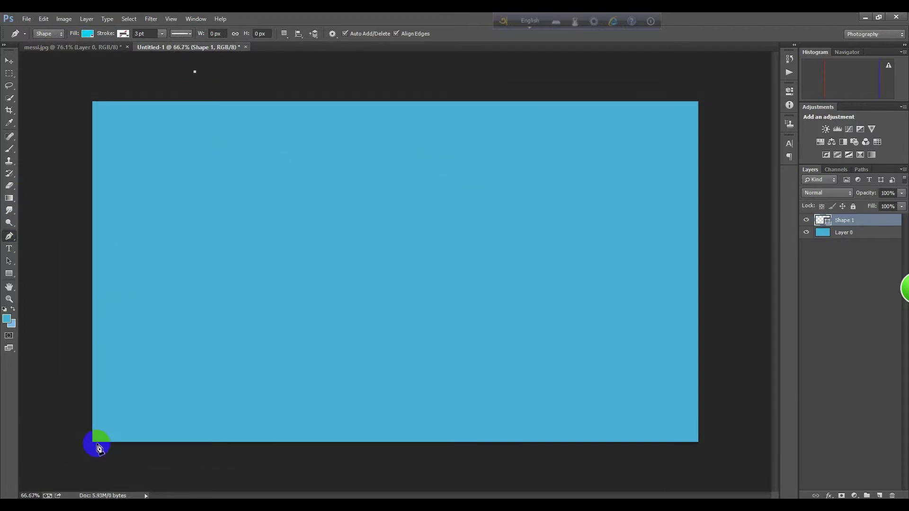
pyautogui.click(94, 444)
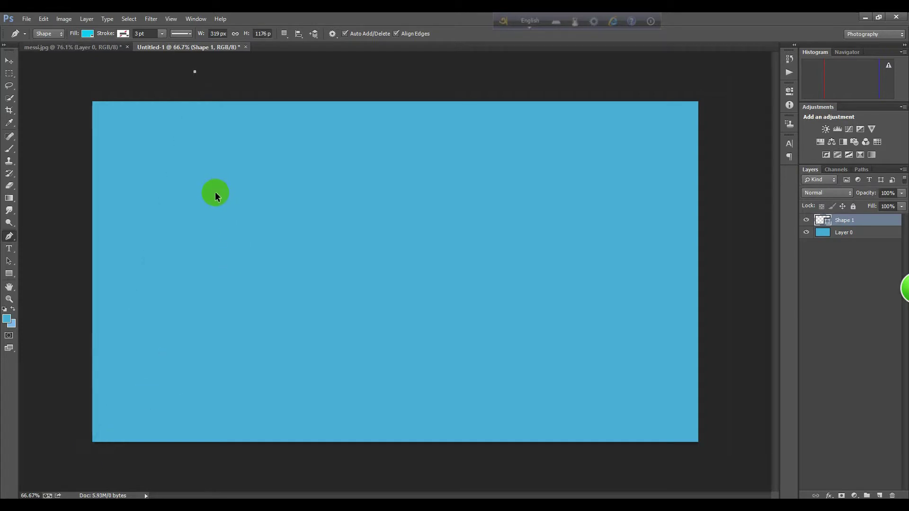
pyautogui.hotkey('ctrl', 'z')
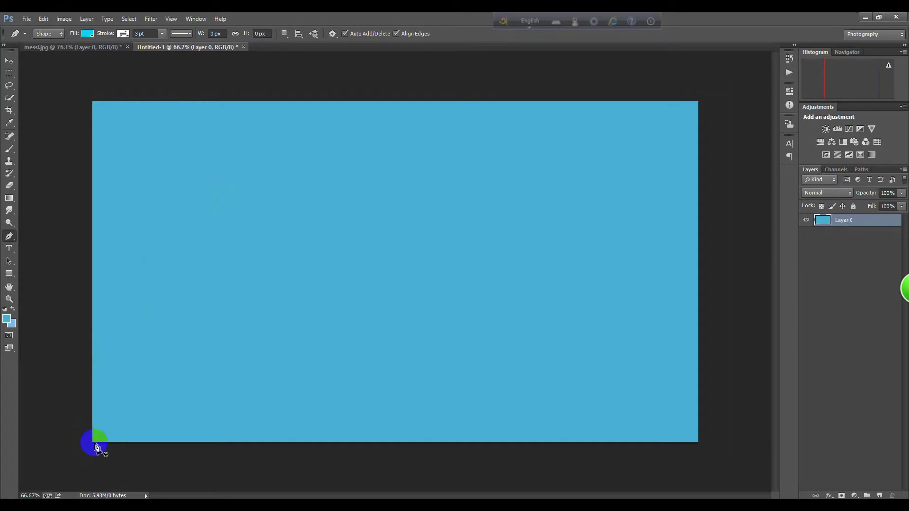
pyautogui.click(94, 444)
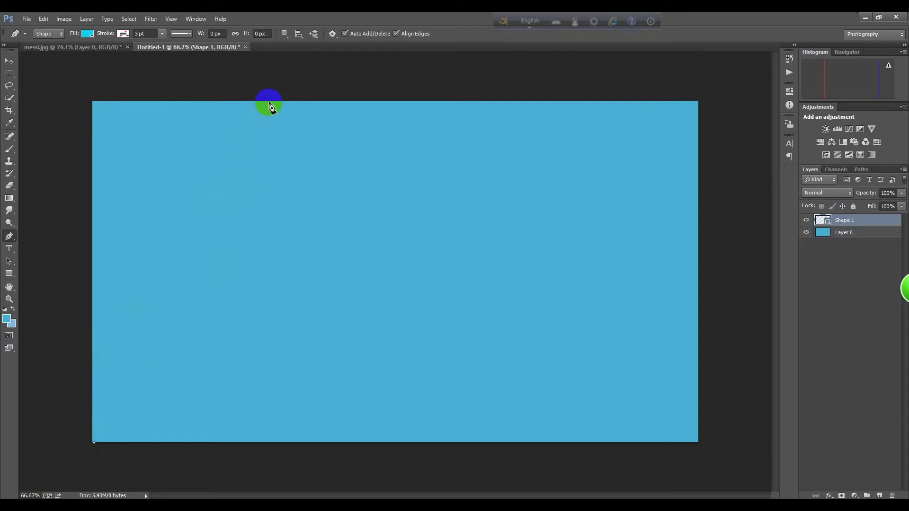
pyautogui.click(269, 104)
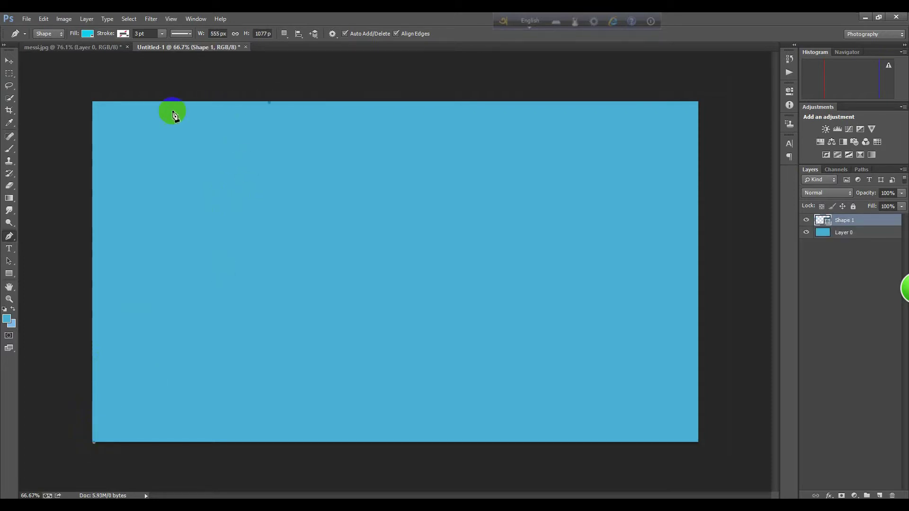
pyautogui.click(93, 103)
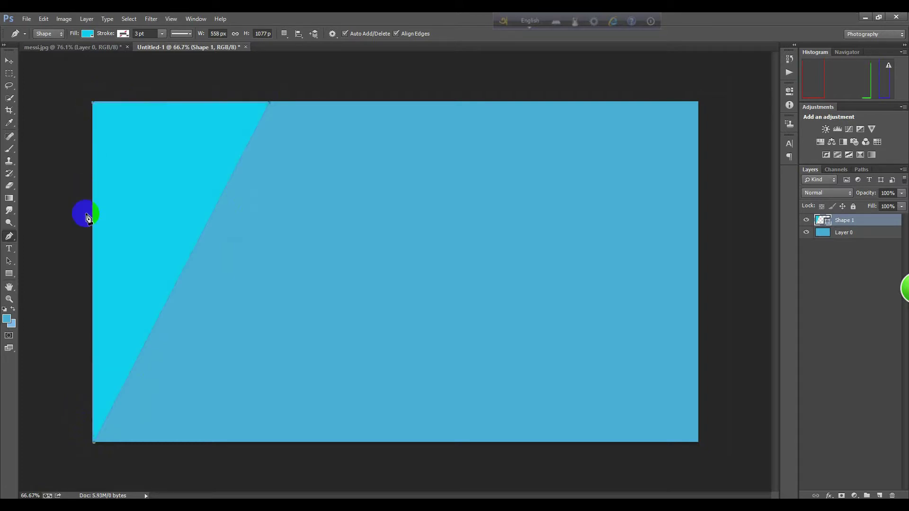
pyautogui.click(94, 445)
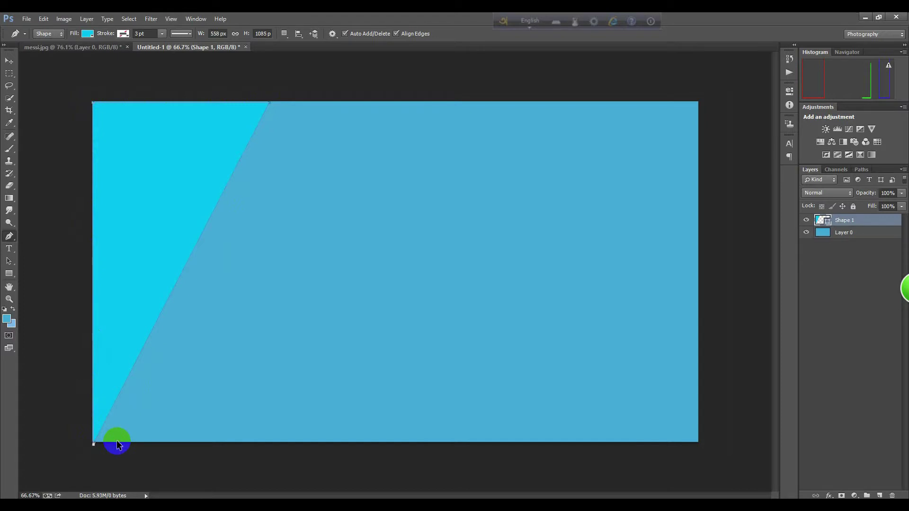
pyautogui.hotkey('ctrl', 'Return')
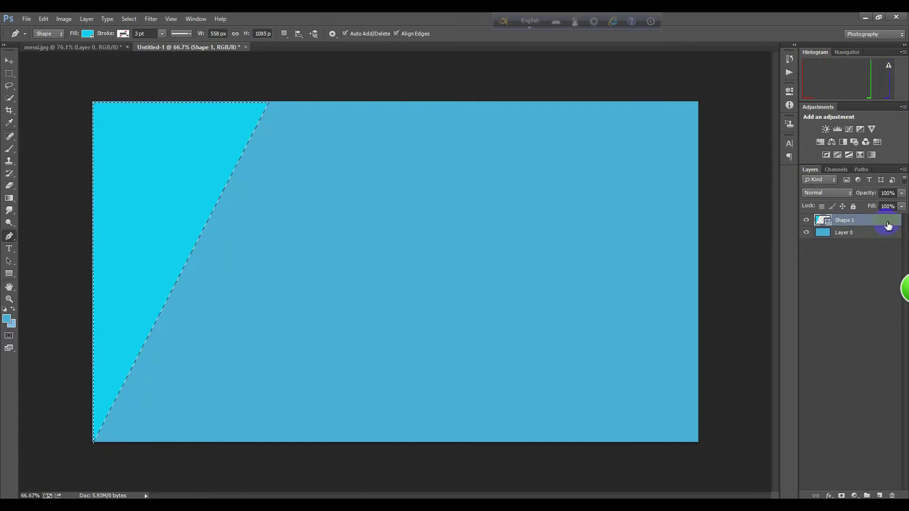
# Step: Add a drop shadow to Shape 1: Distance 2, Spread 42, Size 43, about 46% opacity
pyautogui.doubleClick(888, 226)
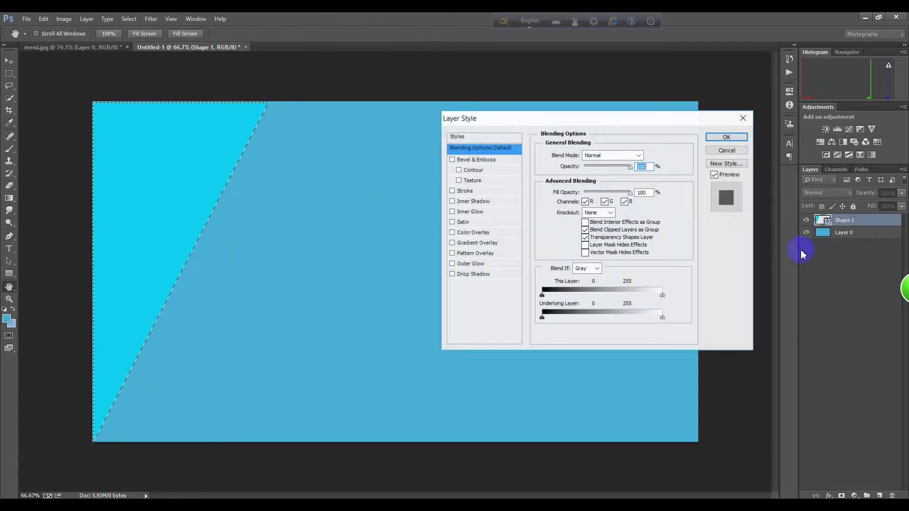
pyautogui.click(466, 275)
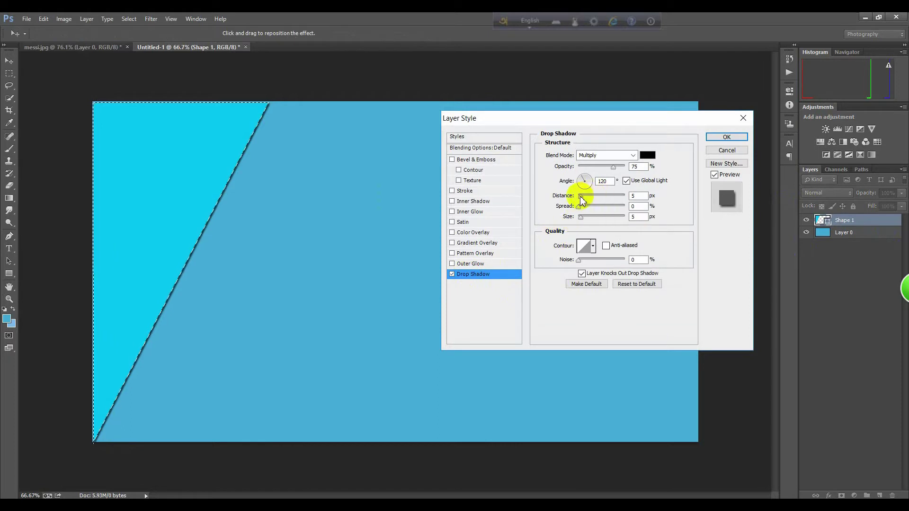
pyautogui.moveTo(585, 199)
pyautogui.mouseDown()
pyautogui.moveTo(609, 206)
pyautogui.moveTo(592, 218)
pyautogui.moveTo(608, 217)
pyautogui.moveTo(586, 222)
pyautogui.moveTo(599, 211)
pyautogui.mouseUp()
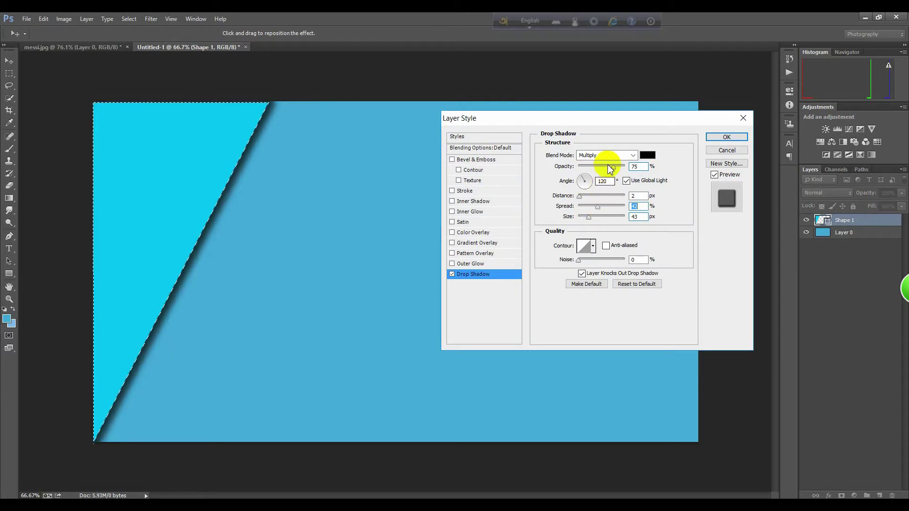
pyautogui.moveTo(611, 169); pyautogui.dragTo(600, 169)
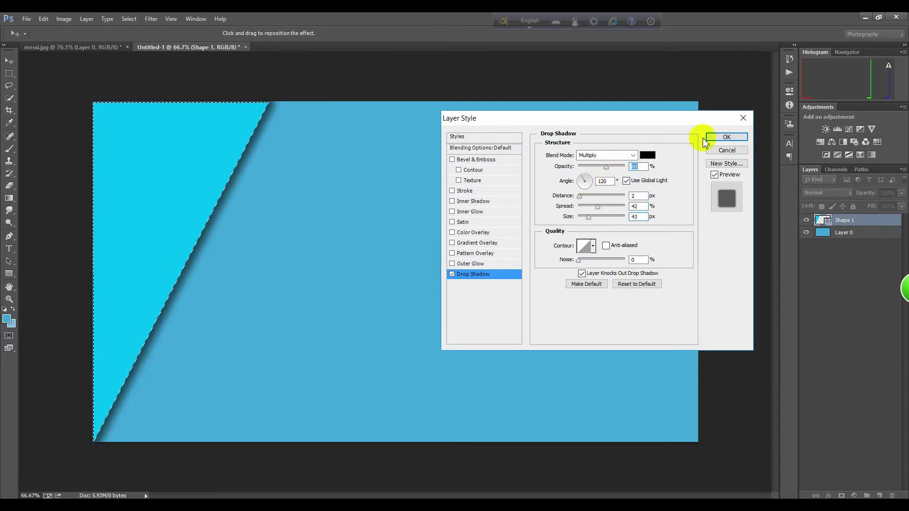
pyautogui.click(724, 137)
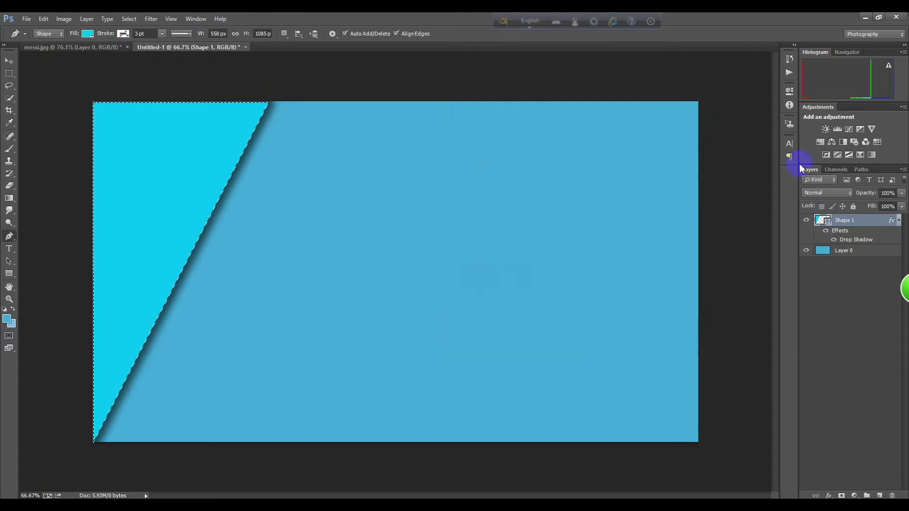
pyautogui.click(899, 221)
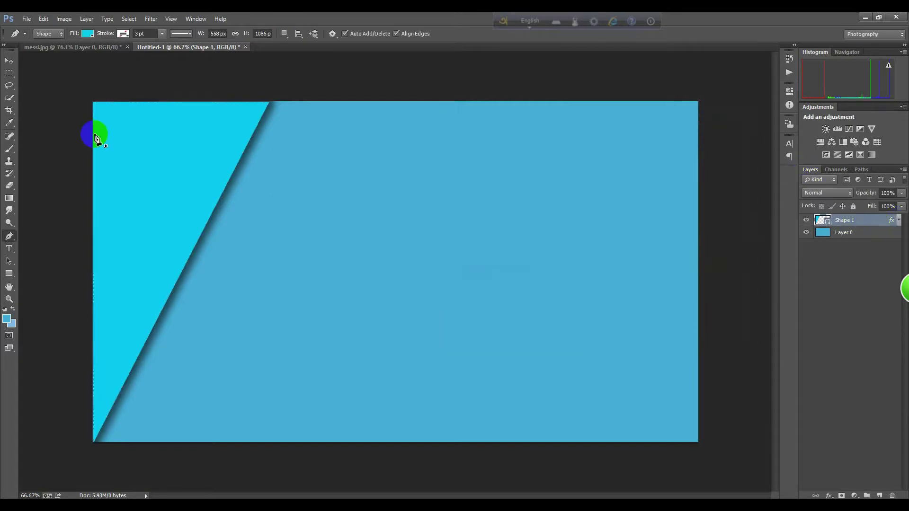
# Step: Alt-drag a duplicate of the triangle to the right and put it in Free Transform
pyautogui.click(9, 60)
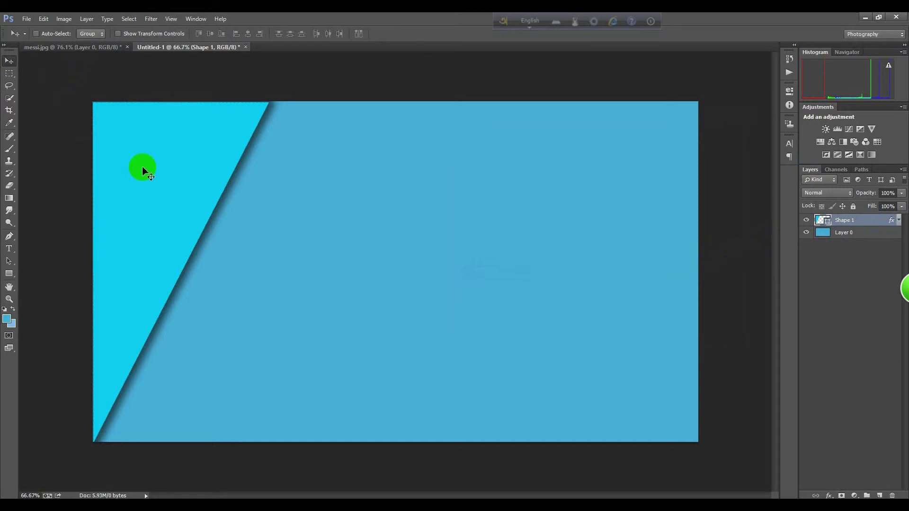
pyautogui.moveTo(201, 188); pyautogui.dragTo(500, 205)
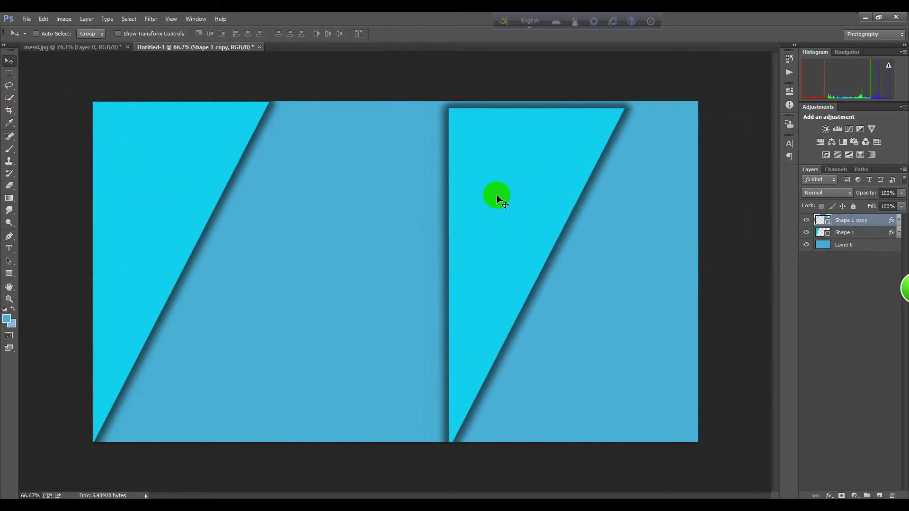
pyautogui.hotkey('ctrl', 't')
# Step: Flip the copy vertically and horizontally and move it into the right corner
pyautogui.rightClick(477, 201)
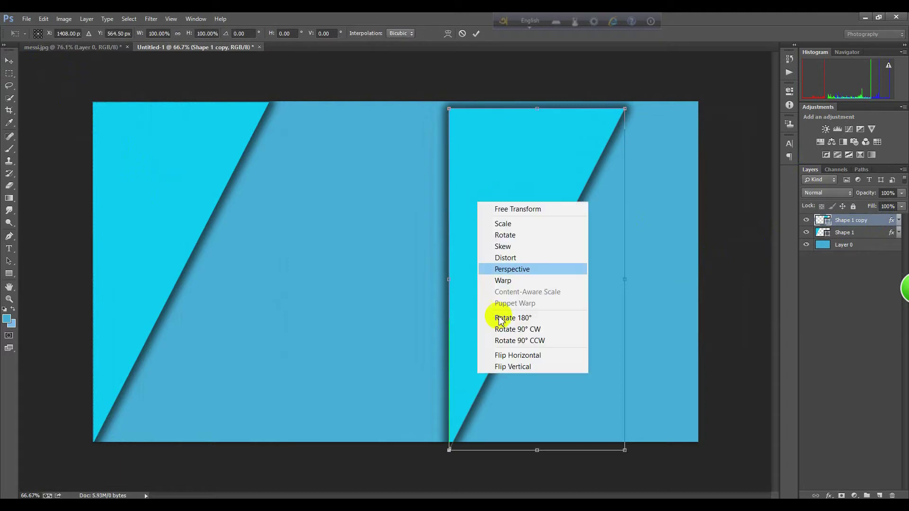
pyautogui.click(517, 355)
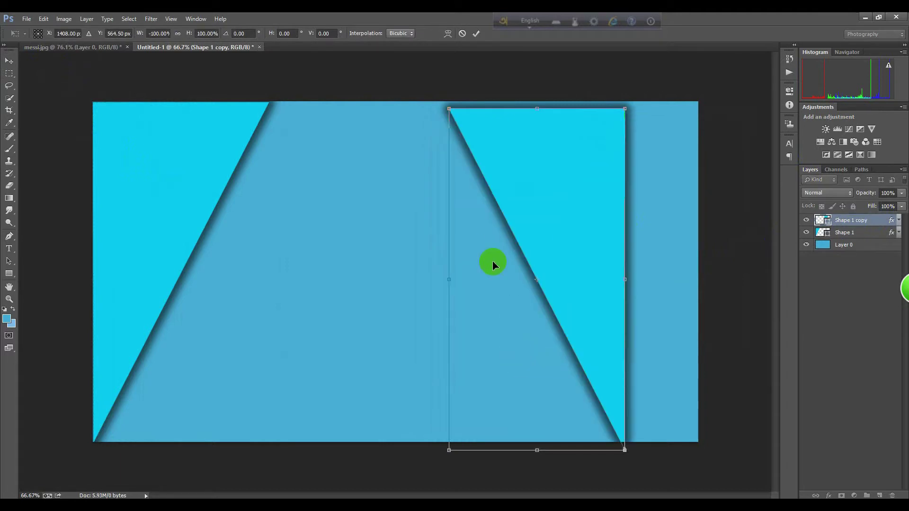
pyautogui.rightClick(500, 211)
pyautogui.click(526, 363)
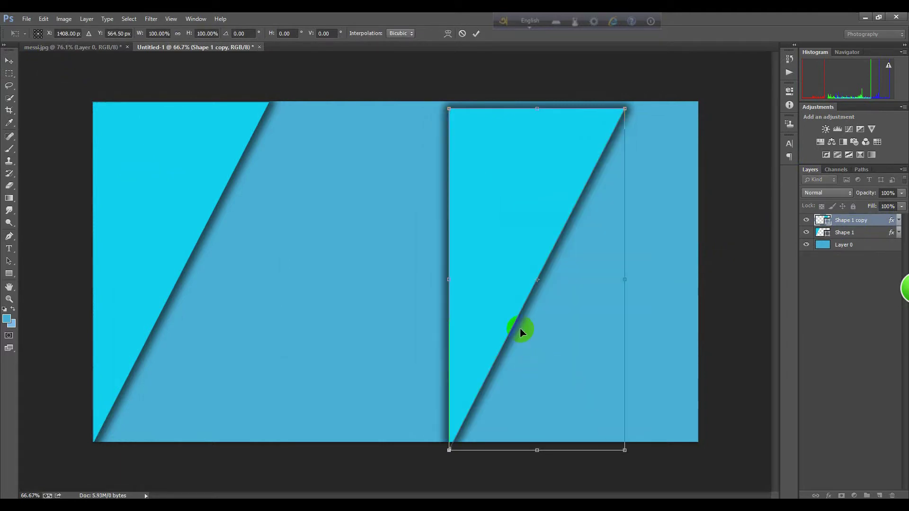
pyautogui.rightClick(487, 233)
pyautogui.click(522, 393)
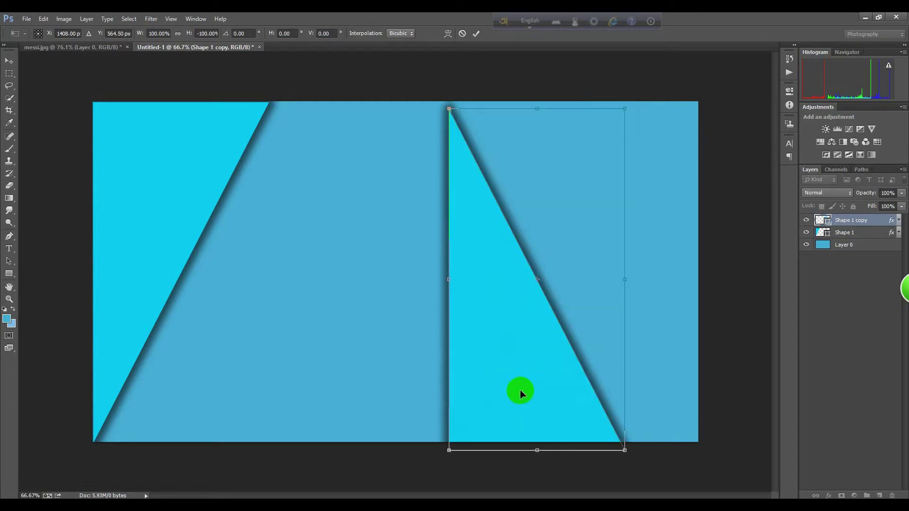
pyautogui.rightClick(484, 320)
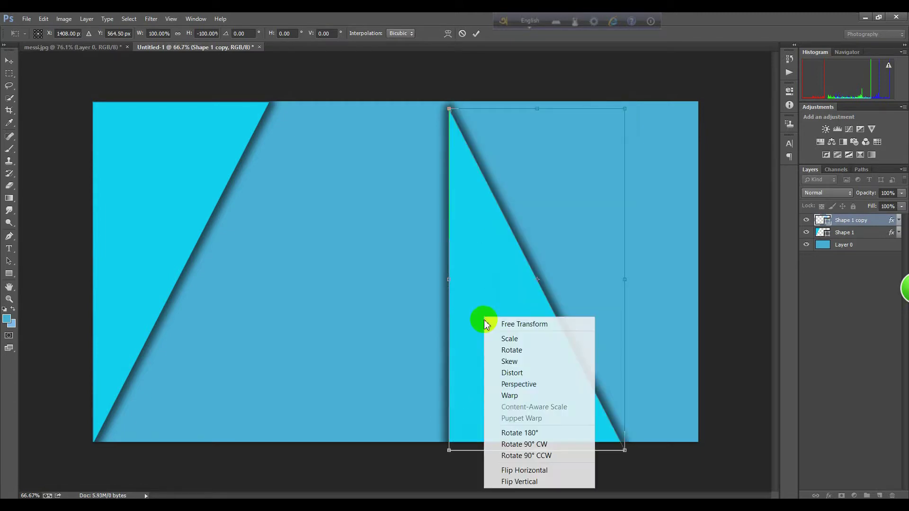
pyautogui.click(516, 466)
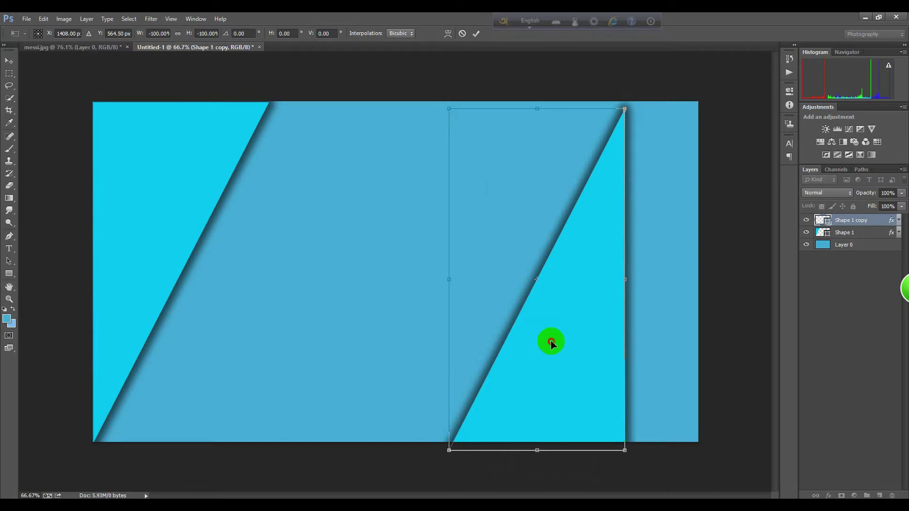
pyautogui.moveTo(549, 340); pyautogui.dragTo(614, 333)
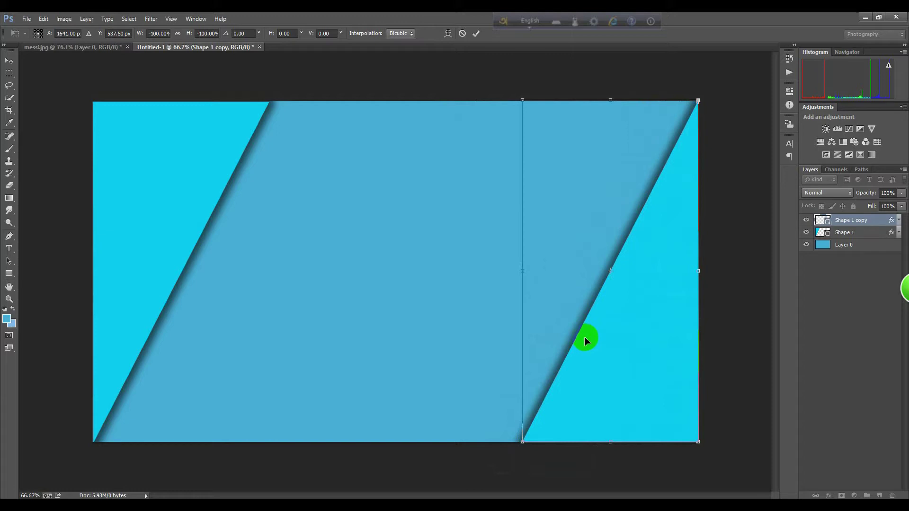
pyautogui.press('Return')
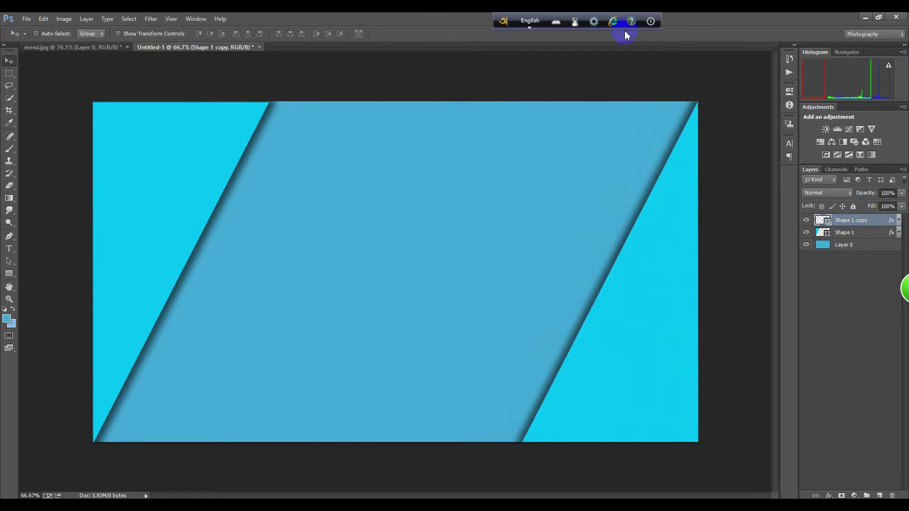
# Step: Open MESSI.png from Desktop > New folder and drag it into the Untitled-1 banner
pyautogui.click(27, 19)
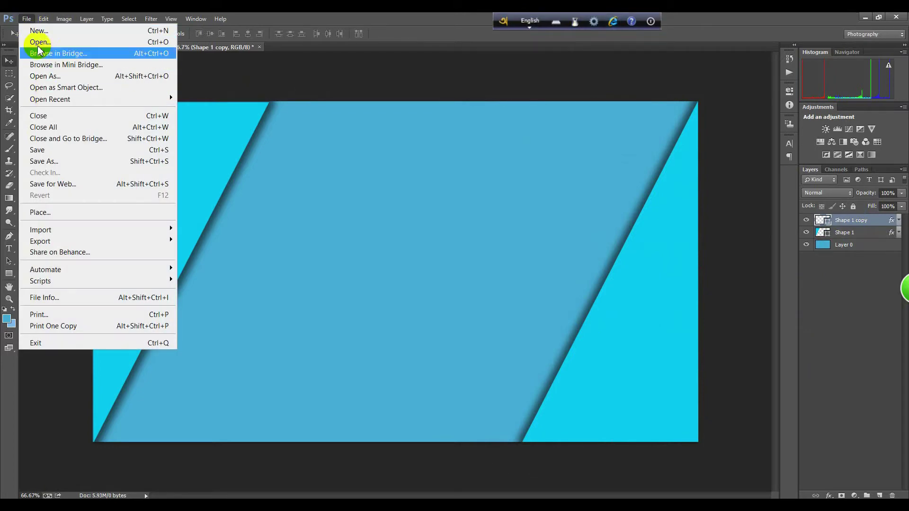
pyautogui.click(40, 41)
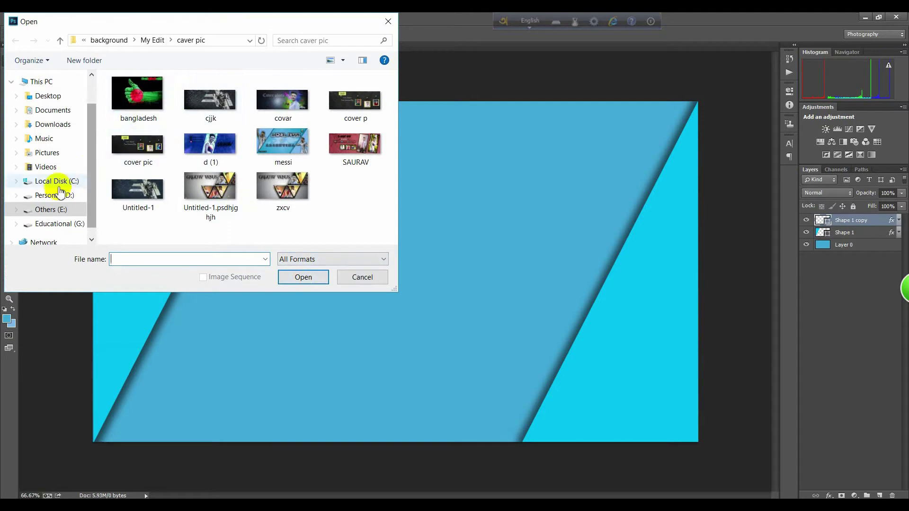
pyautogui.click(54, 195)
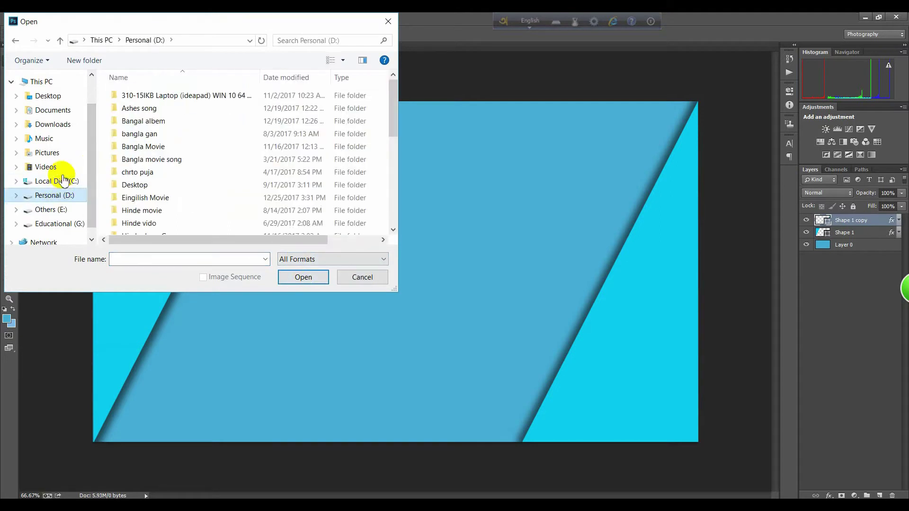
pyautogui.click(54, 98)
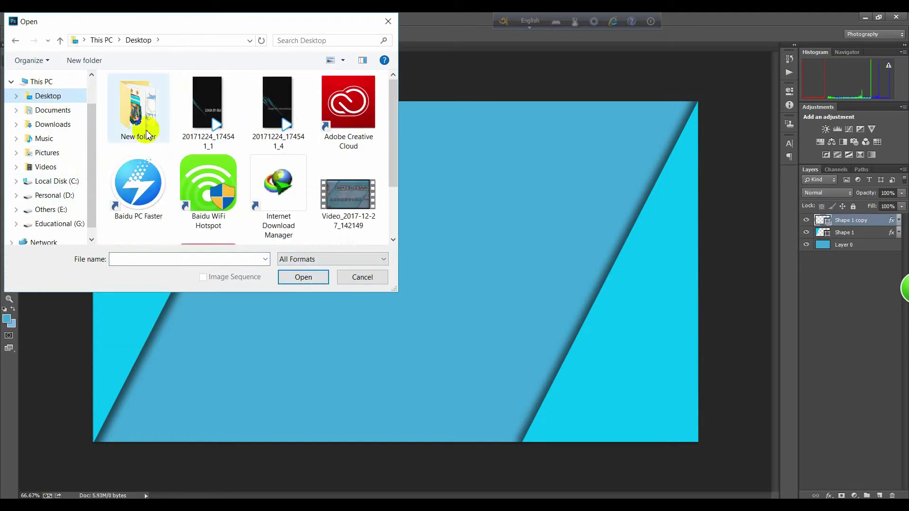
pyautogui.doubleClick(137, 114)
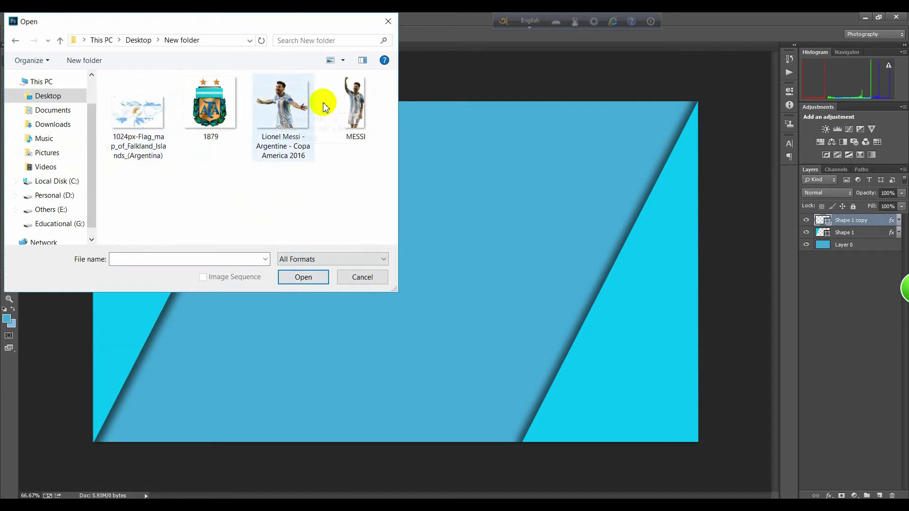
pyautogui.moveTo(350, 106)
pyautogui.mouseDown()
pyautogui.moveTo(414, 185)
pyautogui.moveTo(496, 250)
pyautogui.mouseUp()
pyautogui.click(320, 277)
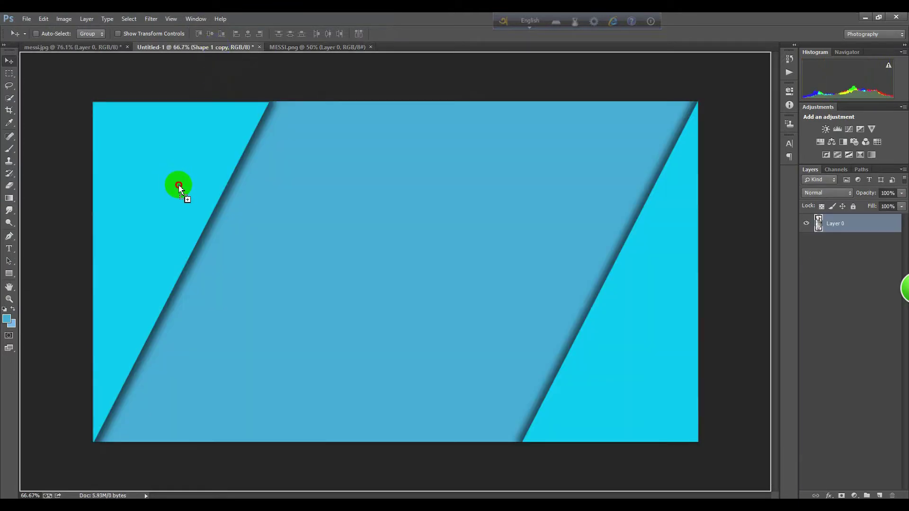
pyautogui.moveTo(233, 109); pyautogui.dragTo(153, 246)
# Step: Clip the Messi layer to the left triangle and shift it so his face shows
pyautogui.rightClick(862, 228)
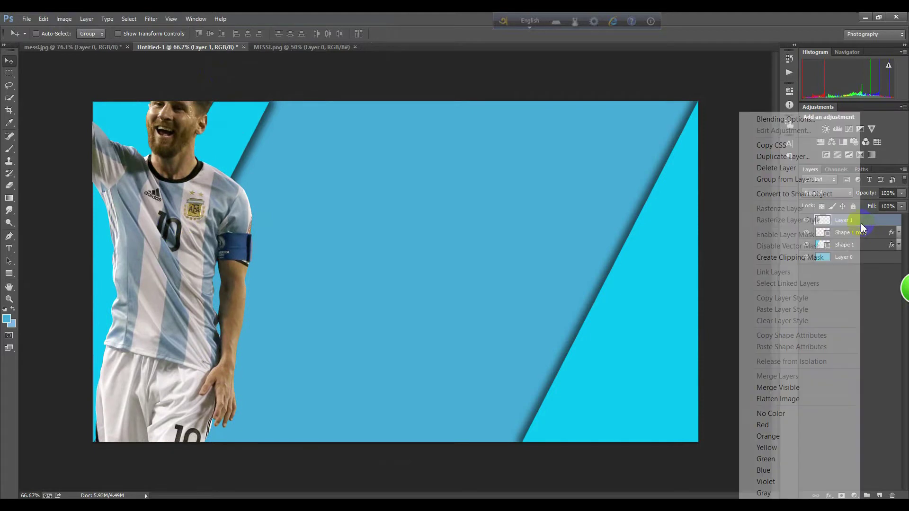
pyautogui.click(825, 259)
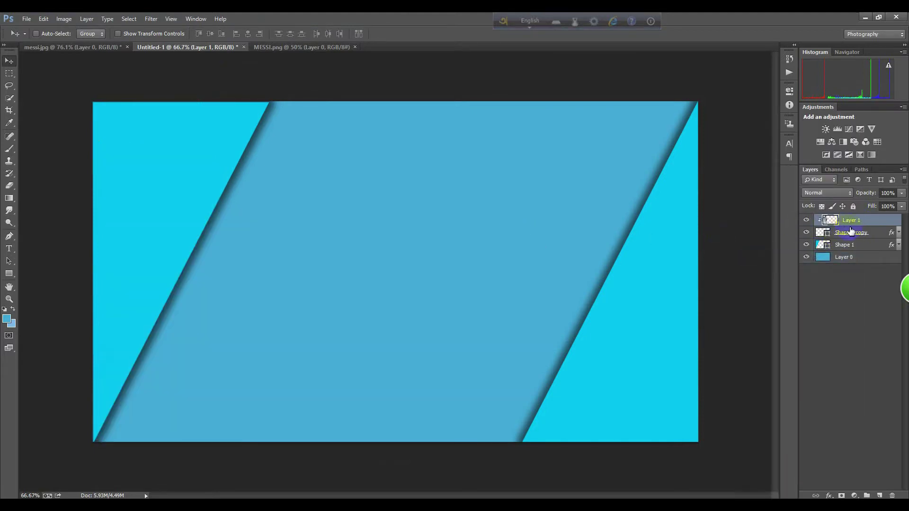
pyautogui.moveTo(851, 234)
pyautogui.mouseDown()
pyautogui.moveTo(850, 245)
pyautogui.moveTo(850, 232)
pyautogui.mouseUp()
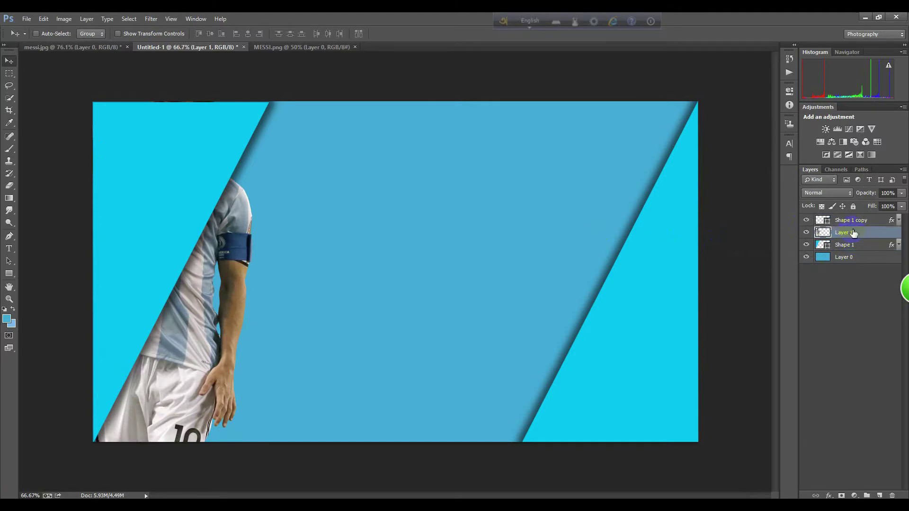
pyautogui.moveTo(172, 253); pyautogui.dragTo(154, 235)
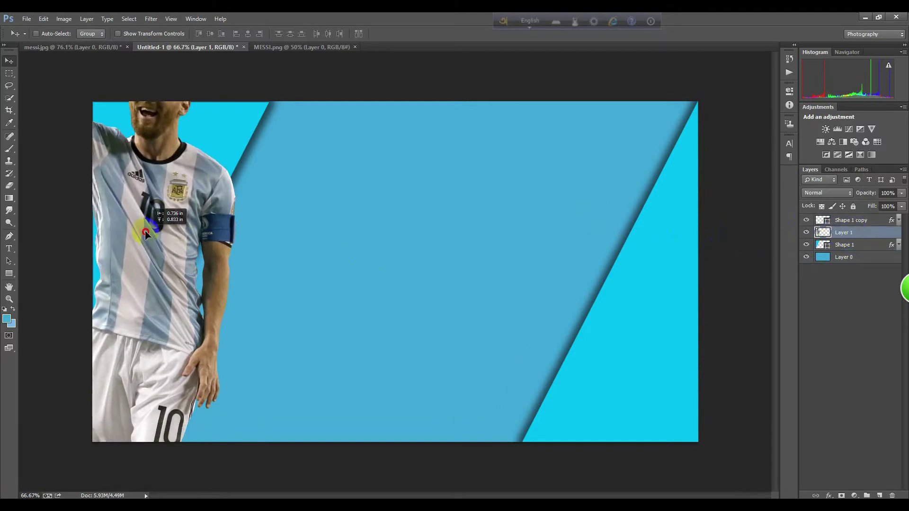
pyautogui.rightClick(847, 232)
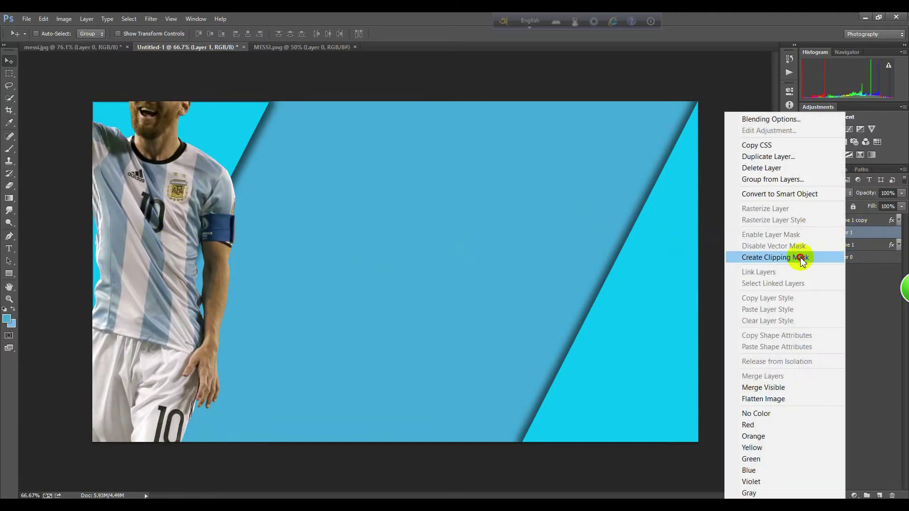
pyautogui.click(810, 258)
pyautogui.moveTo(165, 232); pyautogui.dragTo(168, 259)
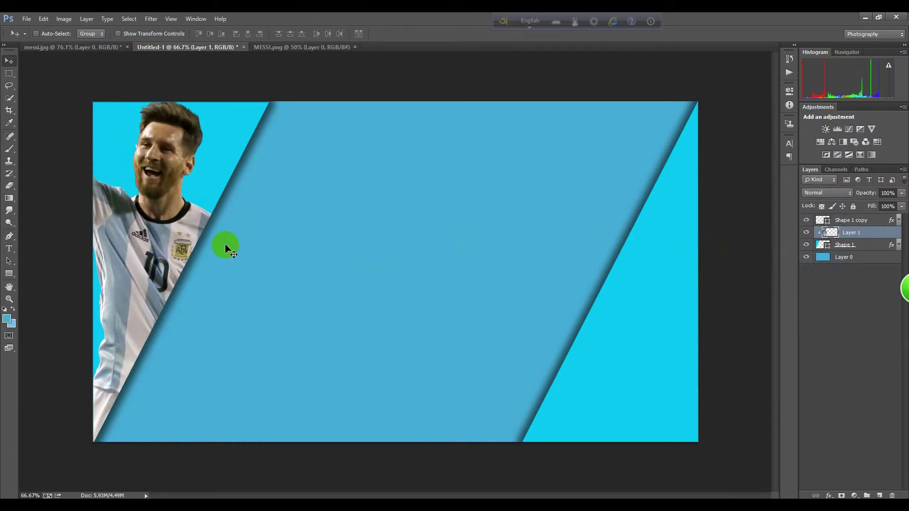
# Step: Scale the Messi photo to about 58% and fit it inside the triangle
pyautogui.hotkey('ctrl', 't')
pyautogui.hotkey('ctrl', '-')
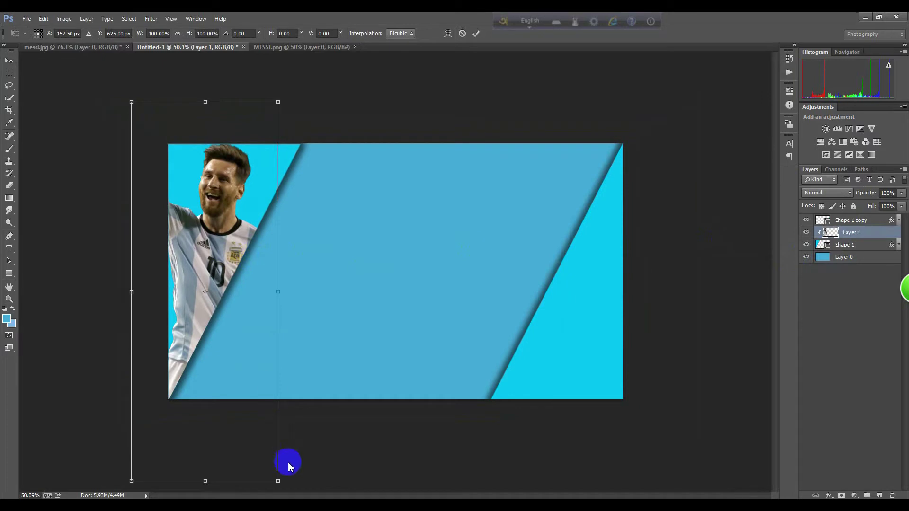
pyautogui.moveTo(279, 478); pyautogui.dragTo(247, 401)
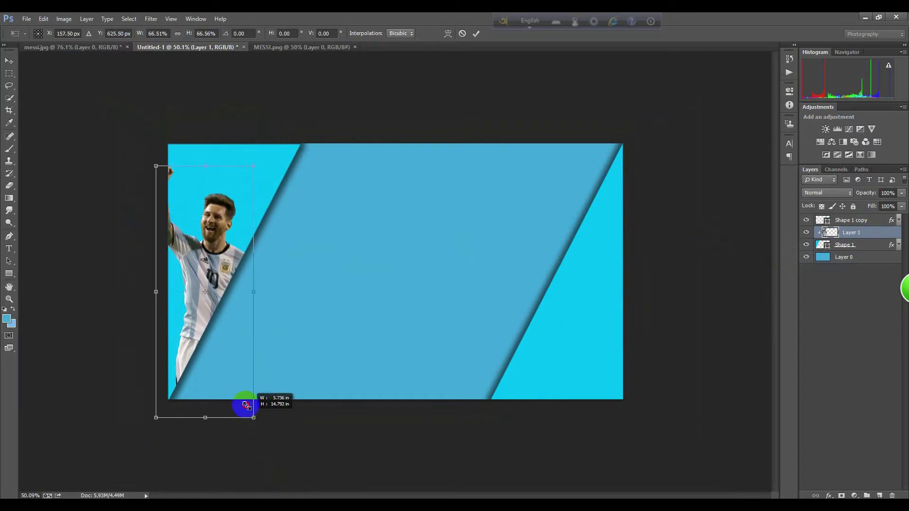
pyautogui.moveTo(206, 287); pyautogui.dragTo(218, 247)
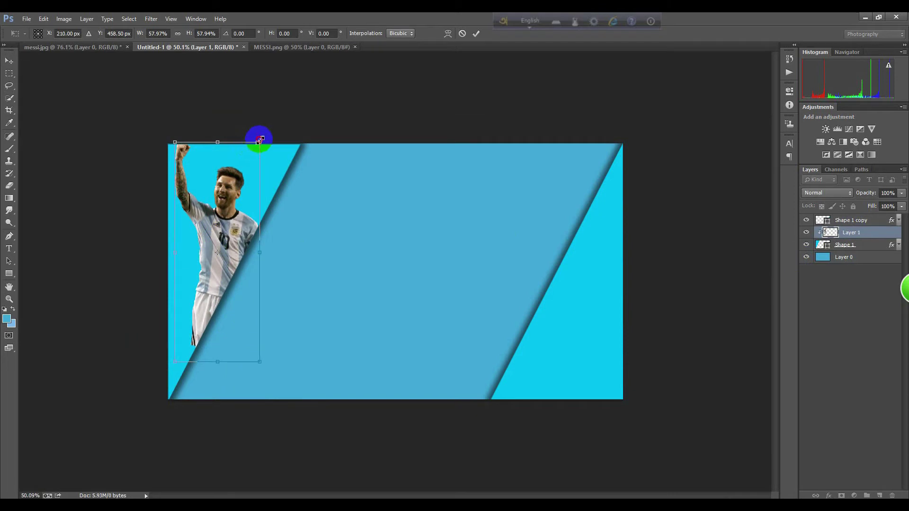
pyautogui.moveTo(258, 142); pyautogui.dragTo(255, 153)
pyautogui.moveTo(217, 206); pyautogui.dragTo(218, 208)
pyautogui.press('Return')
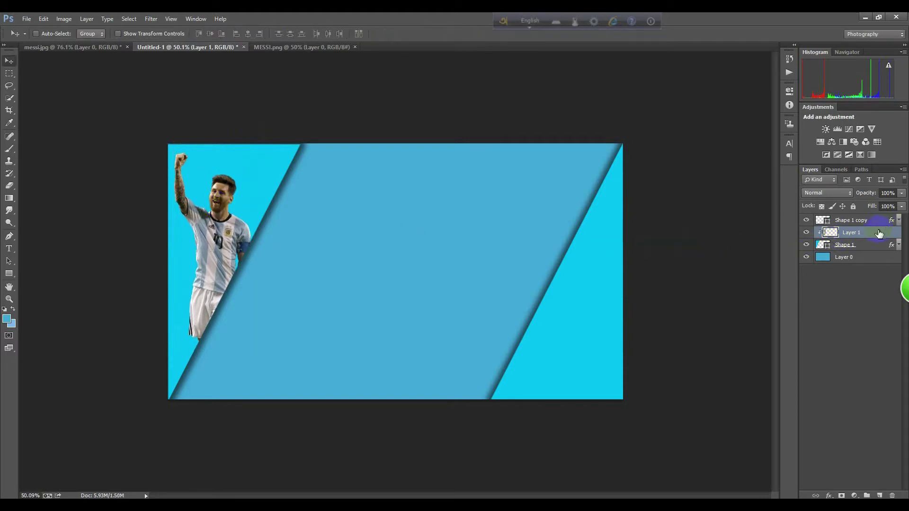
pyautogui.hotkey('ctrl', '+')
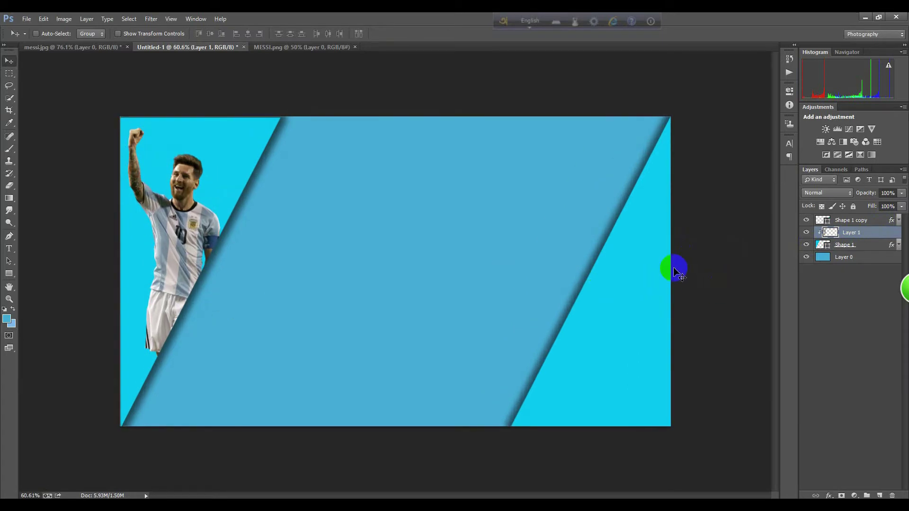
# Step: Give Layer 1 a #020202 outer glow and a larger, wider-spread drop shadow
pyautogui.doubleClick(882, 235)
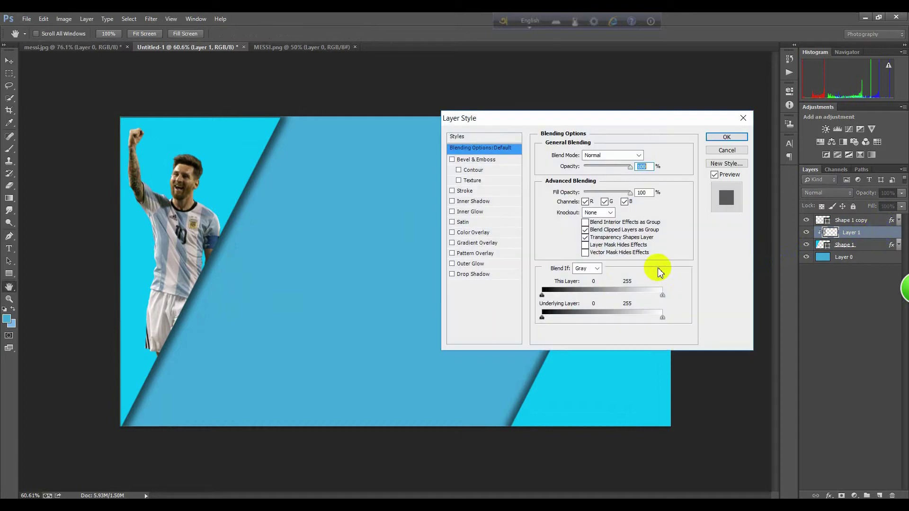
pyautogui.click(473, 274)
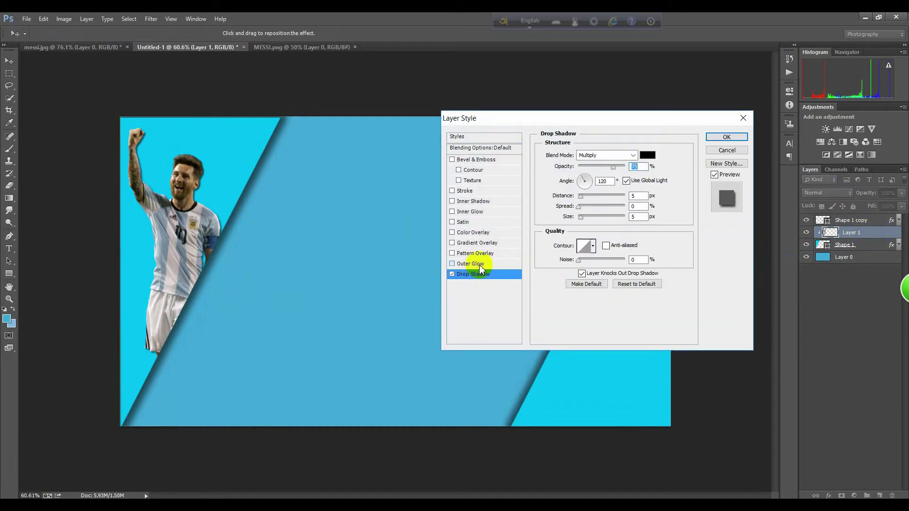
pyautogui.click(478, 265)
pyautogui.click(570, 190)
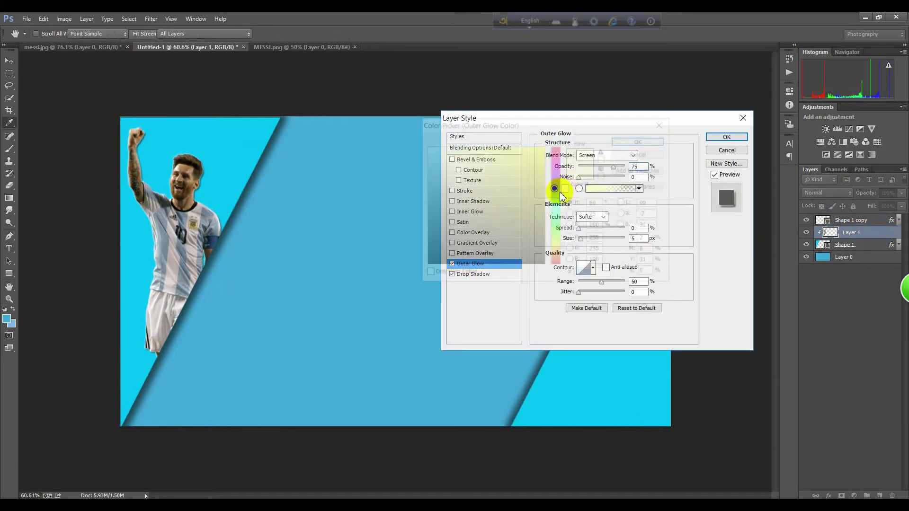
pyautogui.moveTo(463, 240); pyautogui.dragTo(430, 265)
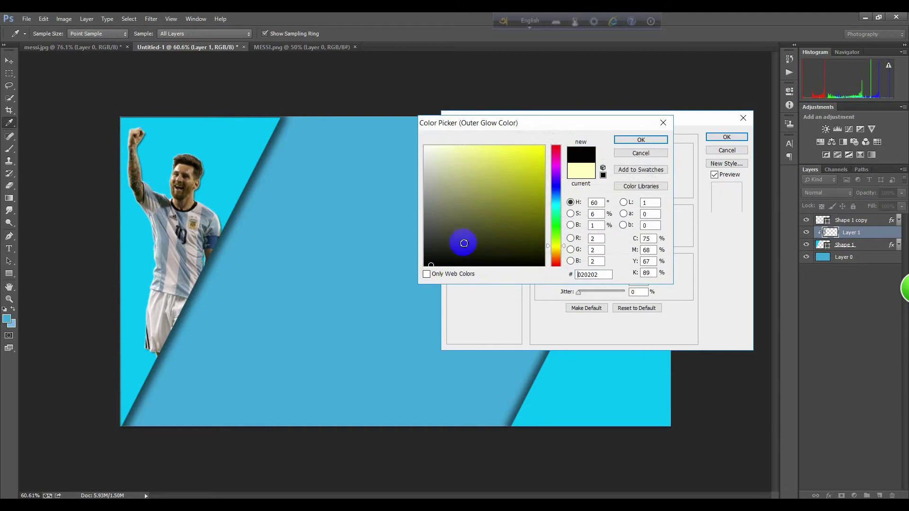
pyautogui.click(641, 140)
pyautogui.click(500, 275)
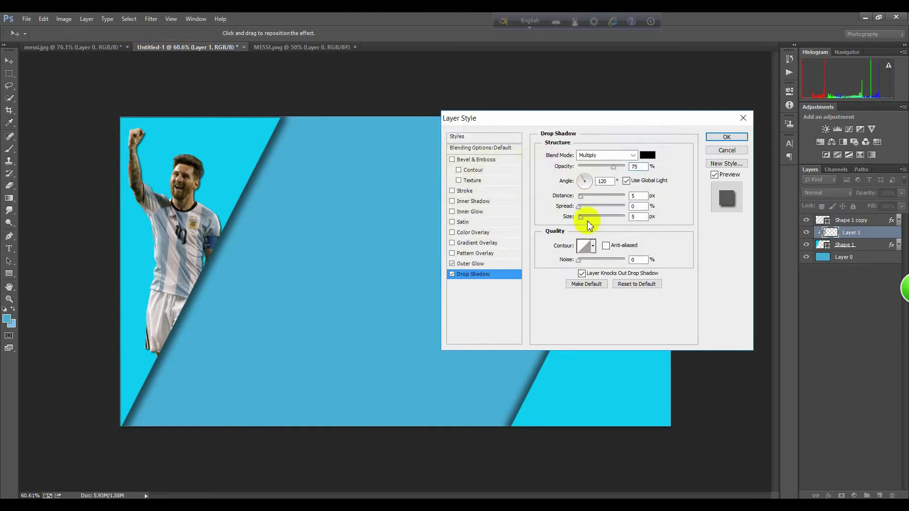
pyautogui.moveTo(580, 217)
pyautogui.mouseDown()
pyautogui.moveTo(593, 218)
pyautogui.moveTo(586, 221)
pyautogui.mouseUp()
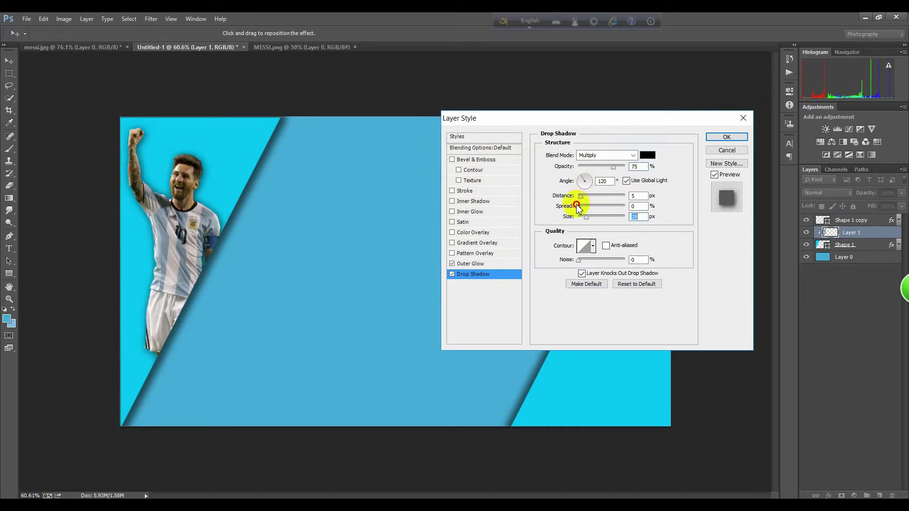
pyautogui.moveTo(577, 206); pyautogui.dragTo(589, 210)
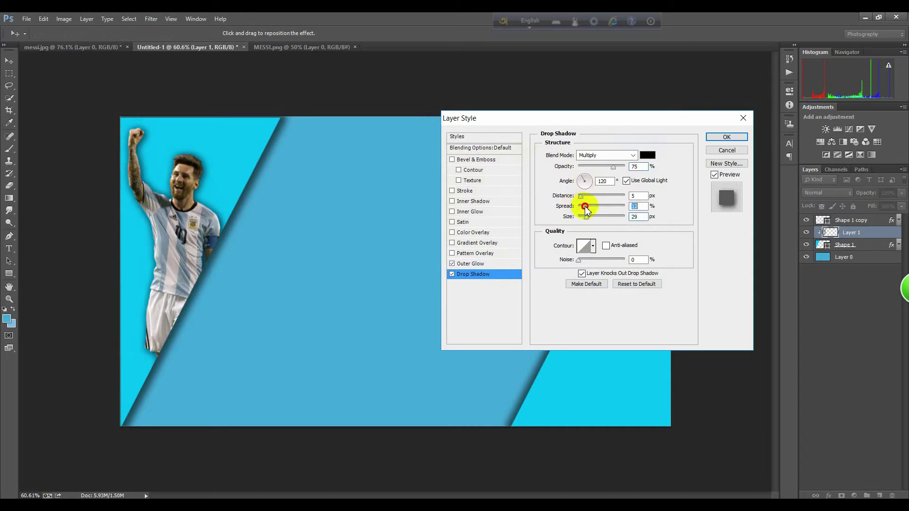
pyautogui.click(726, 137)
pyautogui.click(897, 233)
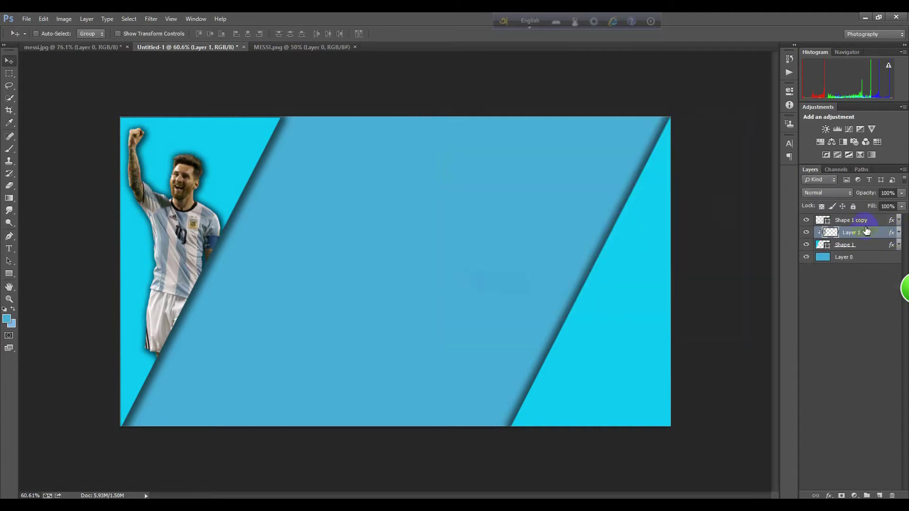
# Step: Open the Copa America 2016 Messi photo, drag it into the banner, and move Layer 2 to the top
pyautogui.click(27, 19)
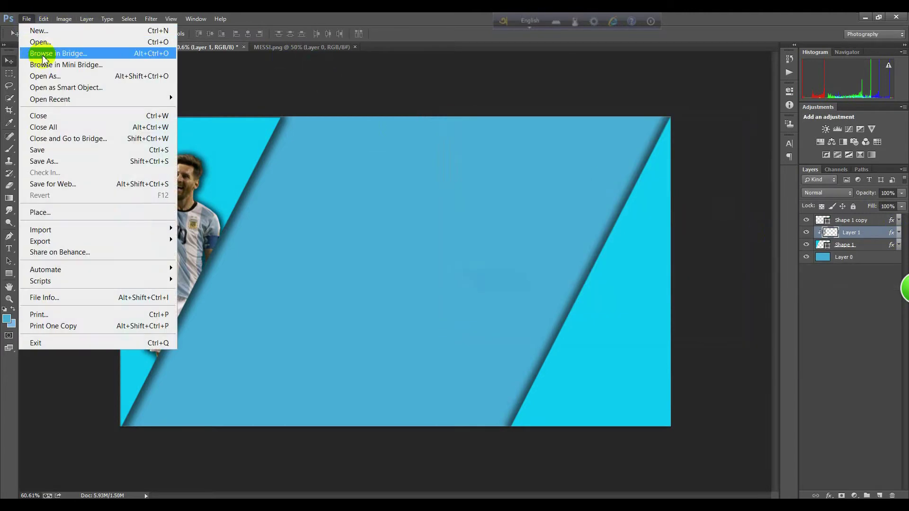
pyautogui.click(41, 44)
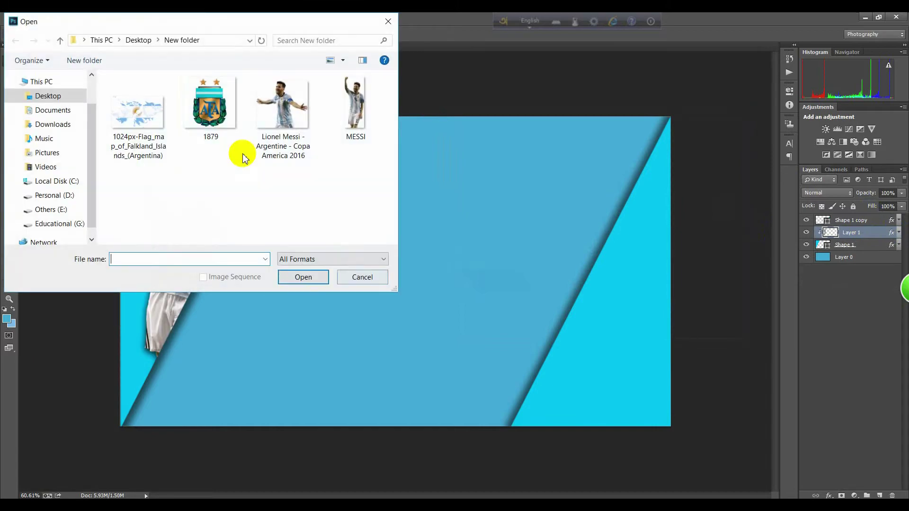
pyautogui.click(281, 114)
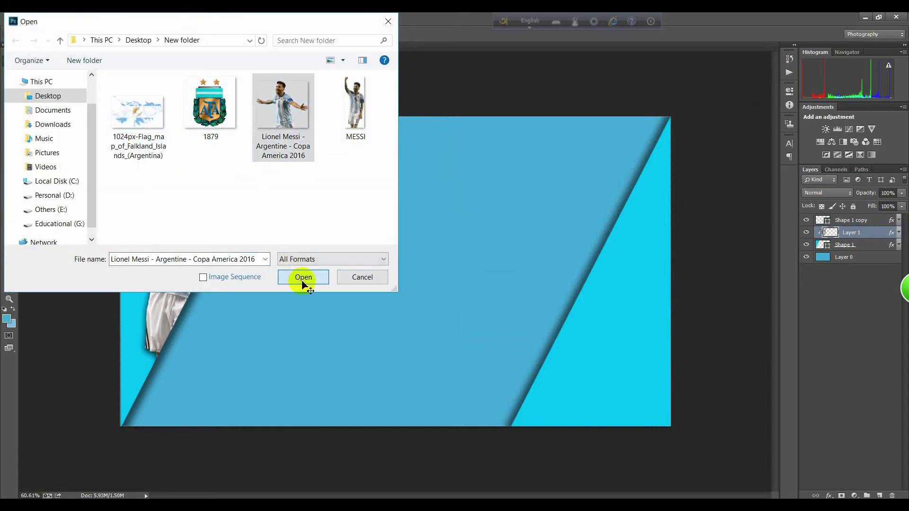
pyautogui.click(302, 278)
pyautogui.moveTo(369, 244)
pyautogui.mouseDown()
pyautogui.moveTo(521, 222)
pyautogui.moveTo(537, 240)
pyautogui.mouseUp()
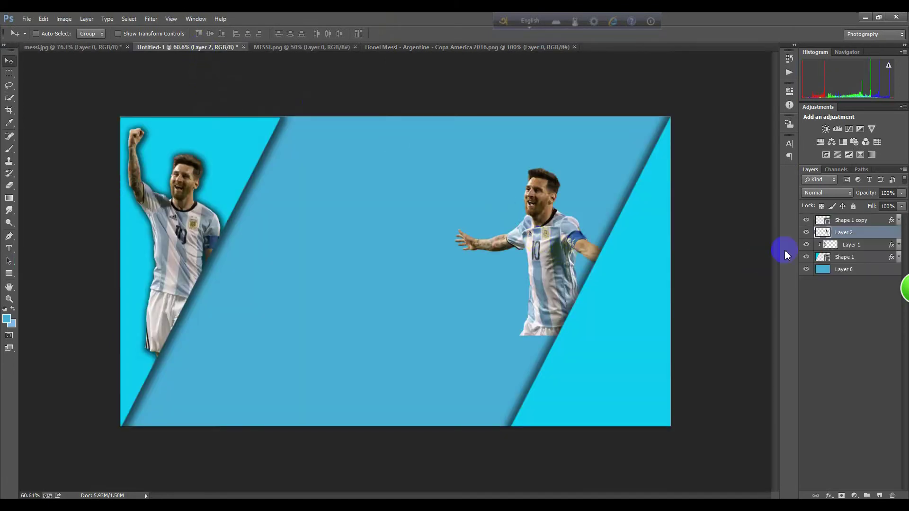
pyautogui.moveTo(853, 232); pyautogui.dragTo(854, 216)
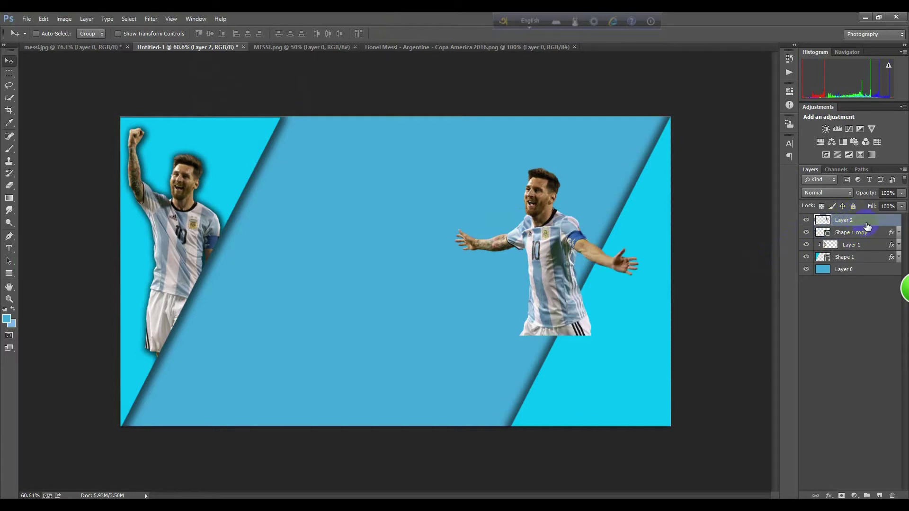
# Step: Clip Layer 2 to the right triangle and move it into that corner
pyautogui.rightClick(867, 224)
pyautogui.click(830, 256)
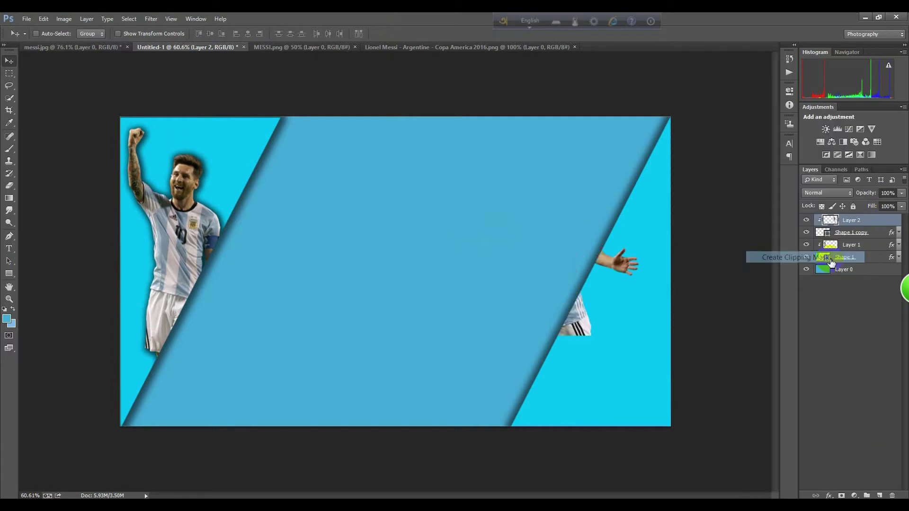
pyautogui.moveTo(617, 270); pyautogui.dragTo(689, 343)
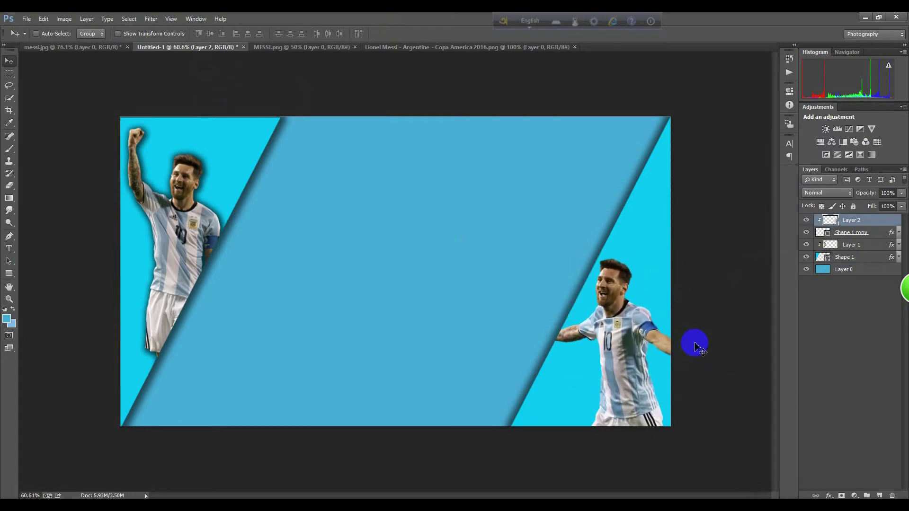
# Step: Enlarge the arms-spread photo to about 115% and position it in the lower-right corner
pyautogui.hotkey('ctrl', 't')
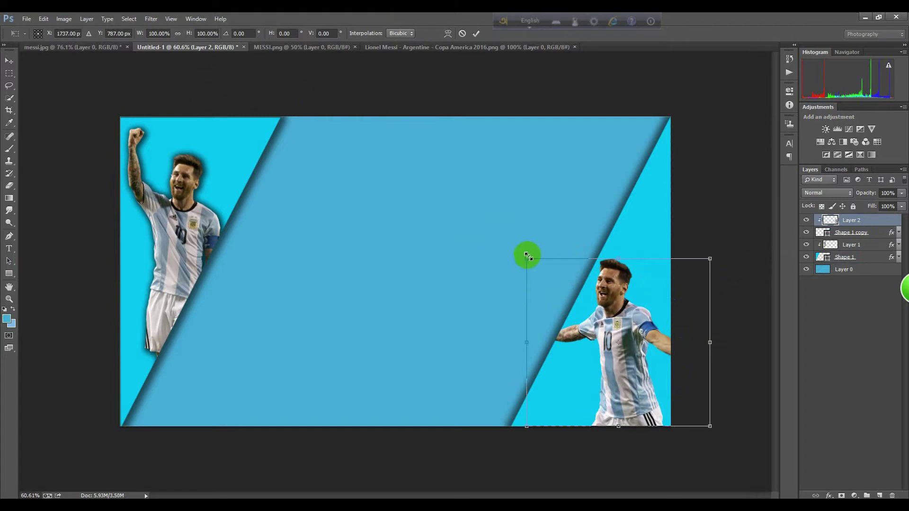
pyautogui.moveTo(527, 256); pyautogui.dragTo(562, 290)
pyautogui.moveTo(633, 320); pyautogui.dragTo(623, 270)
pyautogui.keyDown('alt'); pyautogui.click(698, 374); pyautogui.keyUp('alt')
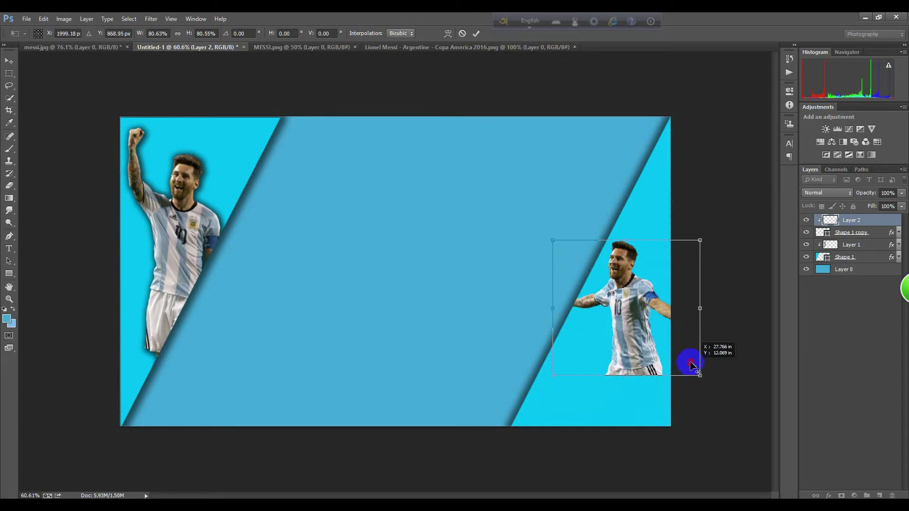
pyautogui.moveTo(698, 374); pyautogui.dragTo(627, 308)
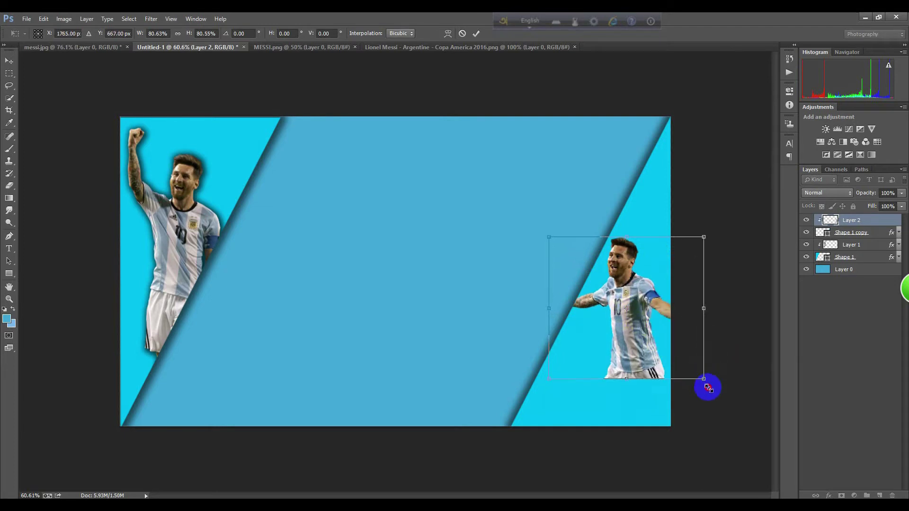
pyautogui.moveTo(698, 375); pyautogui.dragTo(729, 403)
pyautogui.moveTo(637, 331); pyautogui.dragTo(646, 354)
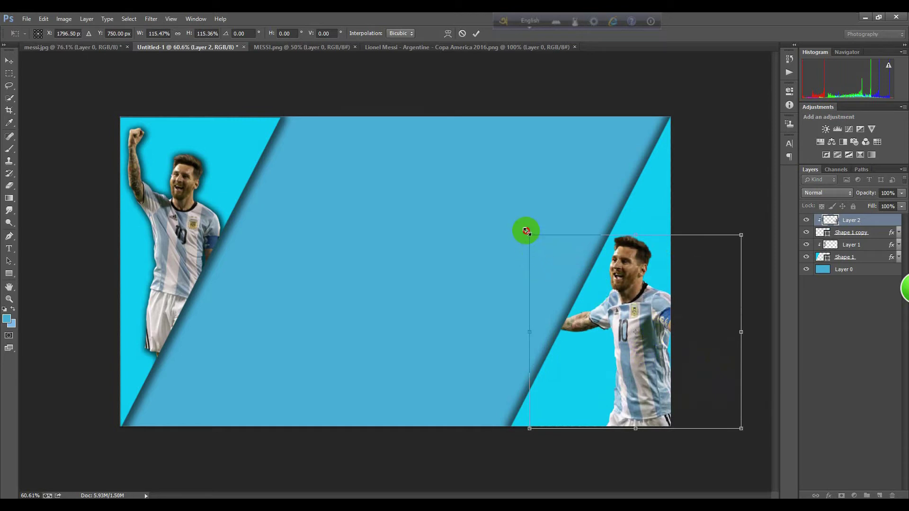
pyautogui.moveTo(527, 231); pyautogui.dragTo(521, 228)
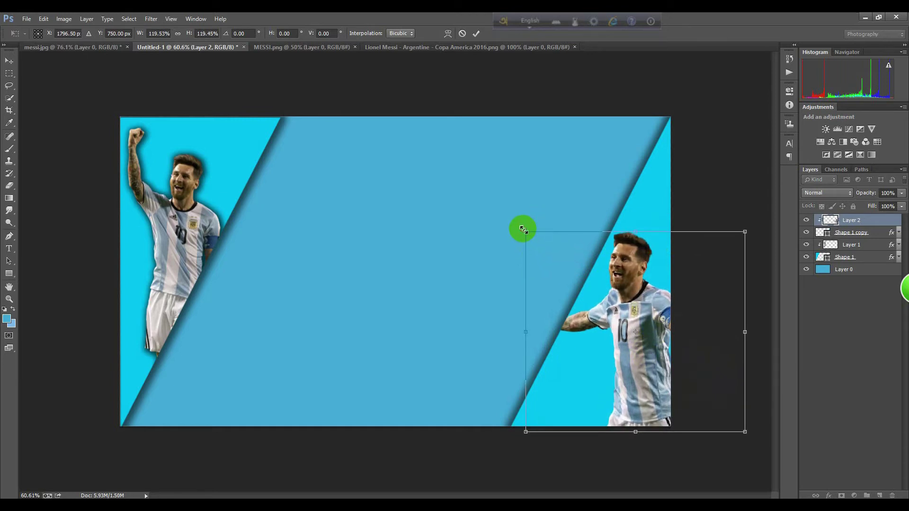
pyautogui.press('Return')
pyautogui.click(843, 223)
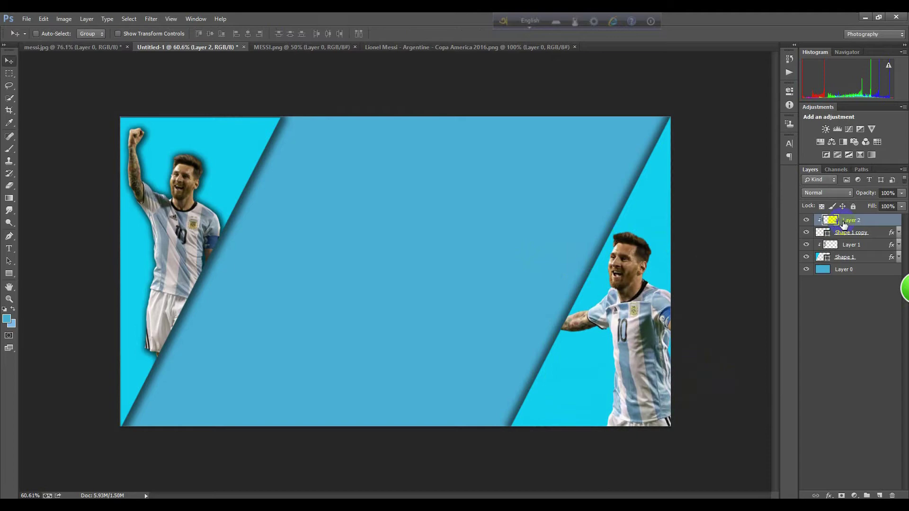
# Step: Give Layer 2 a black outer glow and a drop shadow with Spread 32 and Size 27
pyautogui.doubleClick(888, 224)
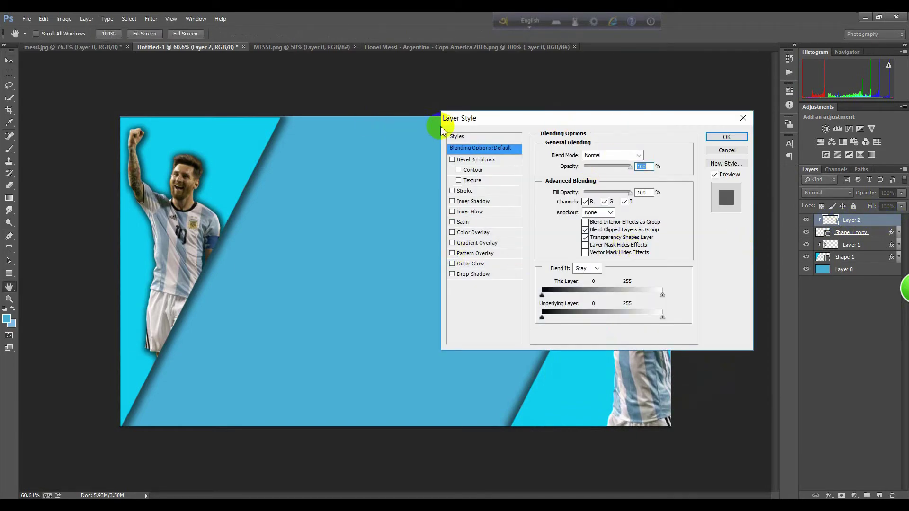
pyautogui.moveTo(450, 124); pyautogui.dragTo(207, 112)
pyautogui.click(225, 253)
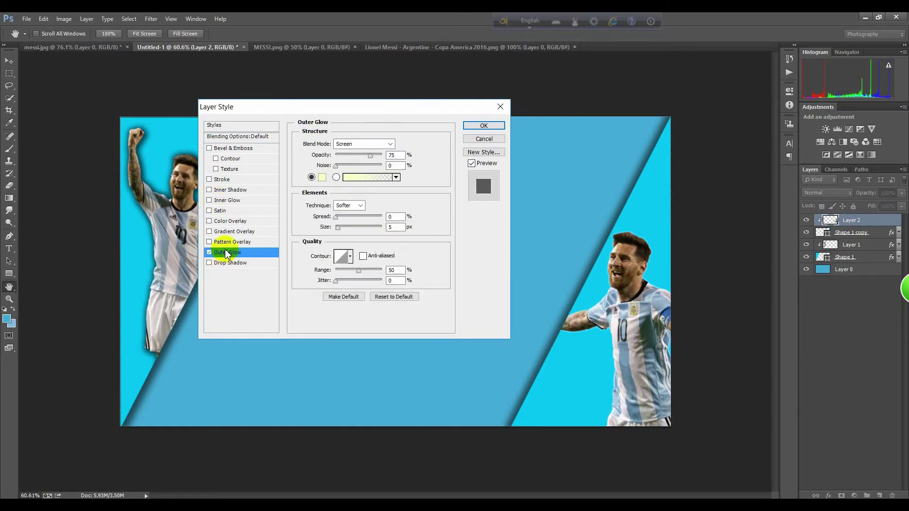
pyautogui.click(322, 178)
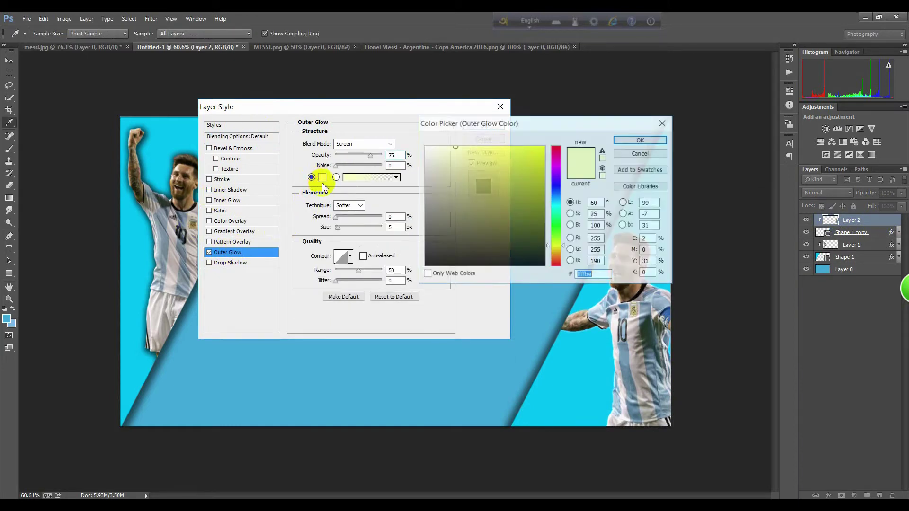
pyautogui.click(430, 266)
pyautogui.click(642, 140)
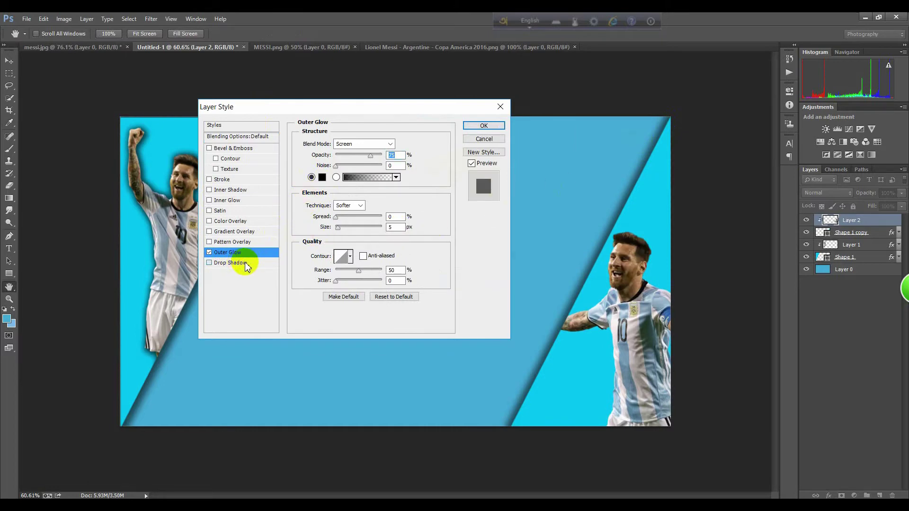
pyautogui.click(229, 263)
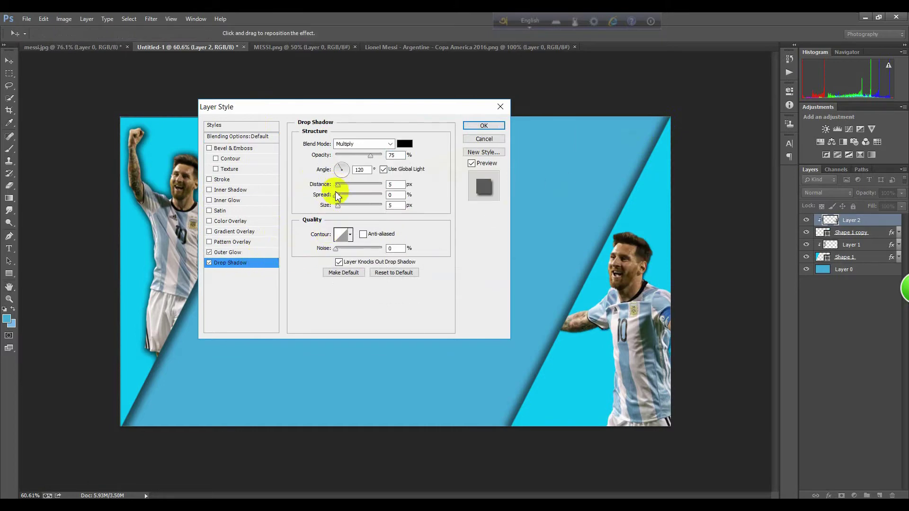
pyautogui.moveTo(335, 197)
pyautogui.mouseDown()
pyautogui.moveTo(381, 202)
pyautogui.moveTo(350, 196)
pyautogui.moveTo(343, 210)
pyautogui.mouseUp()
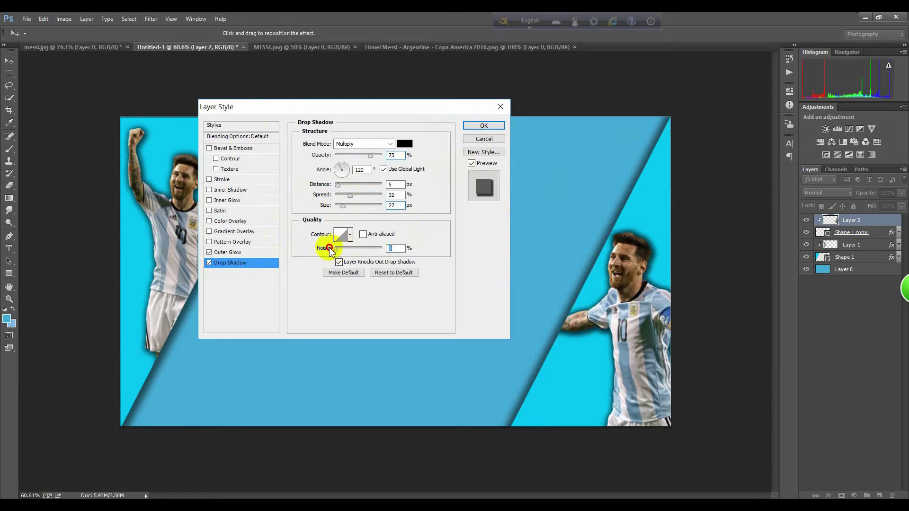
pyautogui.click(484, 126)
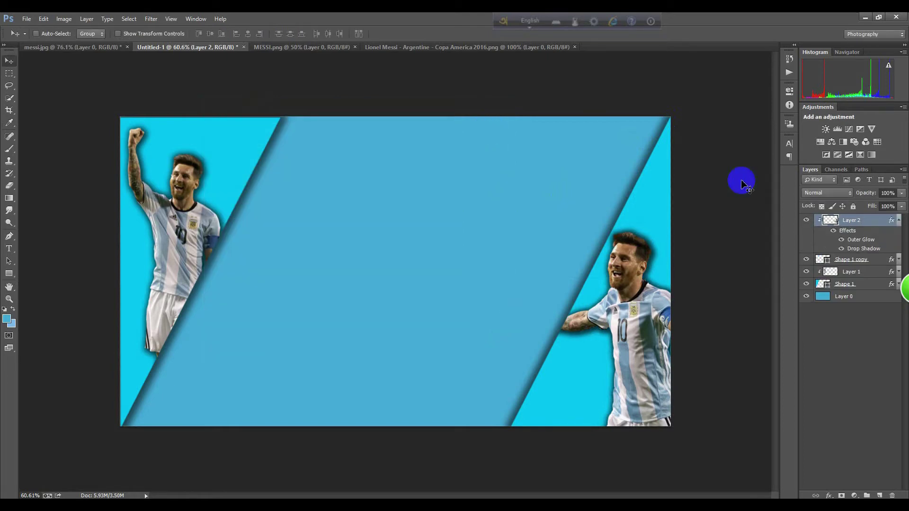
# Step: Open 1879.png from the New folder as its own document beside the banner
pyautogui.click(898, 220)
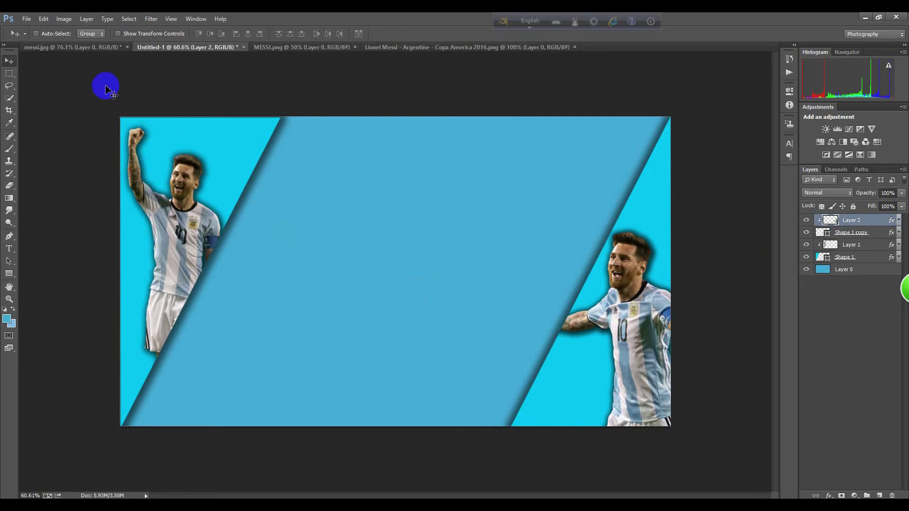
pyautogui.click(26, 19)
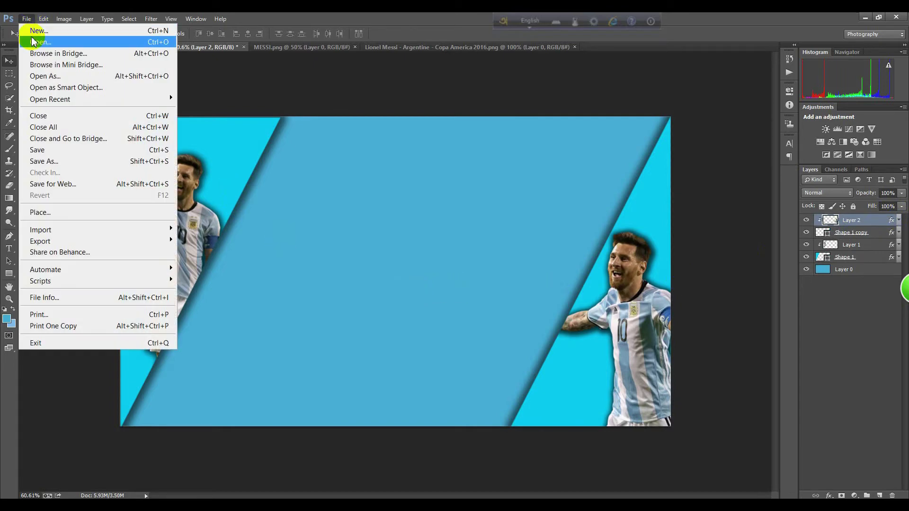
pyautogui.click(37, 36)
pyautogui.click(207, 115)
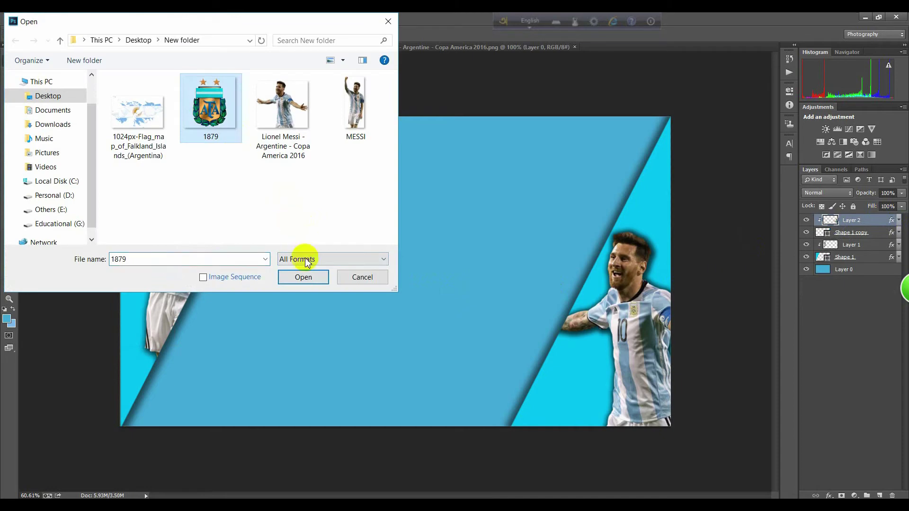
pyautogui.click(303, 277)
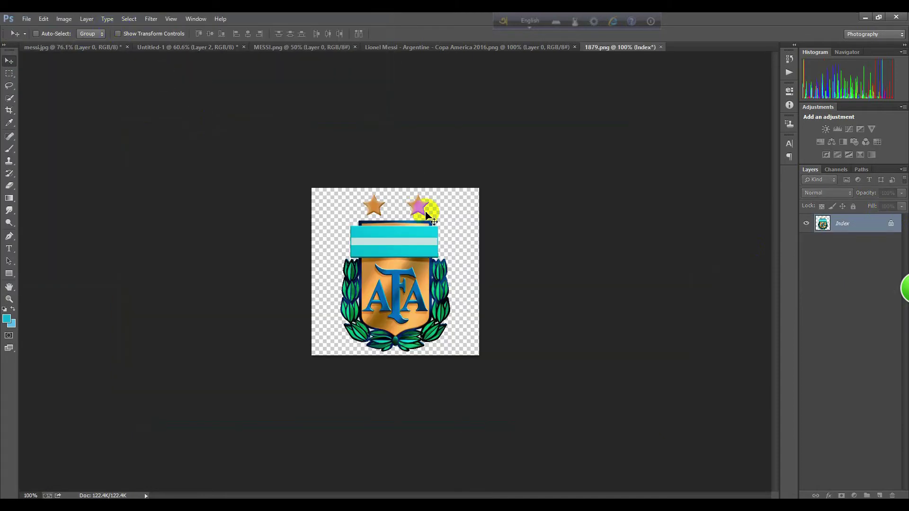
pyautogui.moveTo(395, 264)
pyautogui.mouseDown()
pyautogui.moveTo(213, 51)
pyautogui.moveTo(541, 166)
pyautogui.mouseUp()
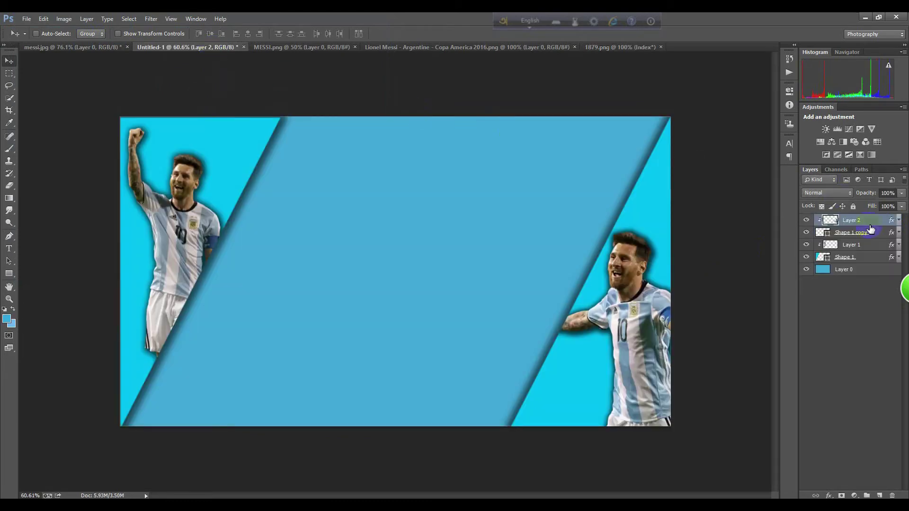
# Step: Release and recreate Layer 2's clipping mask so the right Messi photo sits inside its triangle
pyautogui.rightClick(869, 222)
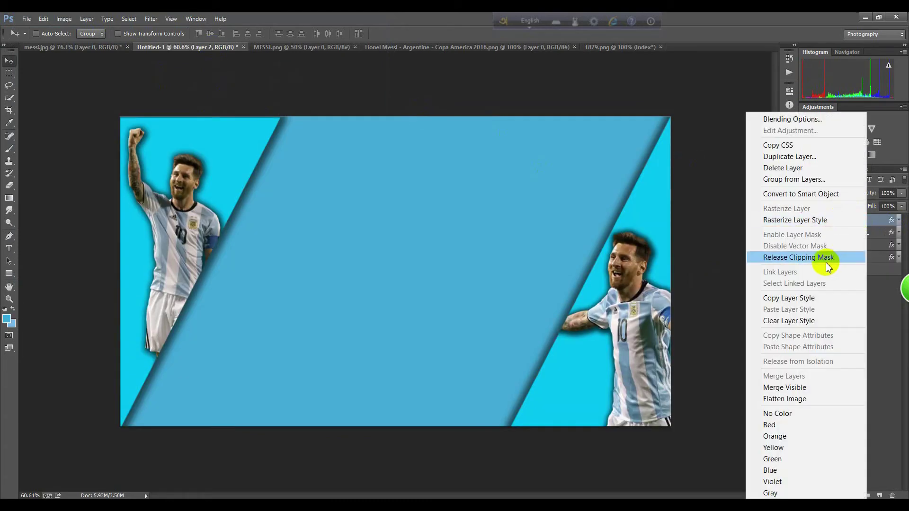
pyautogui.click(826, 265)
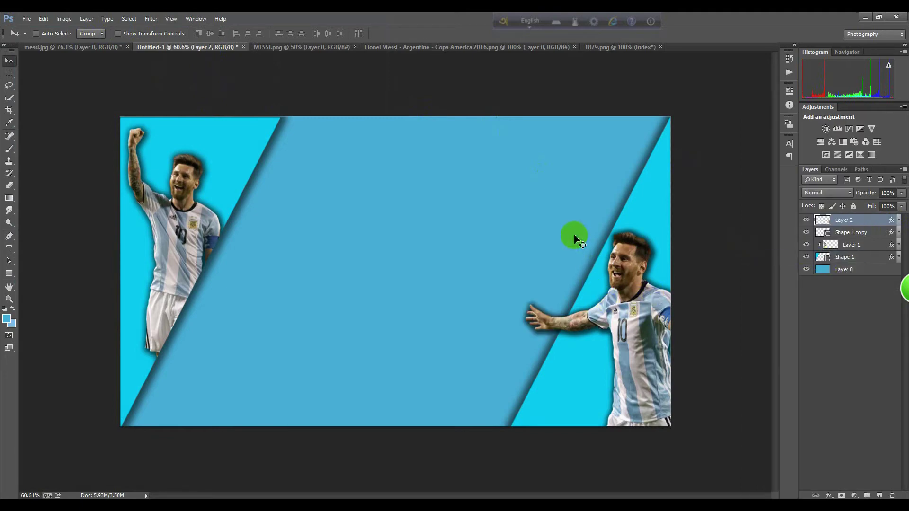
pyautogui.rightClick(856, 220)
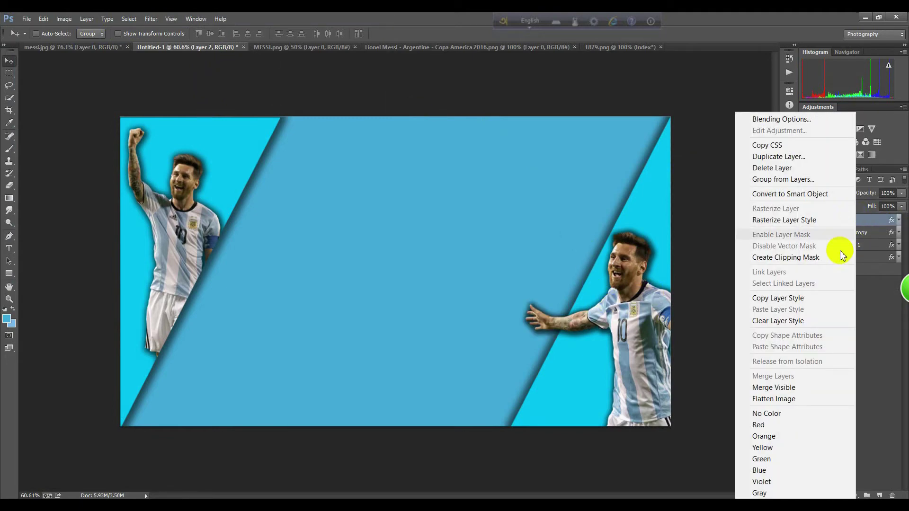
pyautogui.click(807, 258)
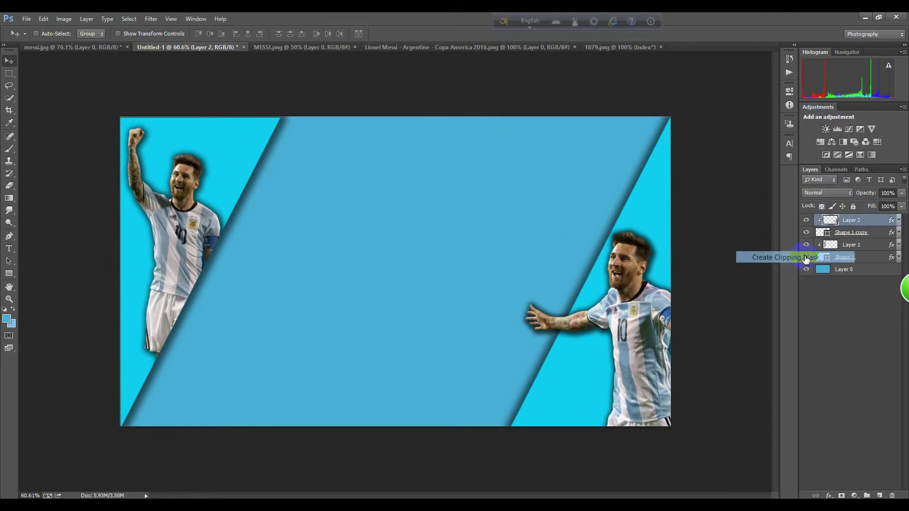
pyautogui.click(848, 236)
pyautogui.click(806, 232)
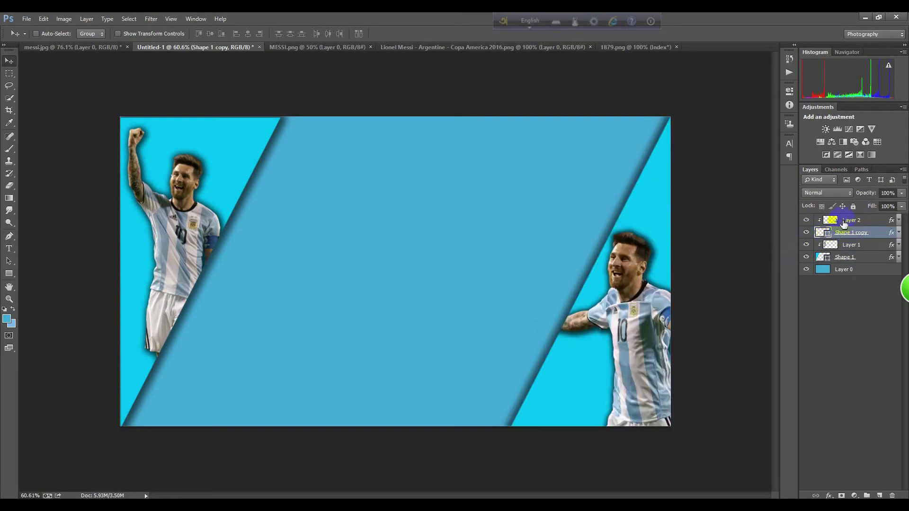
pyautogui.click(843, 221)
# Step: Try dragging the 1879 crest onto the banner across the document tabs, then close the crest document
pyautogui.click(595, 47)
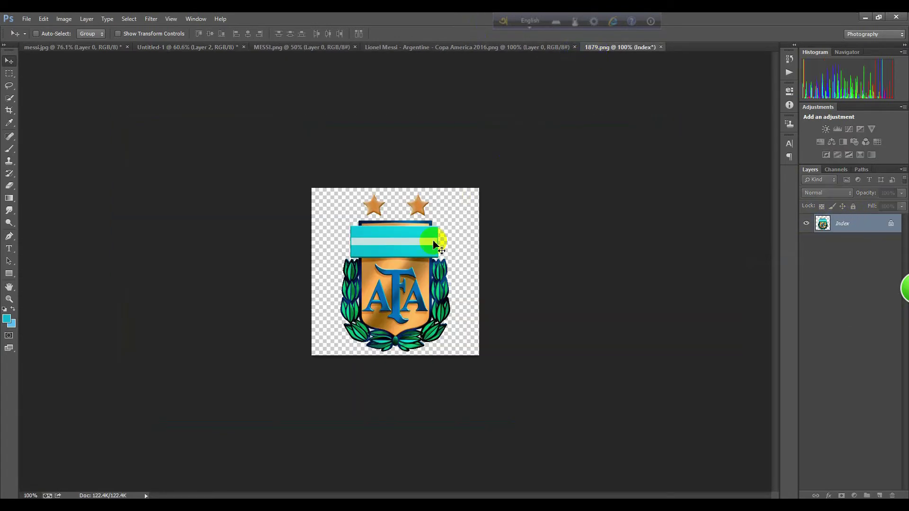
pyautogui.moveTo(431, 240)
pyautogui.mouseDown()
pyautogui.moveTo(196, 50)
pyautogui.moveTo(258, 191)
pyautogui.moveTo(235, 49)
pyautogui.moveTo(268, 49)
pyautogui.mouseUp()
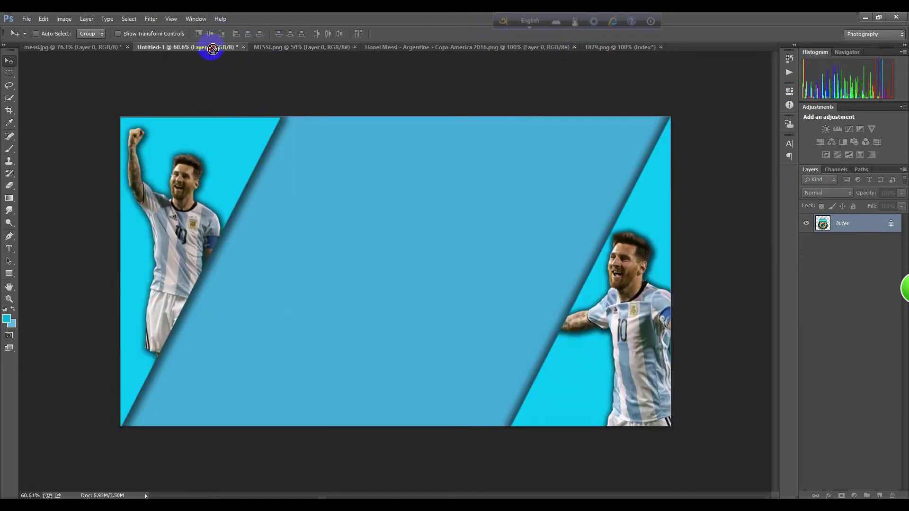
pyautogui.moveTo(212, 49); pyautogui.dragTo(105, 51)
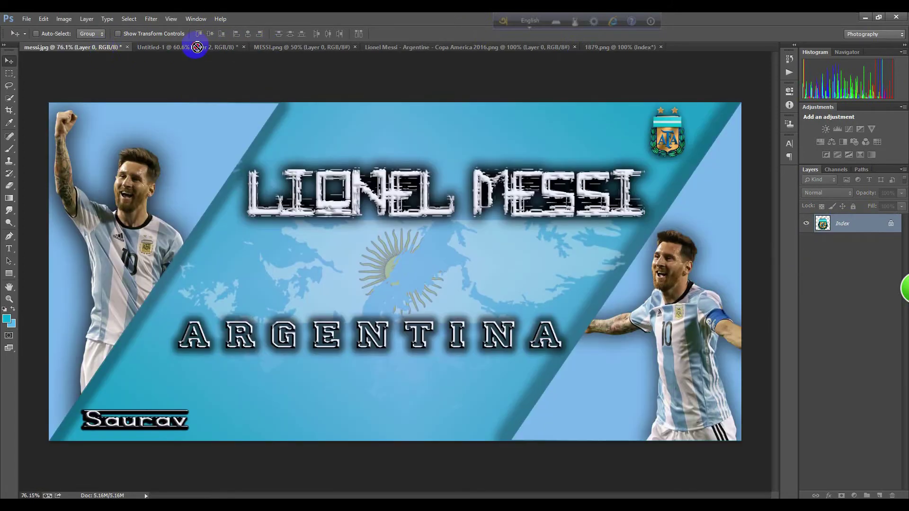
pyautogui.moveTo(201, 46)
pyautogui.mouseDown()
pyautogui.moveTo(594, 45)
pyautogui.moveTo(602, 53)
pyautogui.mouseUp()
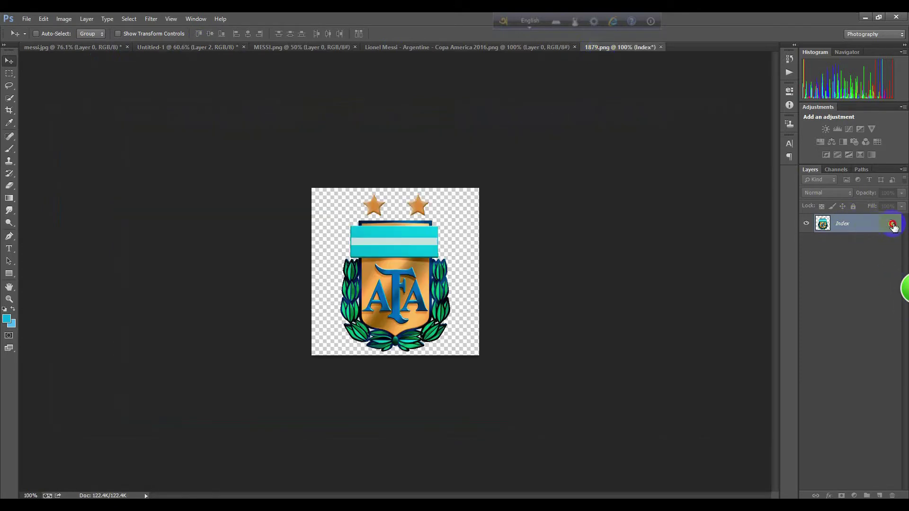
pyautogui.click(660, 47)
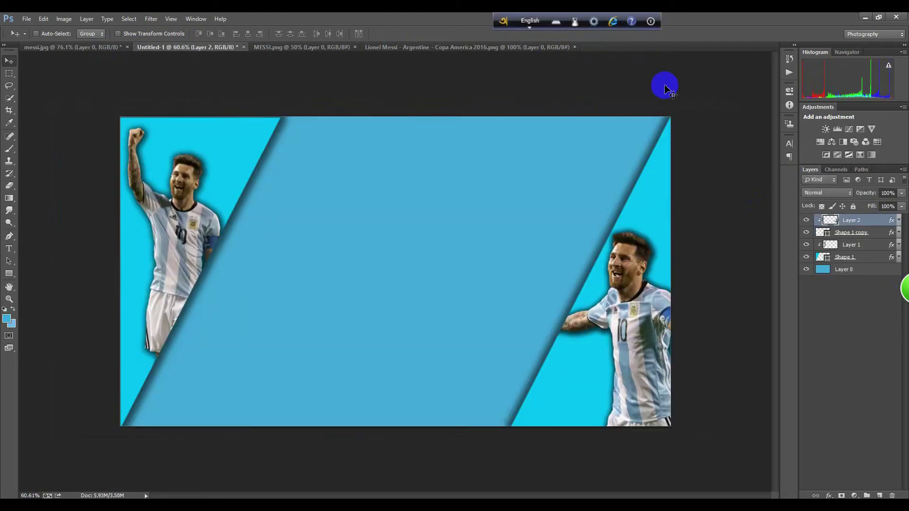
pyautogui.click(806, 220)
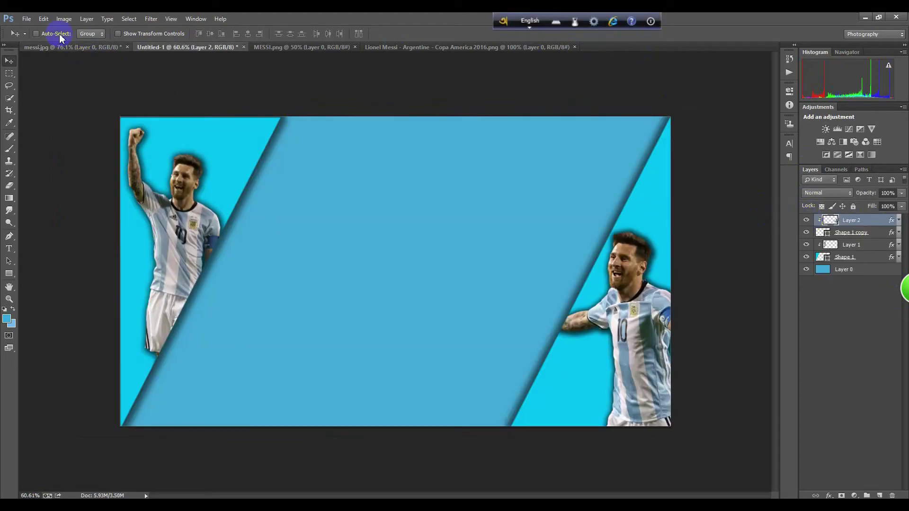
# Step: Cancel the Open dialog, minimize Photoshop, and select 1879 in the Desktop's New folder
pyautogui.click(27, 18)
pyautogui.click(30, 39)
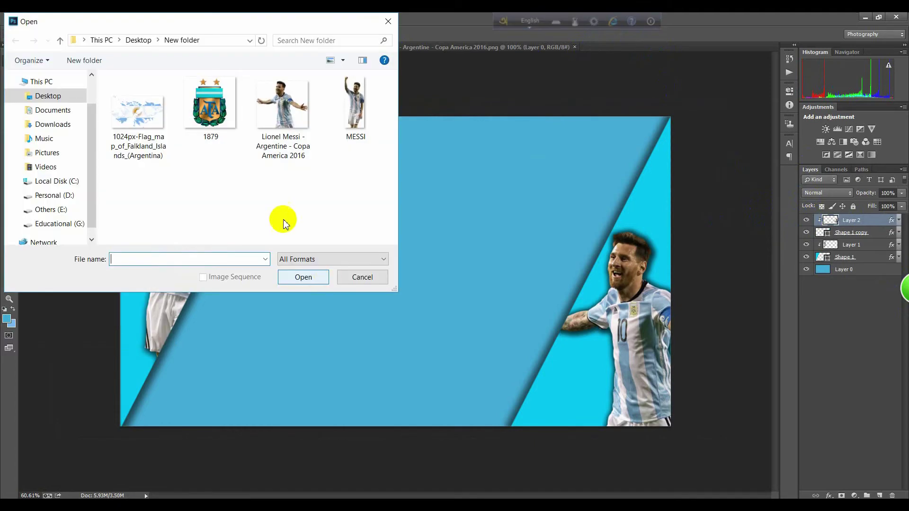
pyautogui.click(375, 276)
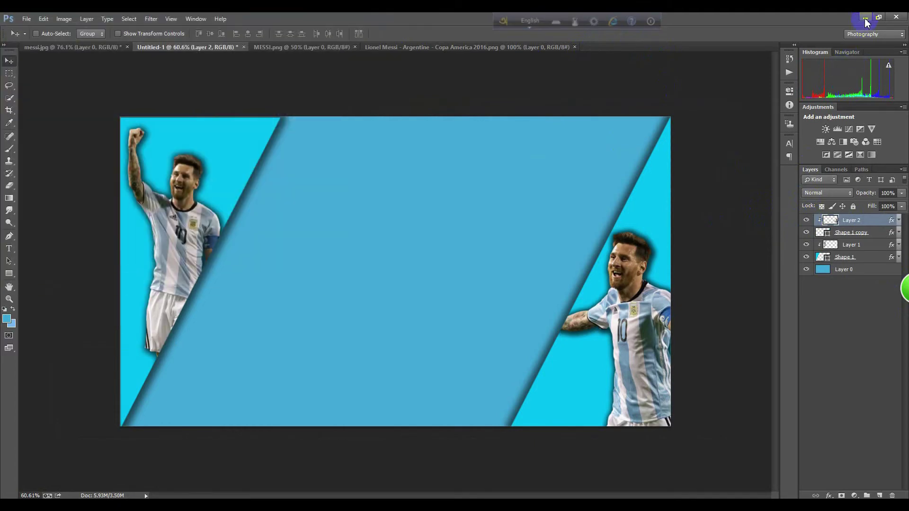
pyautogui.click(865, 19)
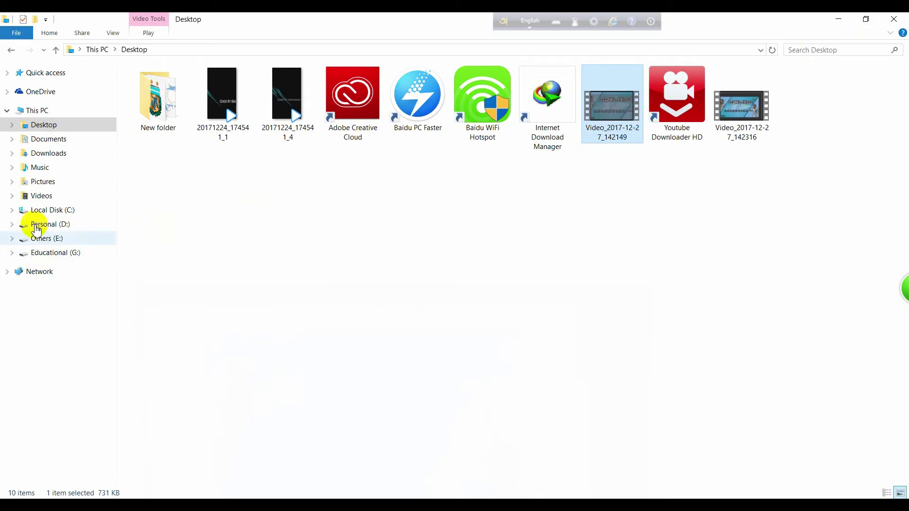
pyautogui.click(43, 125)
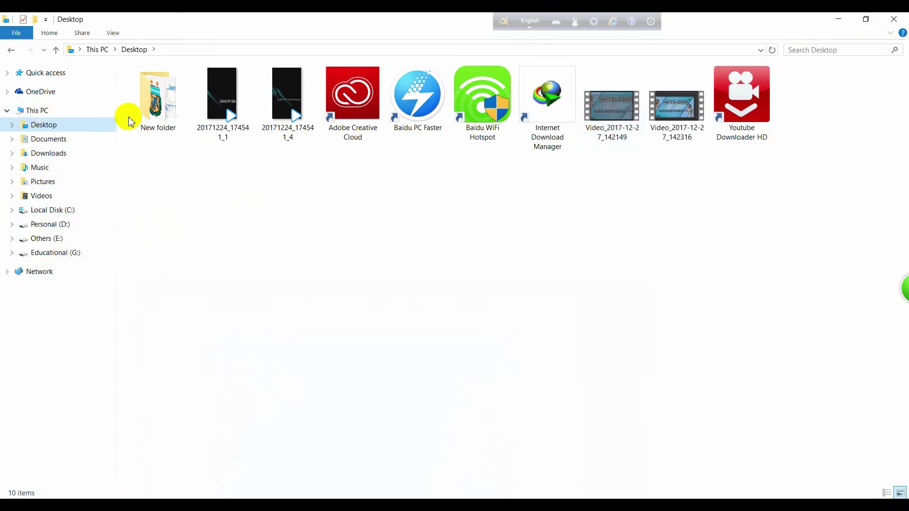
pyautogui.doubleClick(156, 104)
pyautogui.click(223, 100)
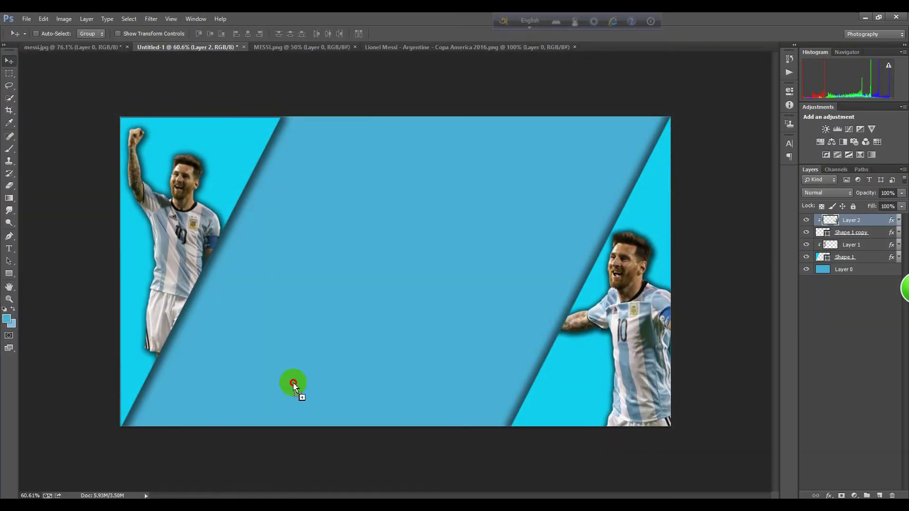
# Step: Drag 1879 from Explorer into the banner, place it top-right and scale it to about 50%
pyautogui.moveTo(246, 195); pyautogui.dragTo(326, 247)
pyautogui.moveTo(400, 253); pyautogui.dragTo(545, 149)
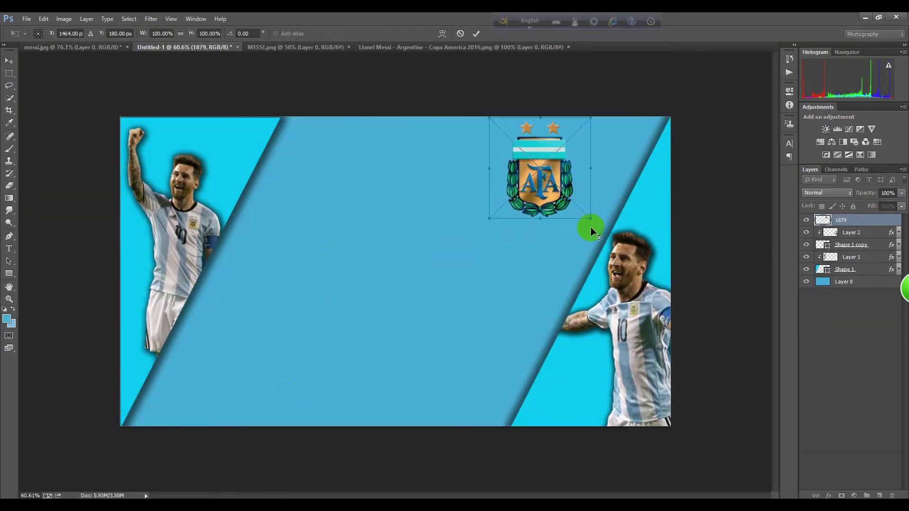
pyautogui.moveTo(591, 219)
pyautogui.mouseDown()
pyautogui.moveTo(559, 178)
pyautogui.moveTo(597, 160)
pyautogui.moveTo(591, 164)
pyautogui.mouseUp()
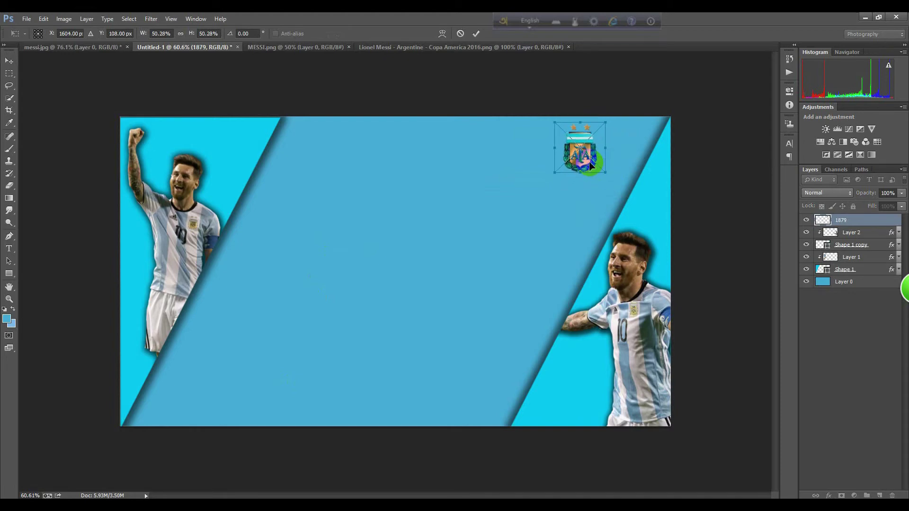
pyautogui.press('Return')
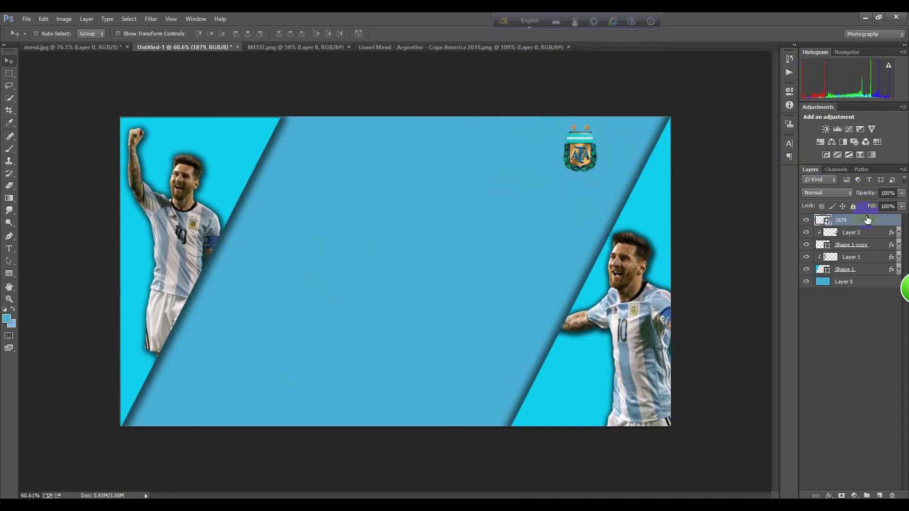
# Step: Give the 1879 layer a black Outer Glow and a Drop Shadow with size ~38 and spread 16
pyautogui.doubleClick(874, 224)
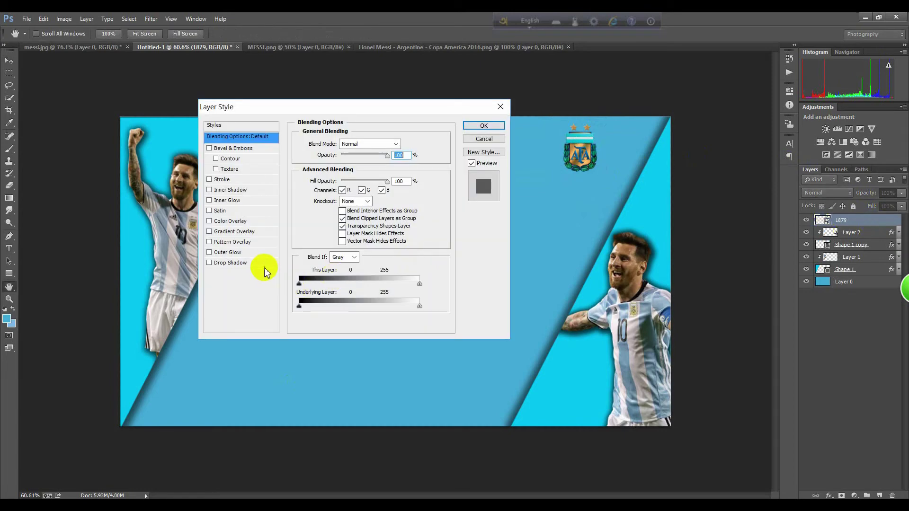
pyautogui.click(249, 265)
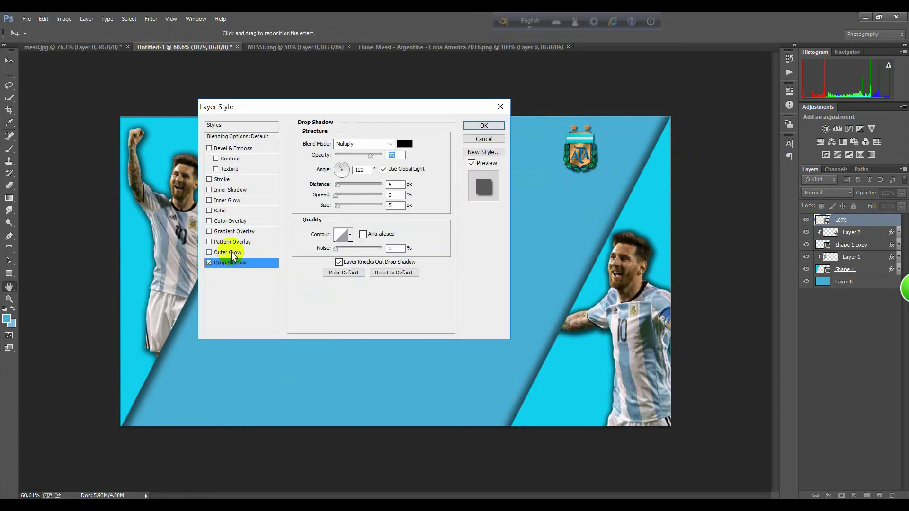
pyautogui.click(231, 252)
pyautogui.click(322, 177)
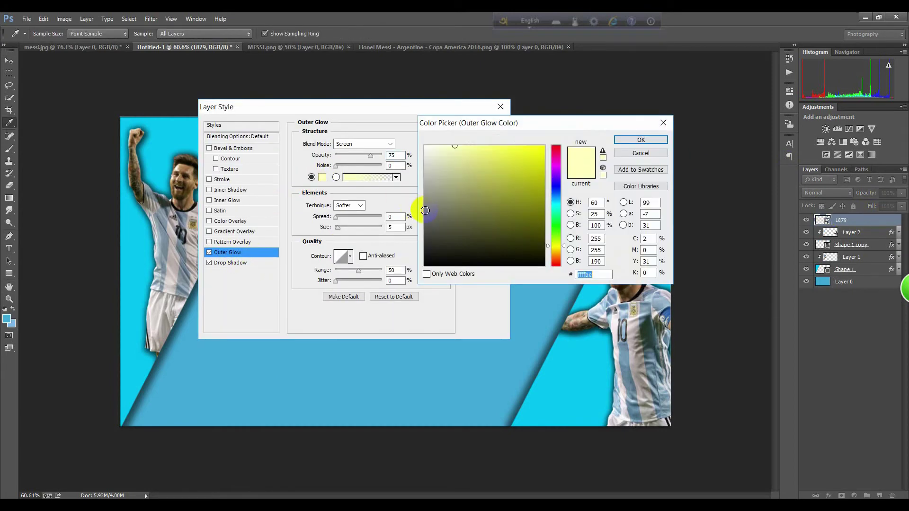
pyautogui.moveTo(425, 210); pyautogui.dragTo(438, 258)
pyautogui.click(641, 139)
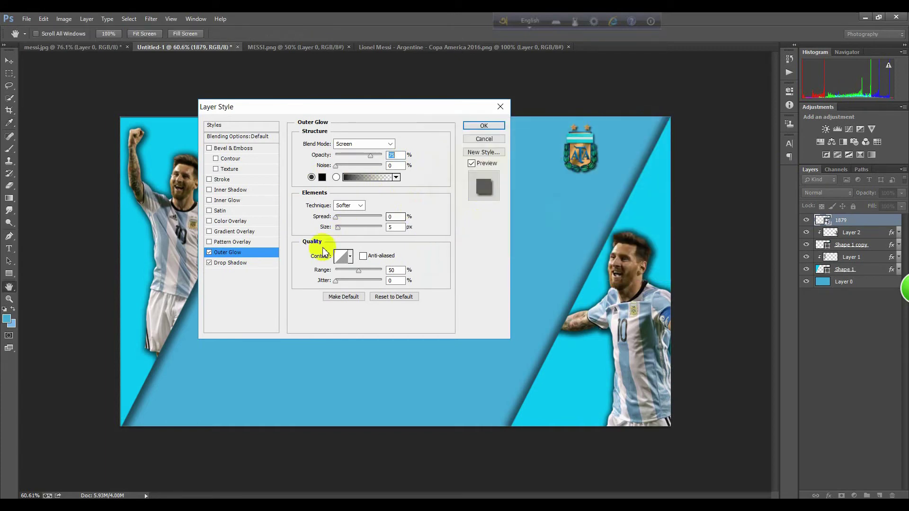
pyautogui.click(243, 262)
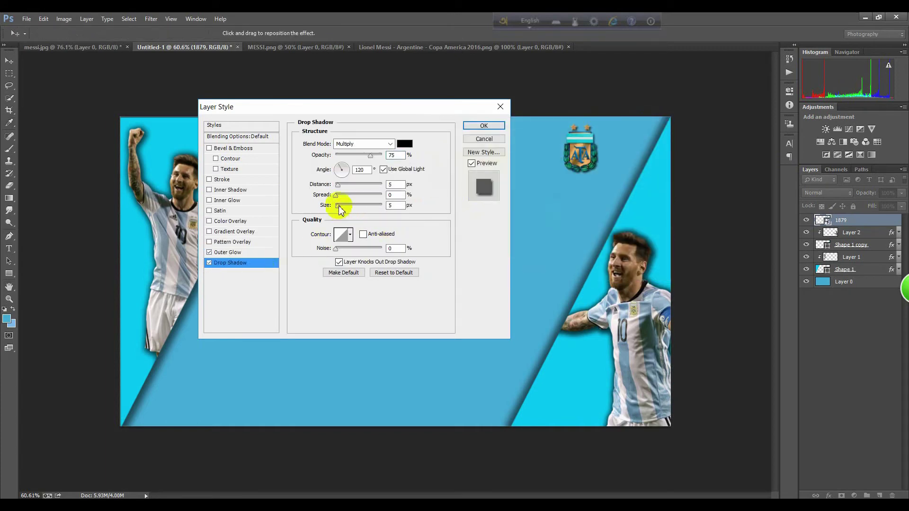
pyautogui.moveTo(340, 208)
pyautogui.mouseDown()
pyautogui.moveTo(355, 209)
pyautogui.moveTo(334, 204)
pyautogui.moveTo(343, 195)
pyautogui.mouseUp()
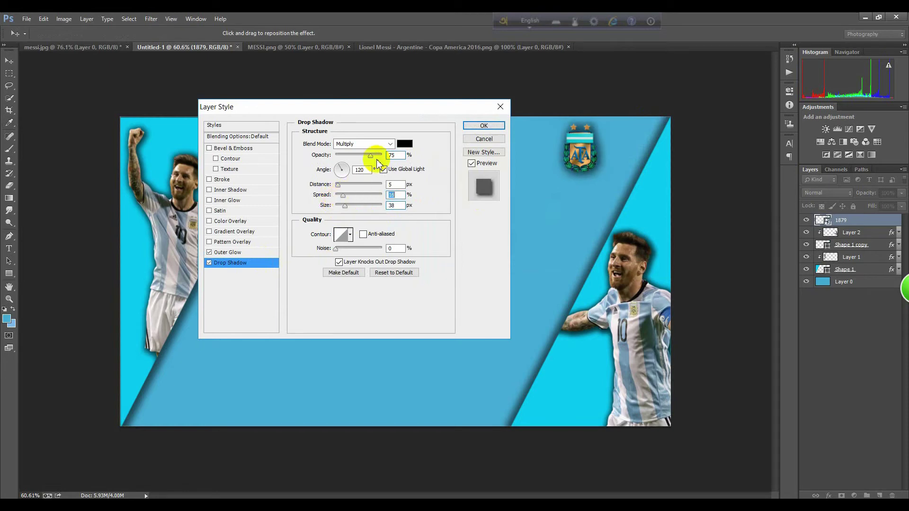
pyautogui.click(471, 126)
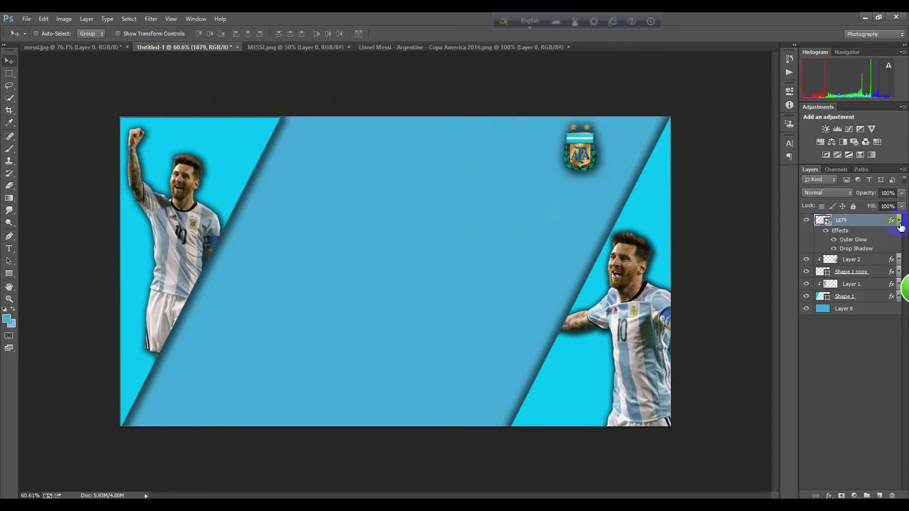
# Step: Drag the flag map image from Explorer into the banner
pyautogui.click(900, 223)
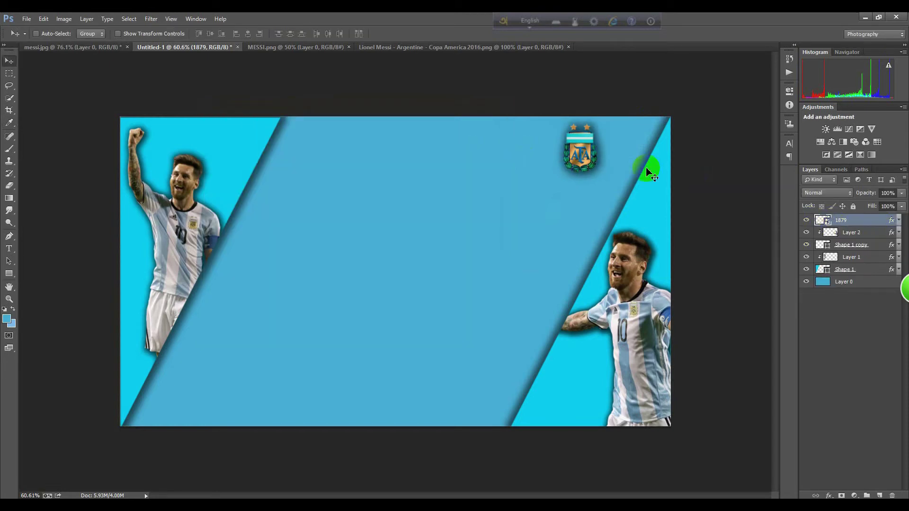
pyautogui.click(864, 18)
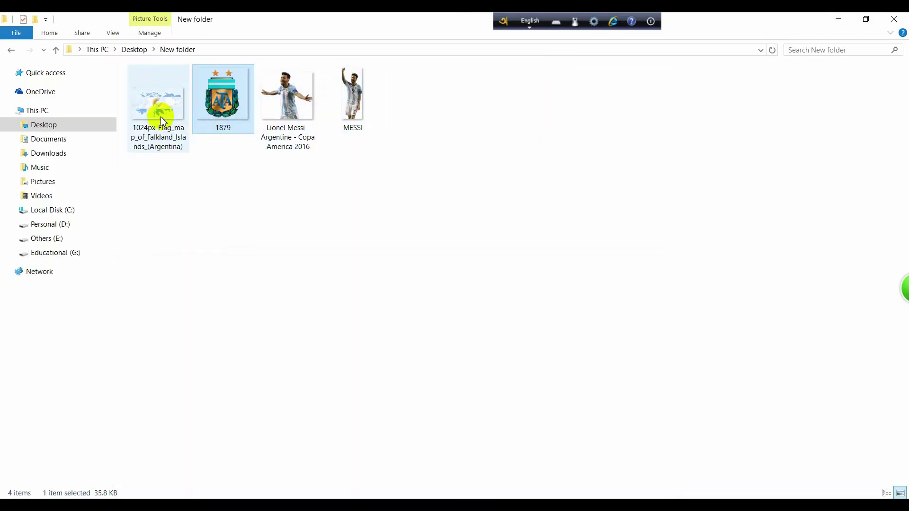
pyautogui.moveTo(161, 120); pyautogui.dragTo(353, 229)
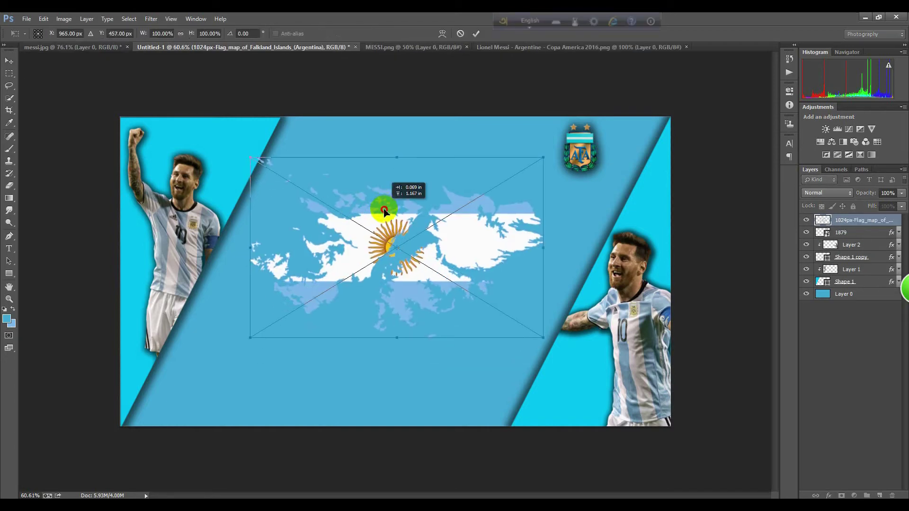
# Step: Free Transform the flag map with a slight tilt and about 113% enlargement
pyautogui.moveTo(561, 174); pyautogui.dragTo(566, 179)
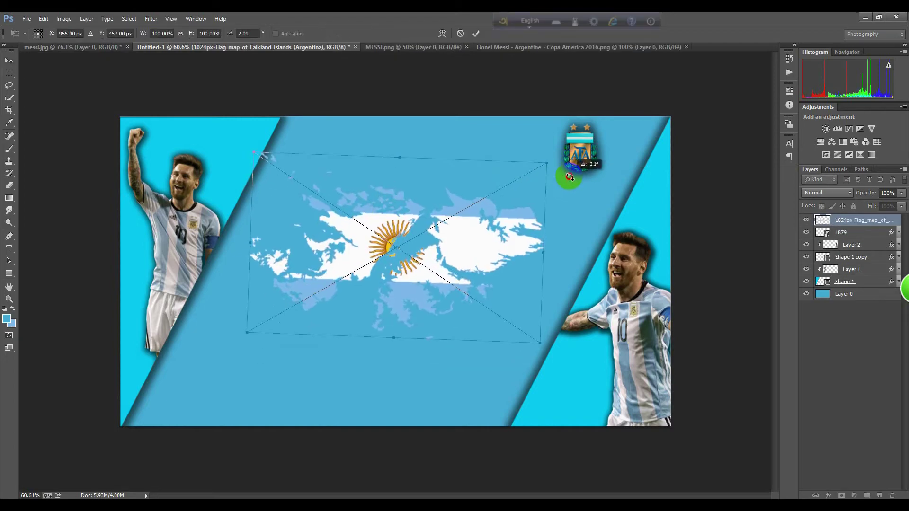
pyautogui.moveTo(563, 182); pyautogui.dragTo(558, 184)
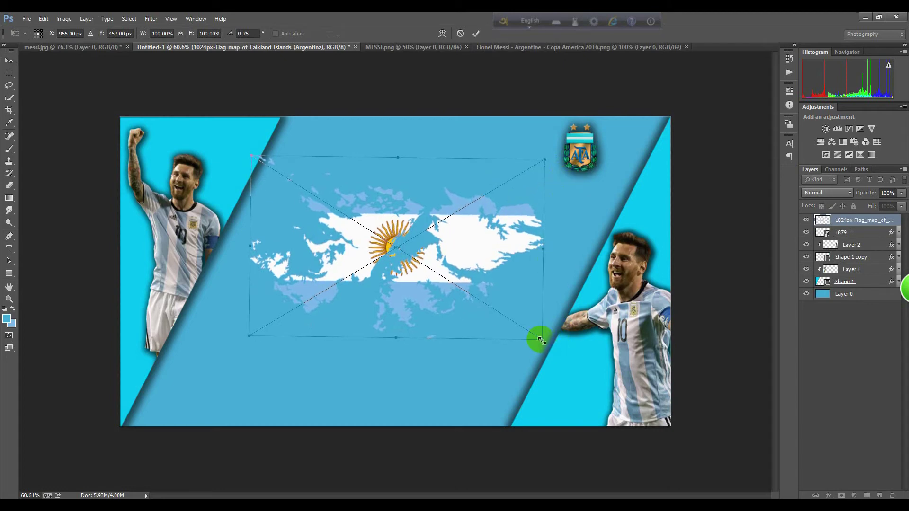
pyautogui.moveTo(540, 339); pyautogui.dragTo(562, 350)
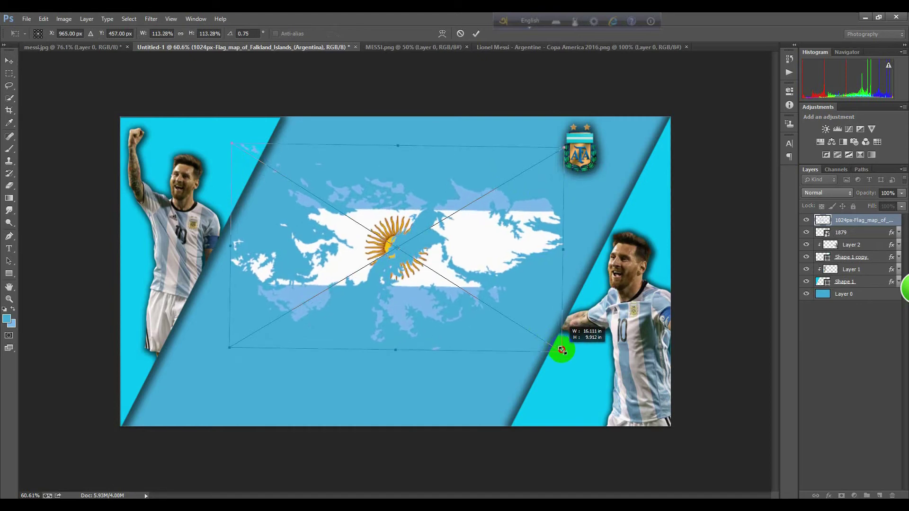
pyautogui.moveTo(414, 204); pyautogui.dragTo(426, 192)
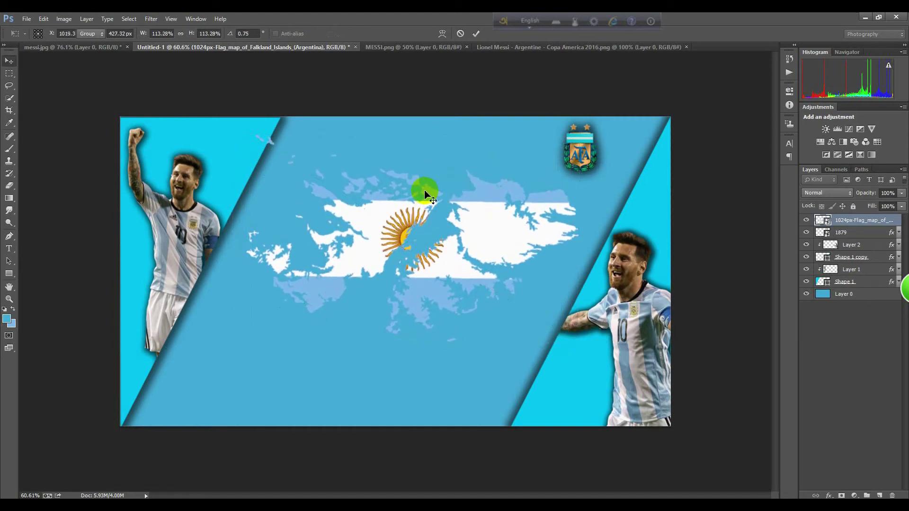
pyautogui.press('Return')
# Step: Set the flag map layer to 72% opacity and move it lower on the banner
pyautogui.click(902, 193)
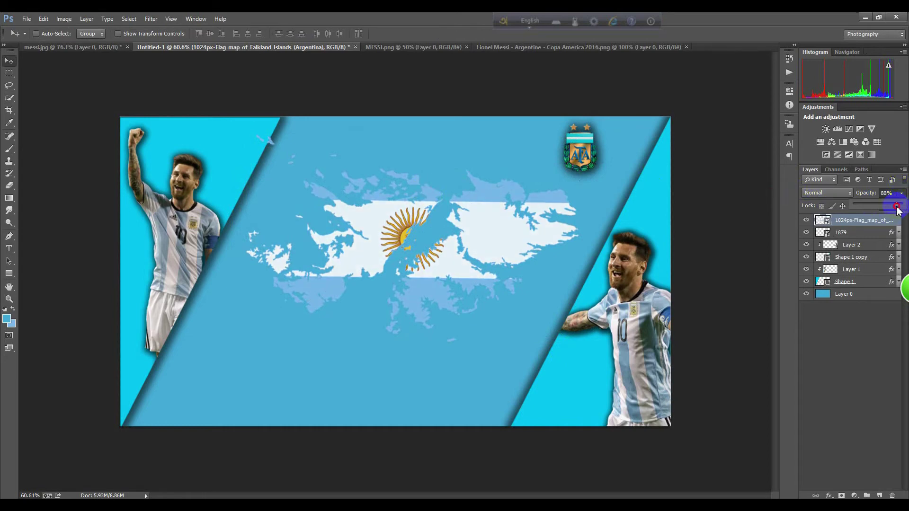
pyautogui.moveTo(897, 208); pyautogui.dragTo(889, 208)
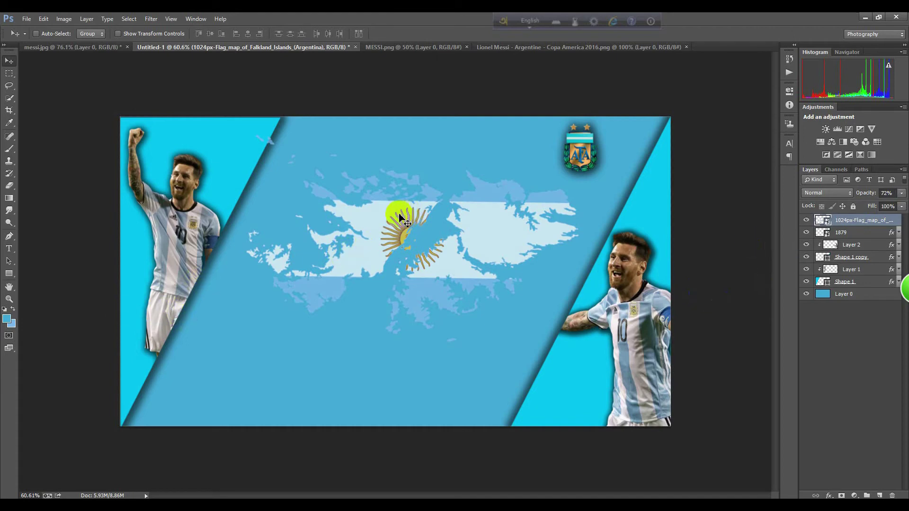
pyautogui.moveTo(399, 218); pyautogui.dragTo(397, 244)
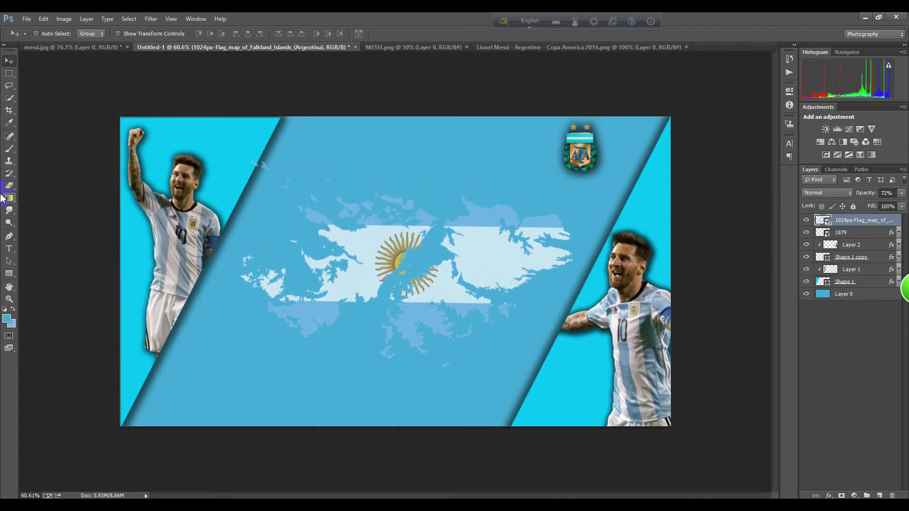
# Step: Start a text entry above the flag map with the Type tool at 172 pt
pyautogui.click(9, 248)
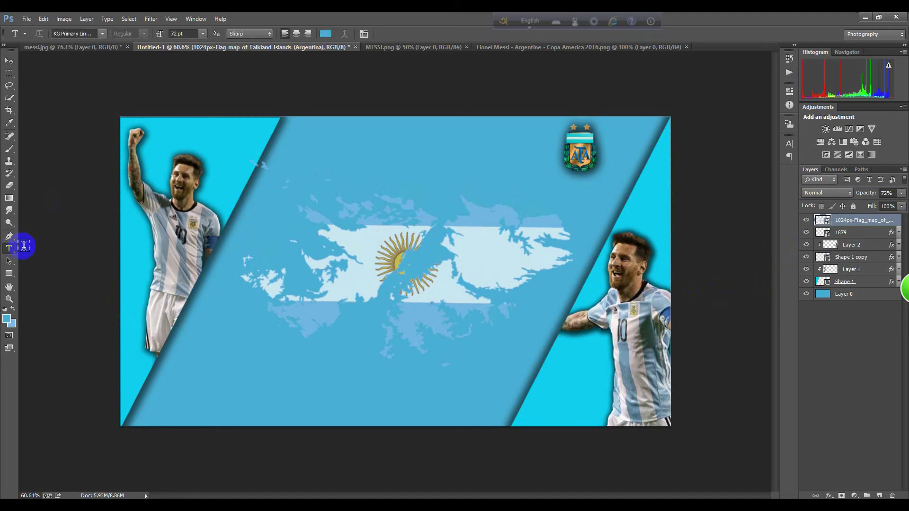
pyautogui.click(293, 194)
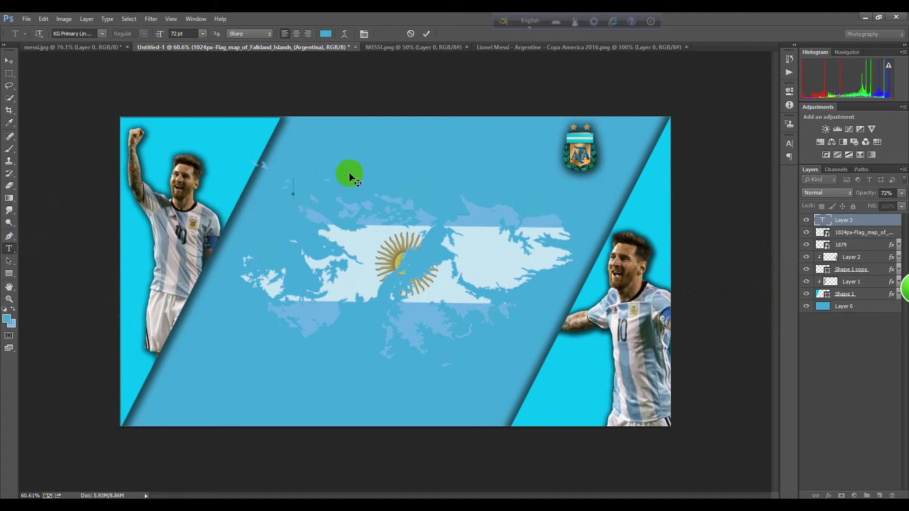
pyautogui.click(176, 33)
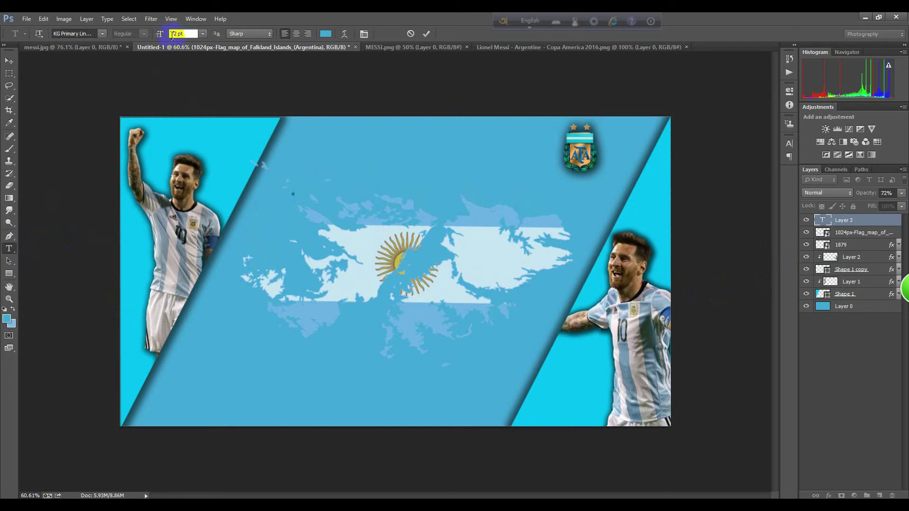
pyautogui.write('172')
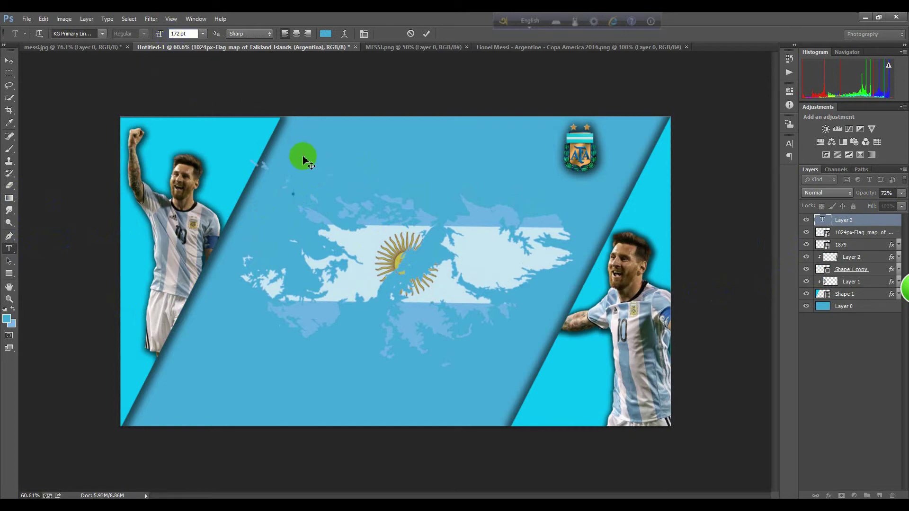
pyautogui.press('Return')
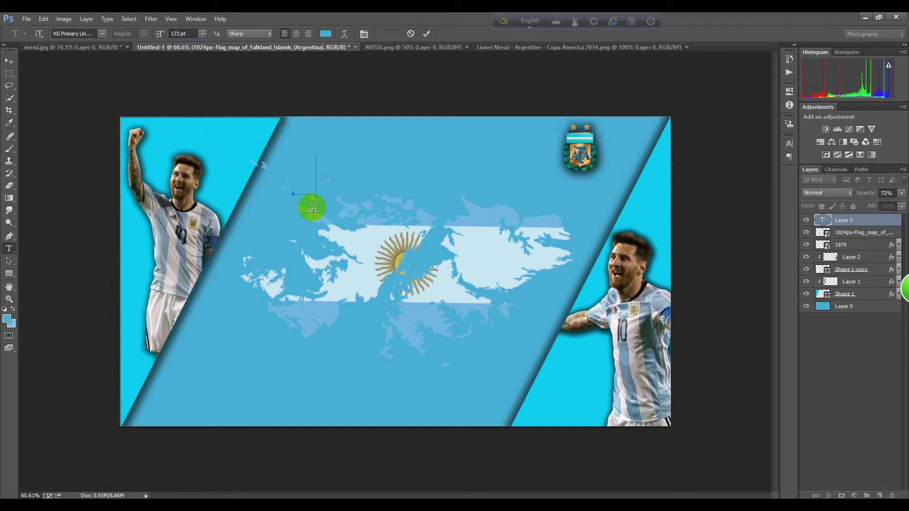
# Step: Set the text colour to #f9f9f9, type 'LIONEL MESSI', and nudge it slightly left
pyautogui.click(334, 34)
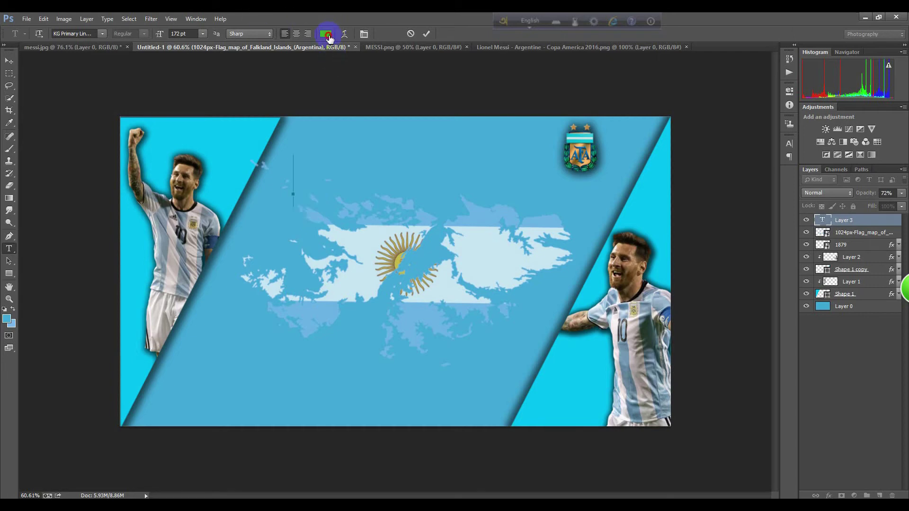
pyautogui.click(431, 153)
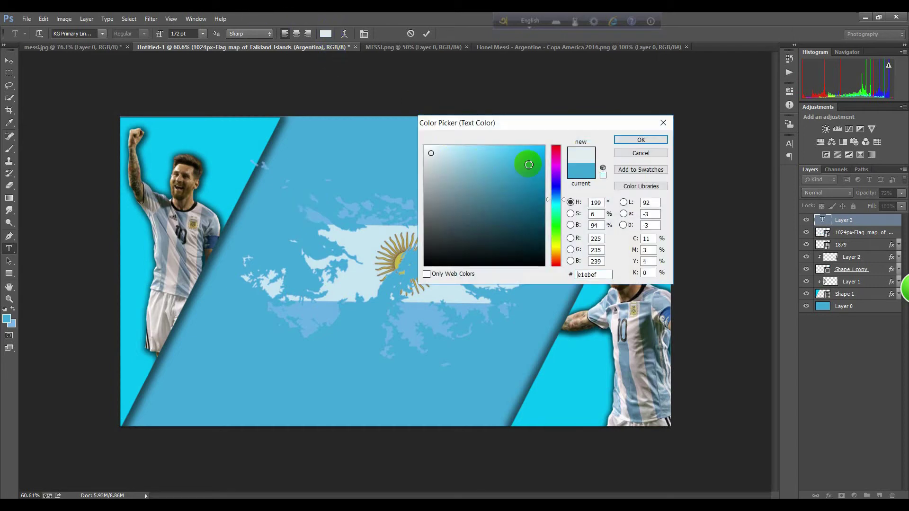
pyautogui.click(639, 140)
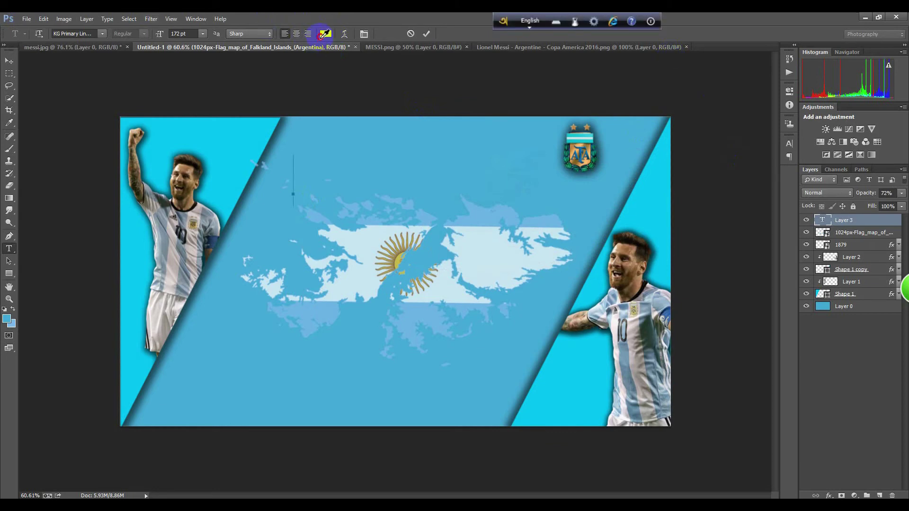
pyautogui.click(326, 33)
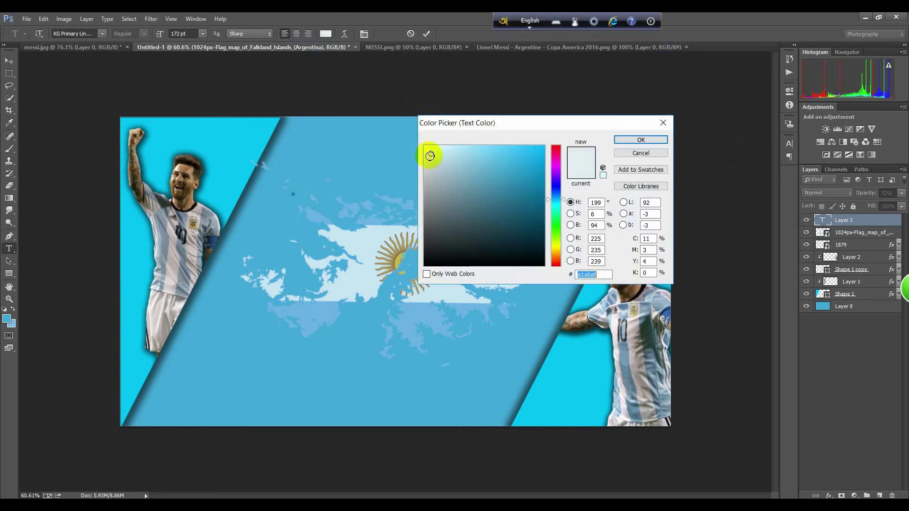
pyautogui.click(637, 139)
pyautogui.write('L')
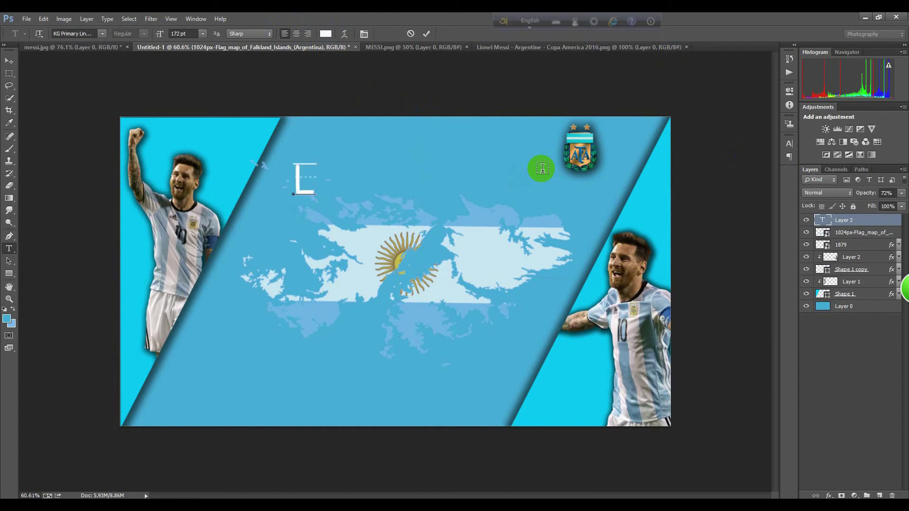
pyautogui.write('I')
pyautogui.write('O')
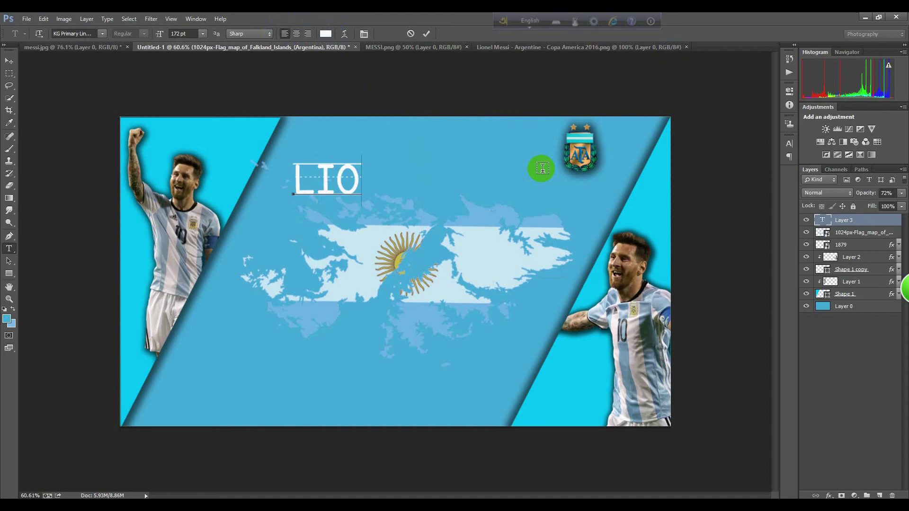
pyautogui.write('NEL ')
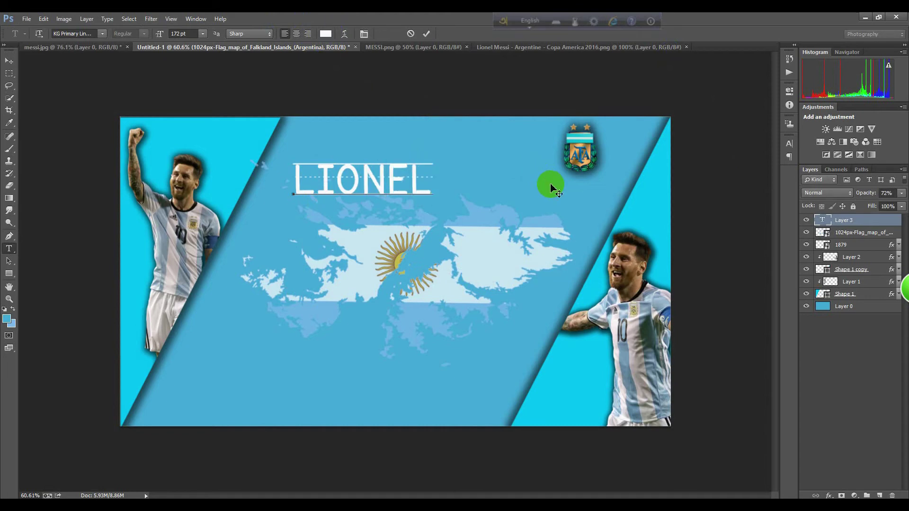
pyautogui.write('M')
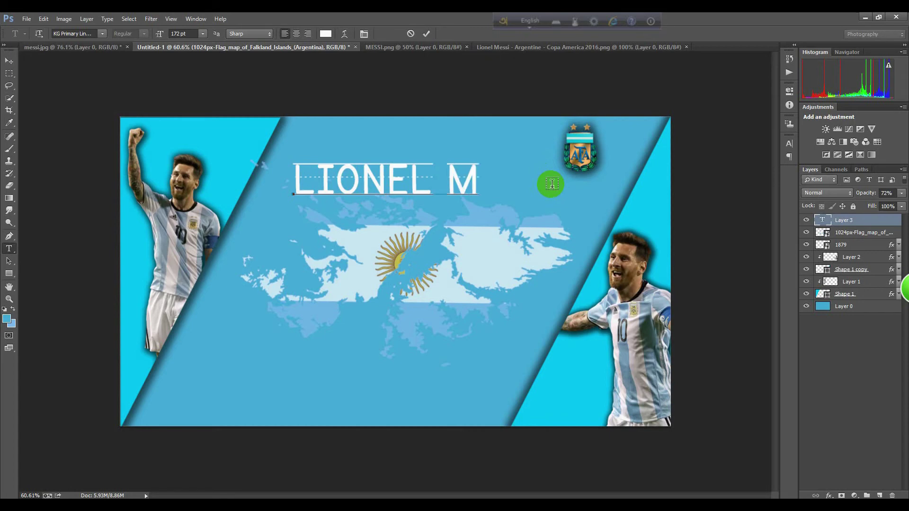
pyautogui.write('ESS')
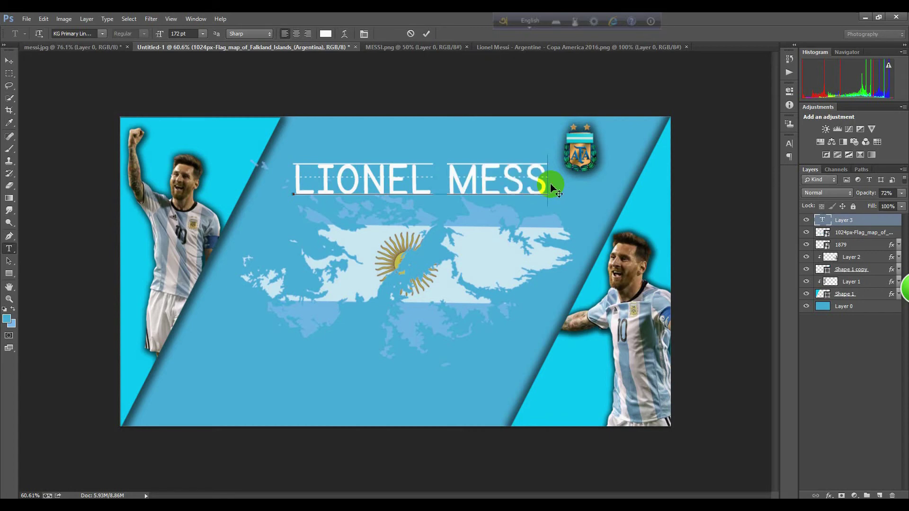
pyautogui.write('I')
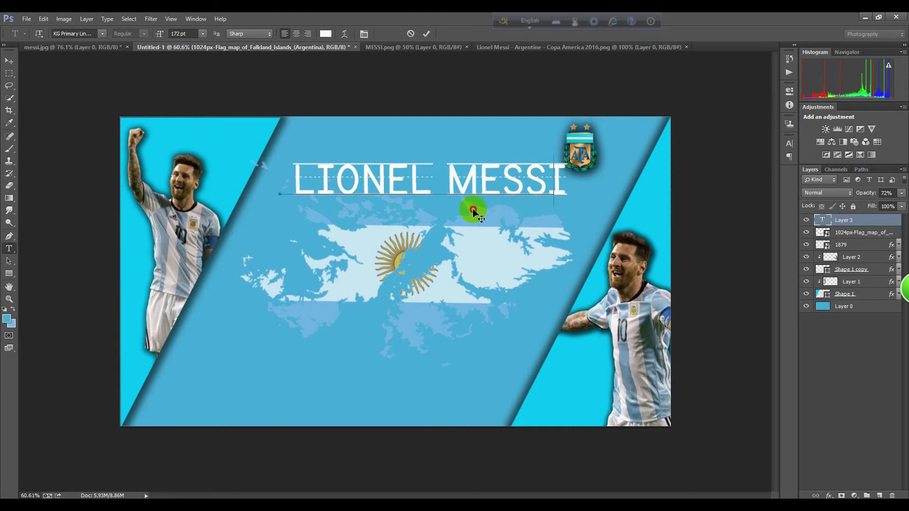
pyautogui.moveTo(492, 211); pyautogui.dragTo(476, 213)
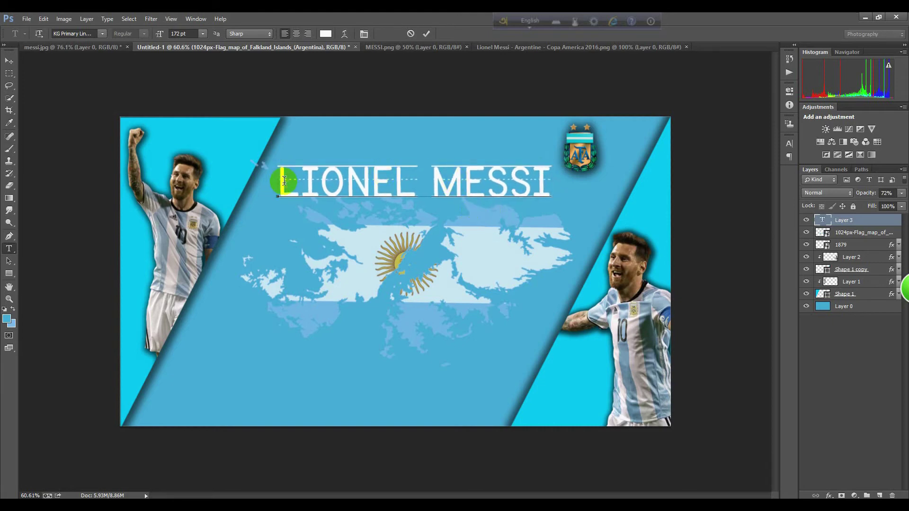
# Step: Change the LIONEL MESSI title's font to Rabid_Science
pyautogui.moveTo(277, 180)
pyautogui.mouseDown()
pyautogui.moveTo(339, 193)
pyautogui.moveTo(594, 203)
pyautogui.mouseUp()
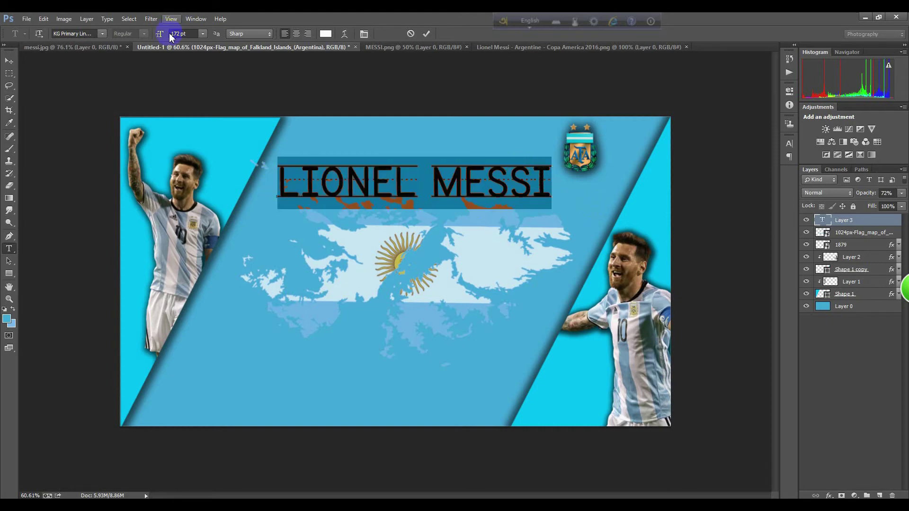
pyautogui.click(102, 34)
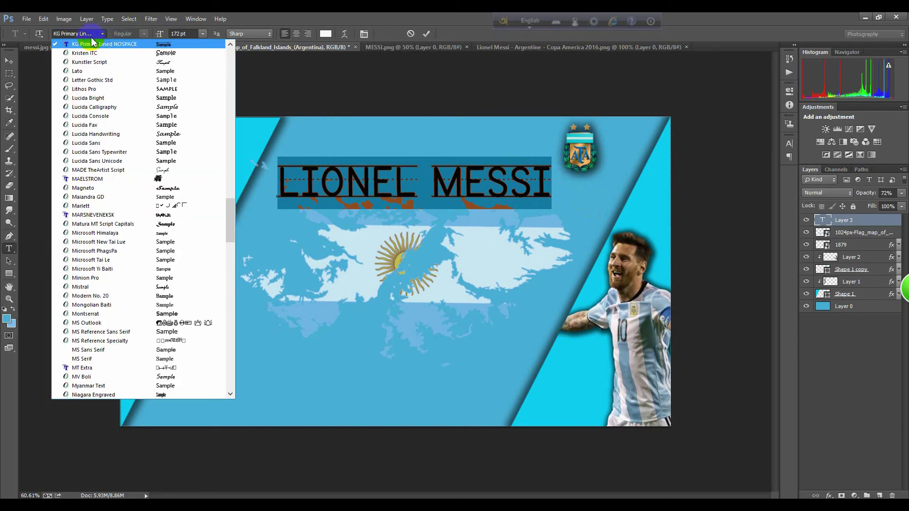
pyautogui.scroll(-7, 185, 148)
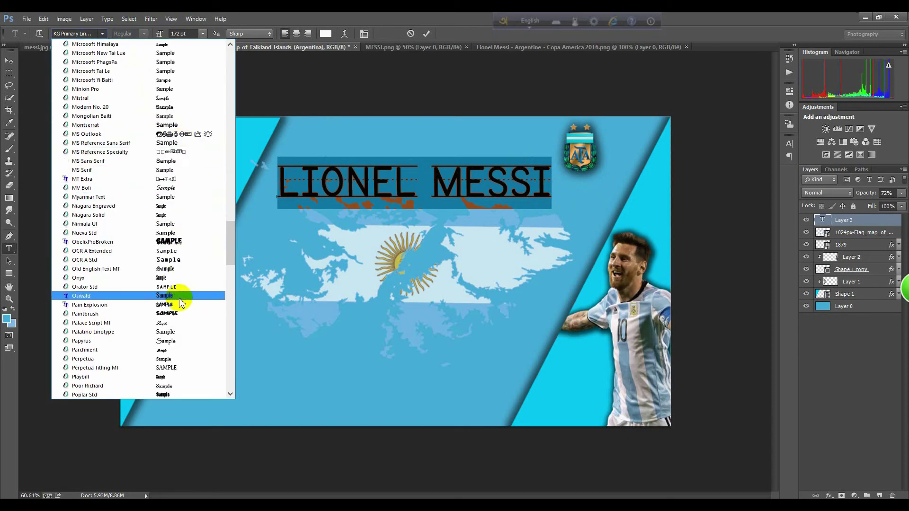
pyautogui.scroll(-6, 182, 303)
pyautogui.click(193, 269)
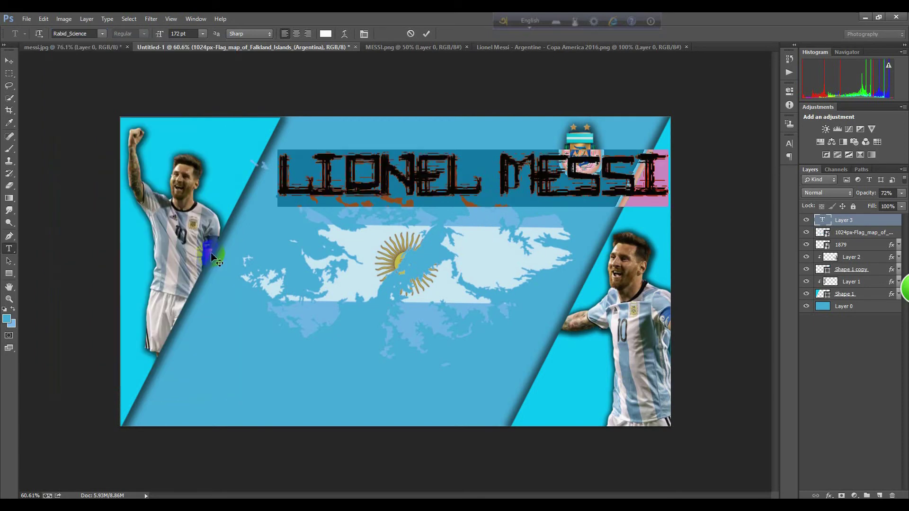
# Step: Resize the title to about 182 pt and shift it down just above the flag map
pyautogui.moveTo(444, 254); pyautogui.dragTo(441, 253)
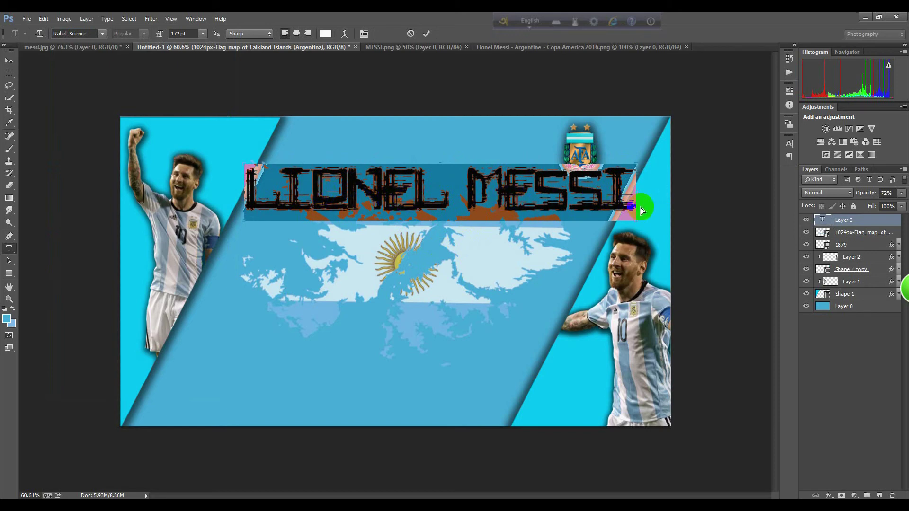
pyautogui.moveTo(634, 217); pyautogui.dragTo(602, 224)
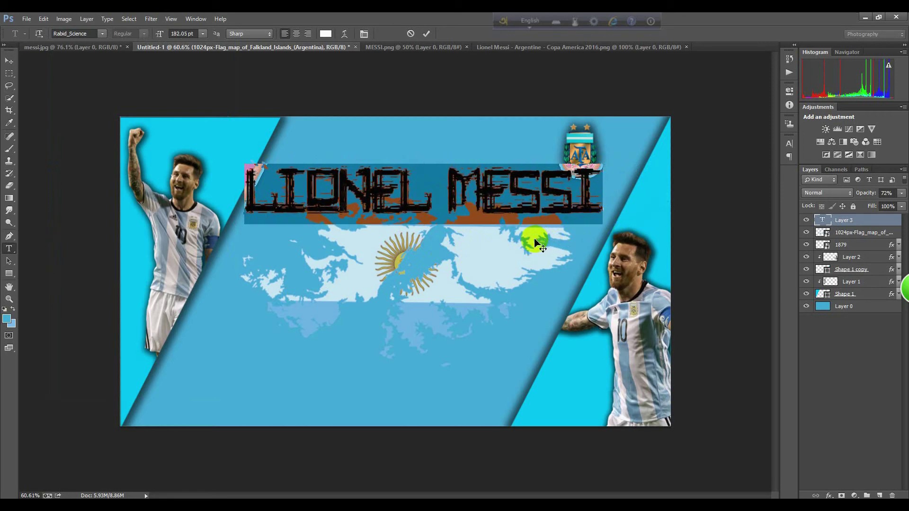
pyautogui.moveTo(538, 241); pyautogui.dragTo(542, 255)
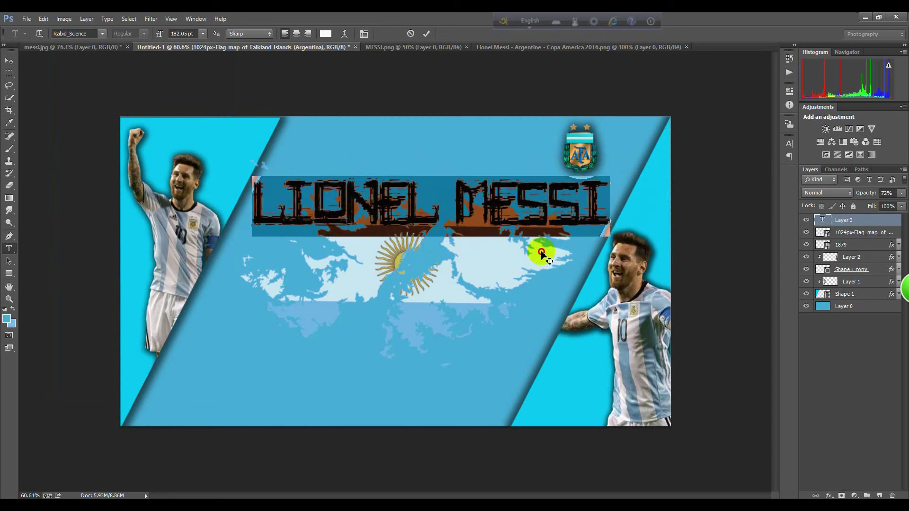
pyautogui.click(497, 207)
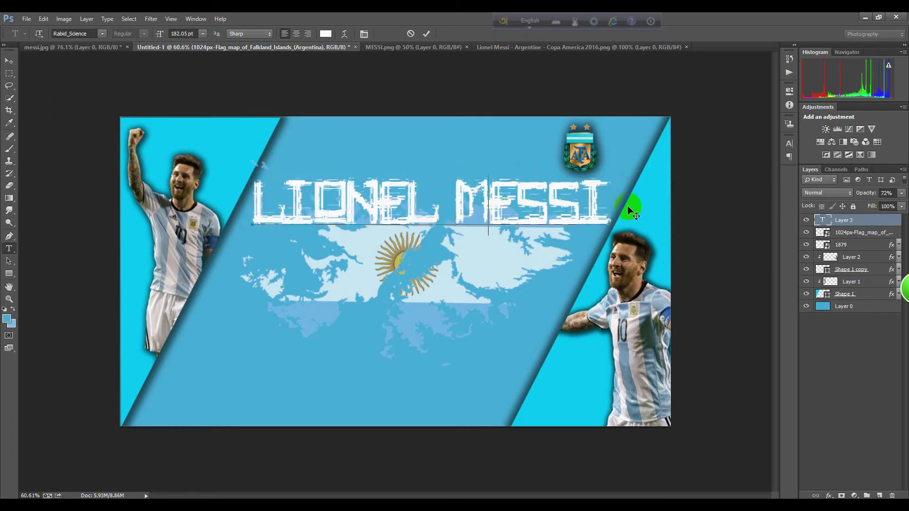
# Step: Add a soft, lighter drop shadow to the LIONEL MESSI text layer
pyautogui.doubleClick(882, 223)
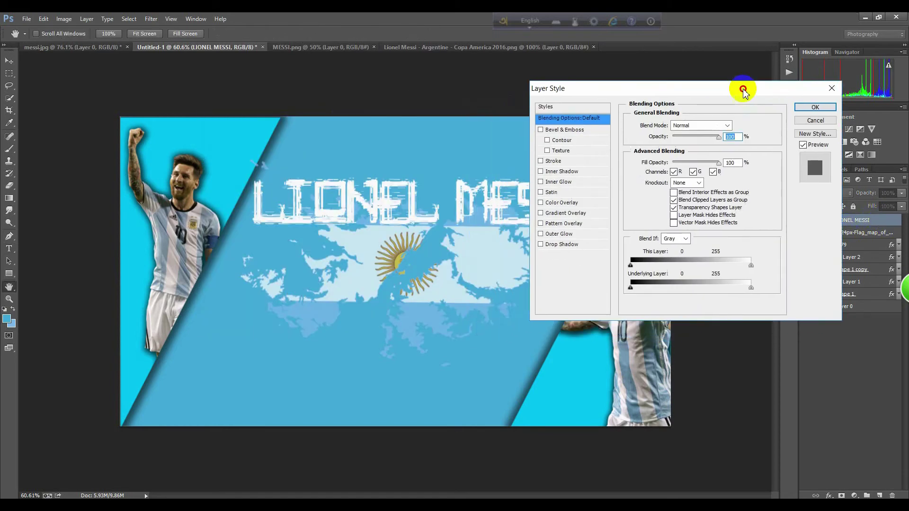
pyautogui.moveTo(407, 113); pyautogui.dragTo(745, 93)
pyautogui.click(574, 243)
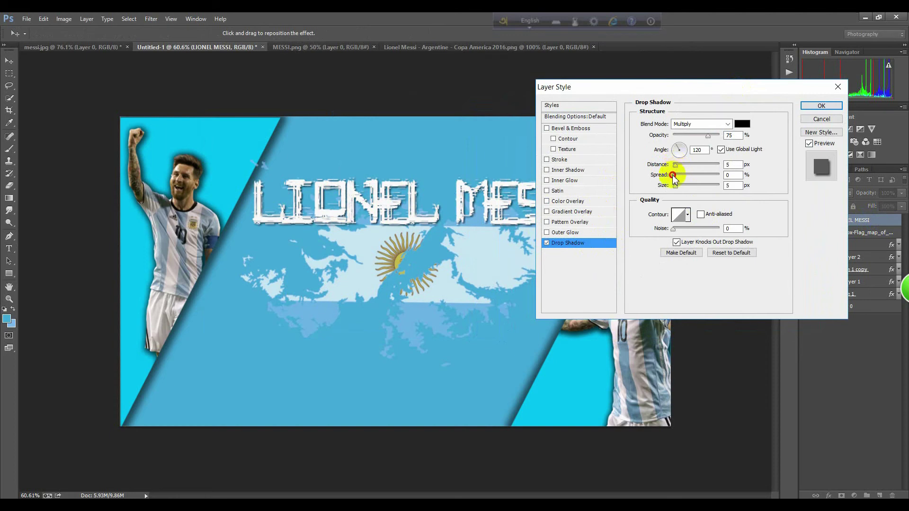
pyautogui.moveTo(673, 175)
pyautogui.mouseDown()
pyautogui.moveTo(724, 175)
pyautogui.moveTo(678, 185)
pyautogui.mouseUp()
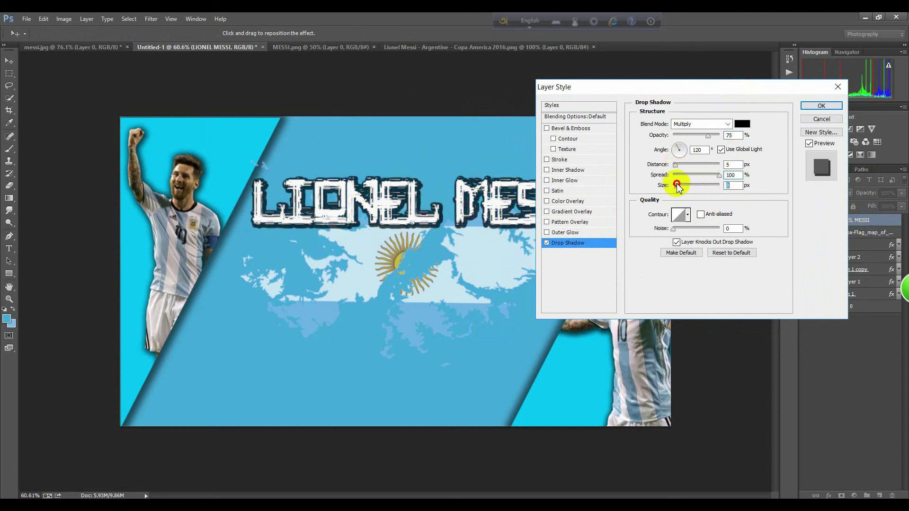
pyautogui.moveTo(719, 175); pyautogui.dragTo(701, 175)
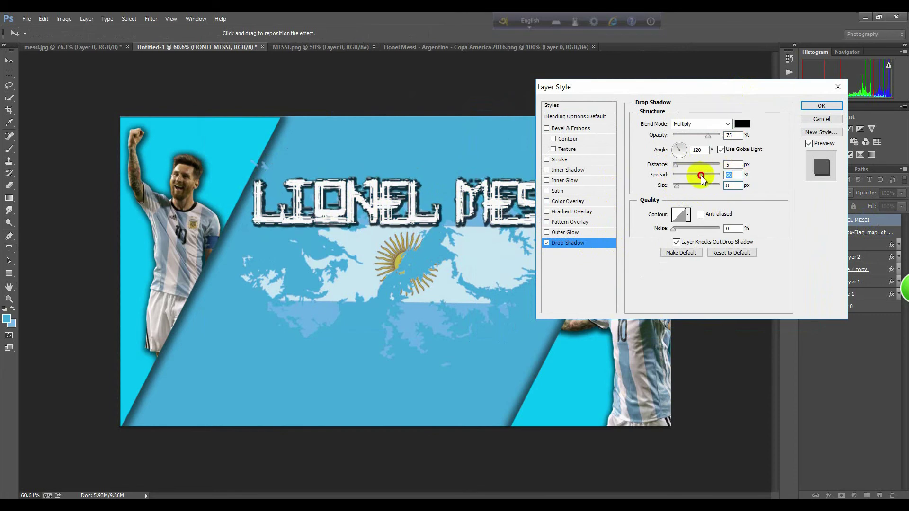
pyautogui.moveTo(707, 136); pyautogui.dragTo(702, 136)
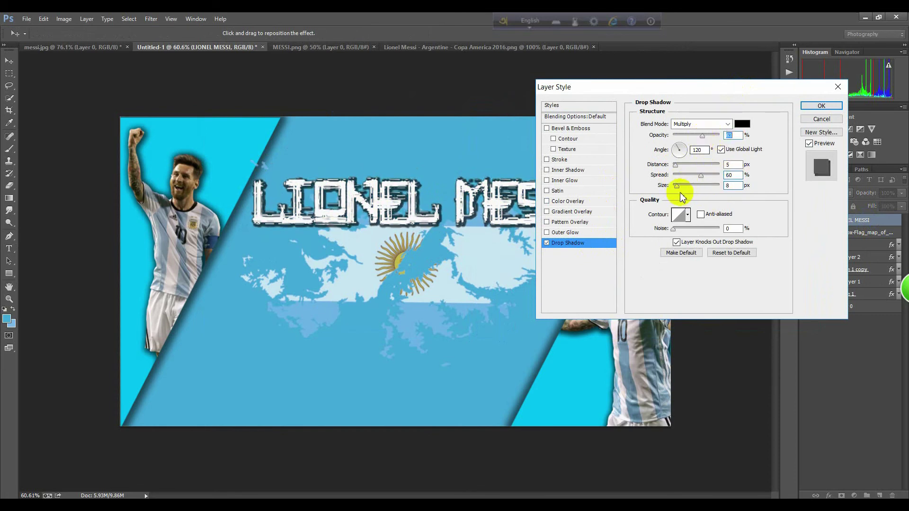
pyautogui.moveTo(676, 186); pyautogui.dragTo(682, 186)
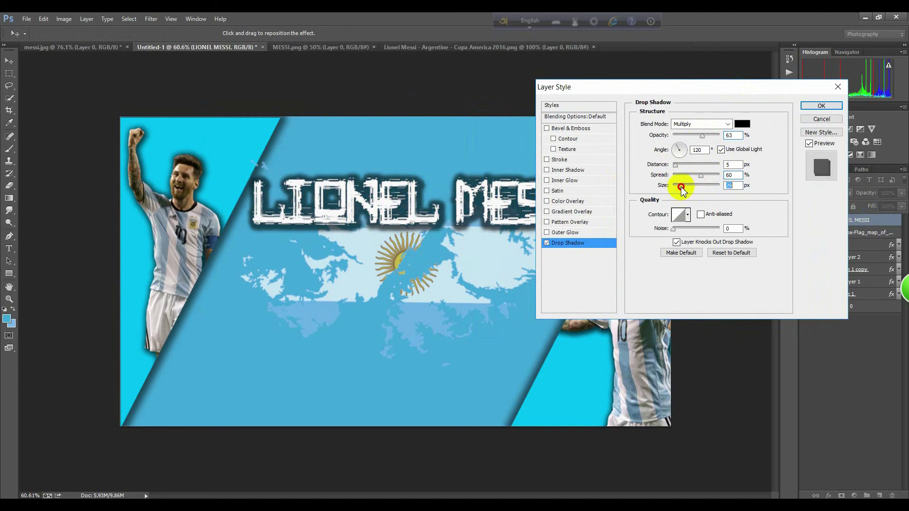
# Step: Add a Bevel & Emboss with adjusted size and reduced highlight opacity, then apply
pyautogui.click(575, 129)
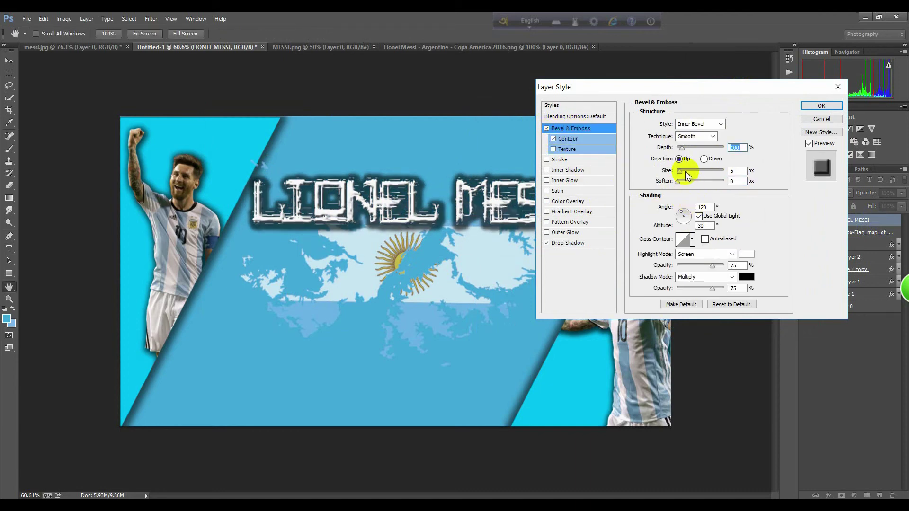
pyautogui.moveTo(679, 173); pyautogui.dragTo(686, 182)
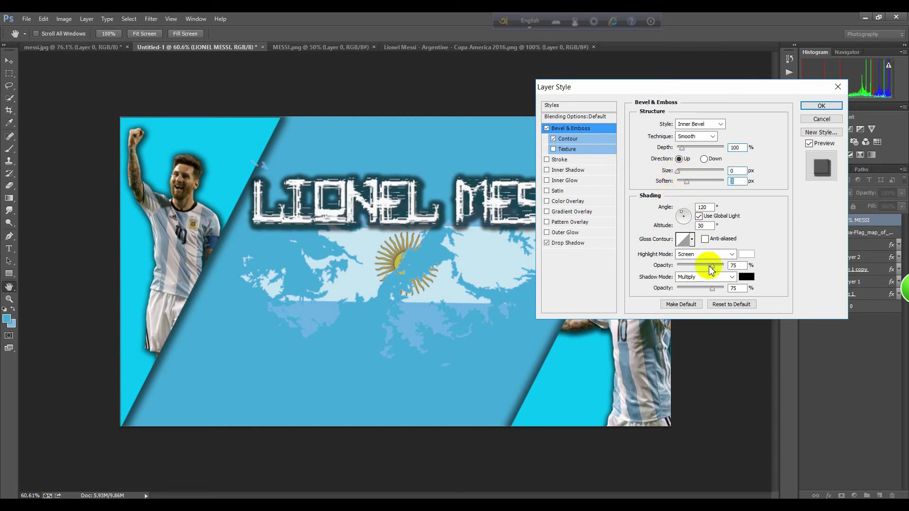
pyautogui.moveTo(709, 267); pyautogui.dragTo(703, 267)
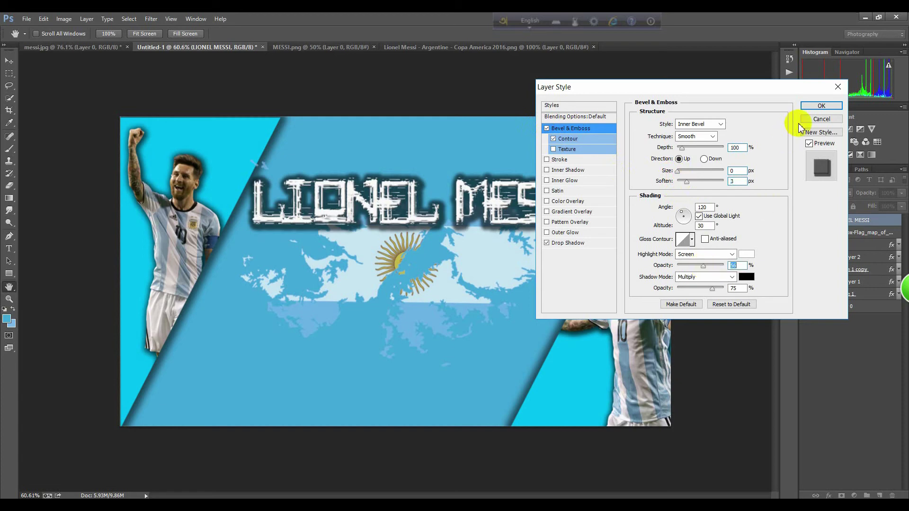
pyautogui.click(821, 106)
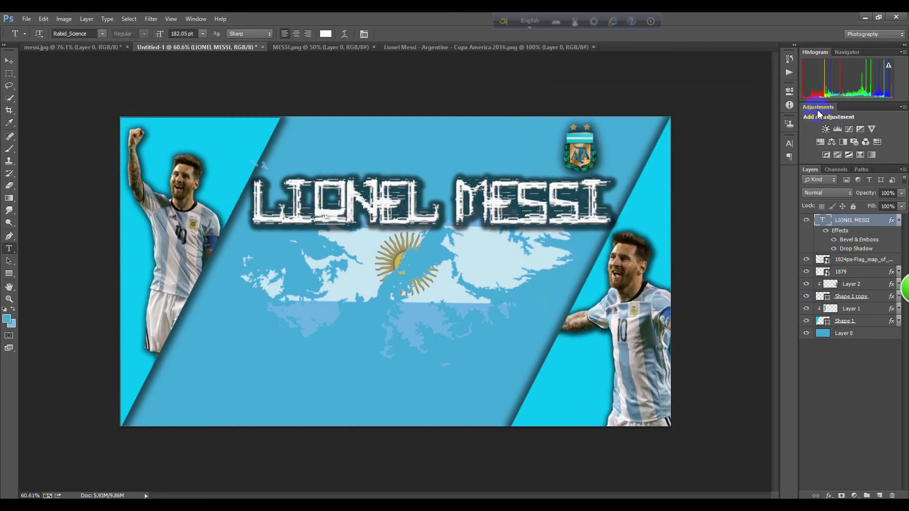
# Step: Try a 72 pt size on the title, then undo back to about 182 pt
pyautogui.click(900, 223)
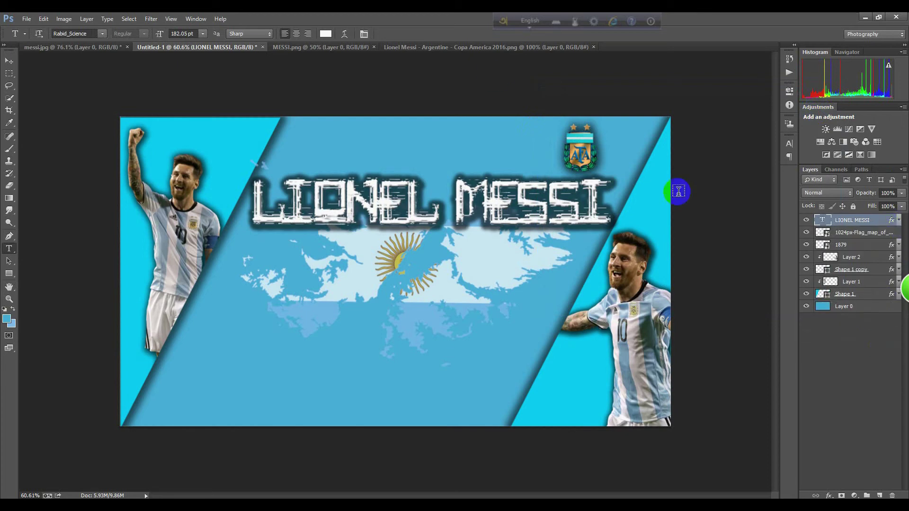
pyautogui.click(203, 34)
pyautogui.click(189, 208)
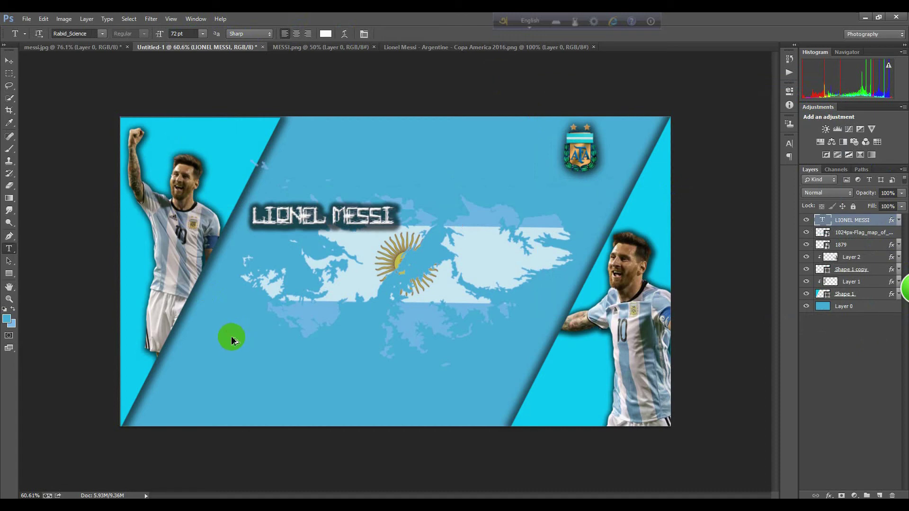
pyautogui.hotkey('ctrl', 'z')
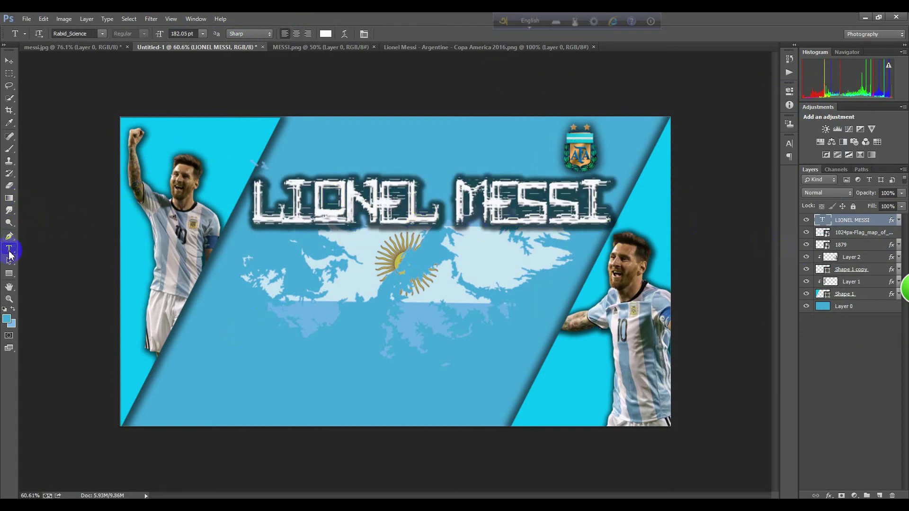
# Step: Start a 72 pt text line on the left below the title and type ARGENTINA
pyautogui.click(214, 325)
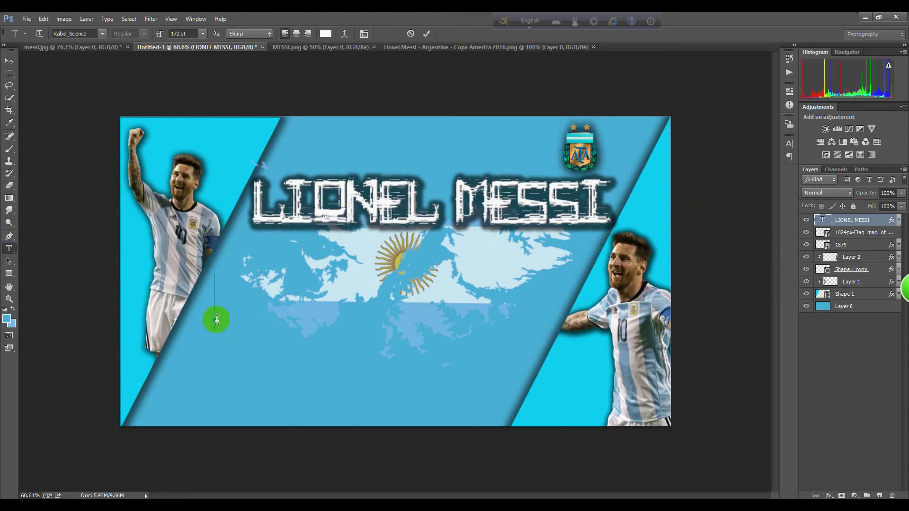
pyautogui.click(174, 33)
pyautogui.write('72')
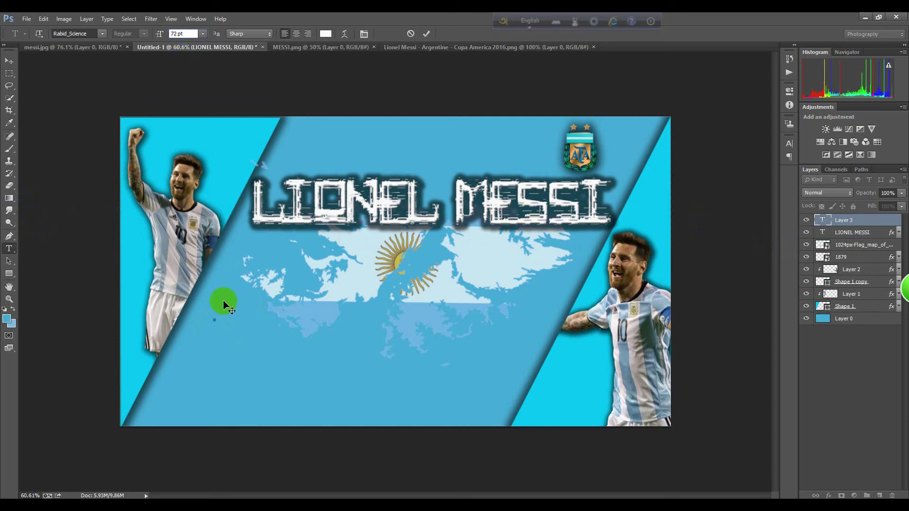
pyautogui.press('Return')
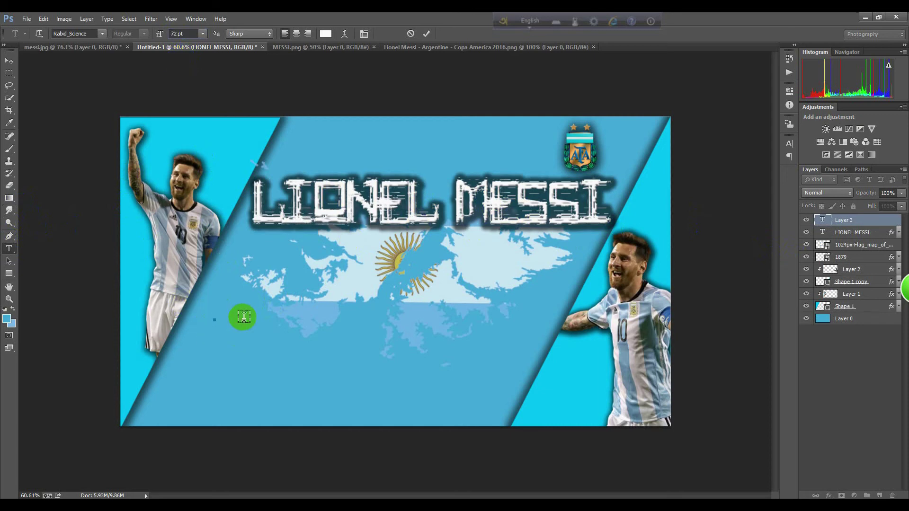
pyautogui.write('A')
pyautogui.write('RG')
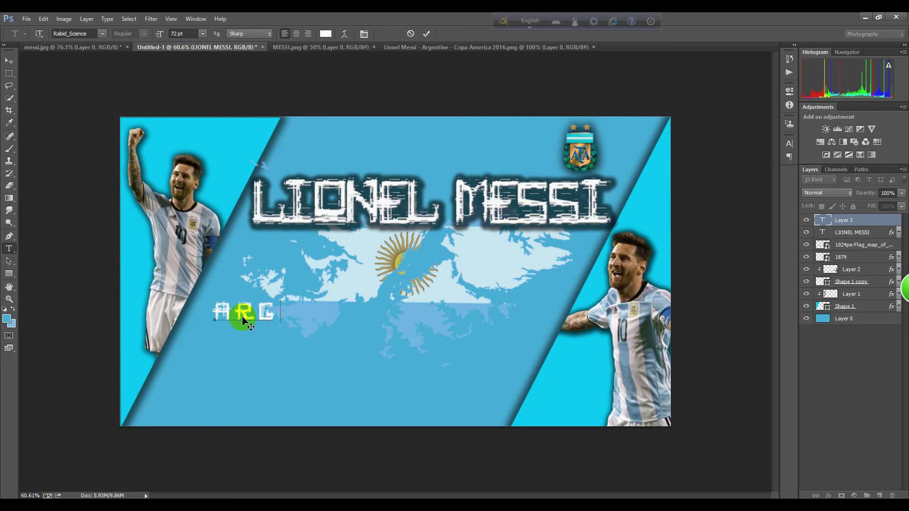
pyautogui.write('E')
pyautogui.write('N')
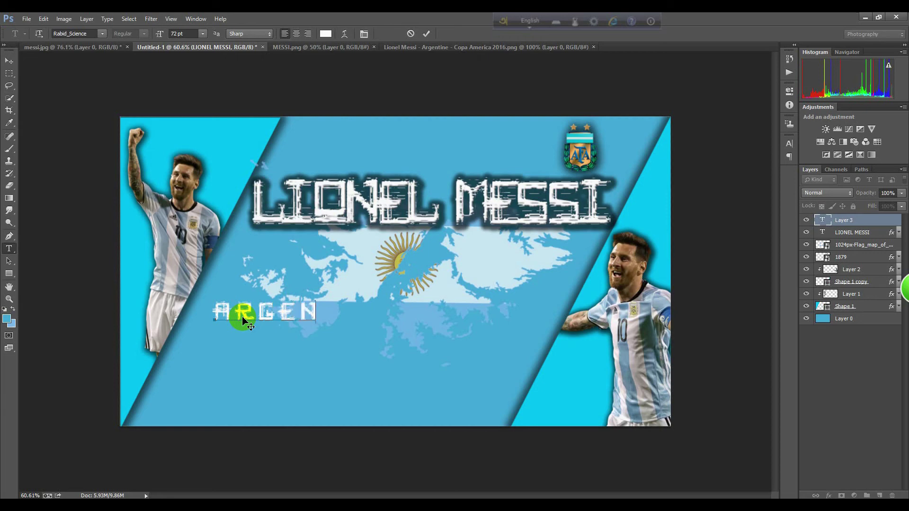
pyautogui.write('TT')
pyautogui.write('N')
pyautogui.write('A')
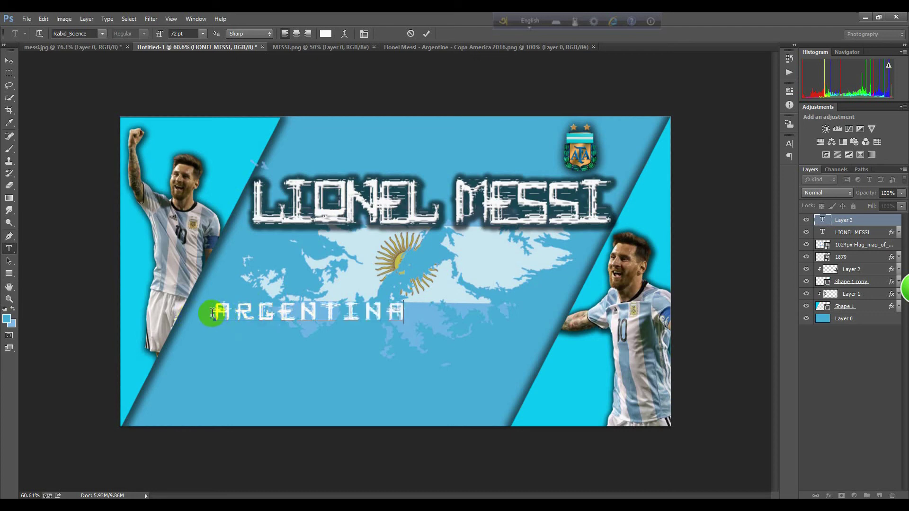
# Step: Select the whole ARGENTINA line and change its font family to Allstar
pyautogui.moveTo(213, 312); pyautogui.dragTo(453, 311)
pyautogui.click(102, 33)
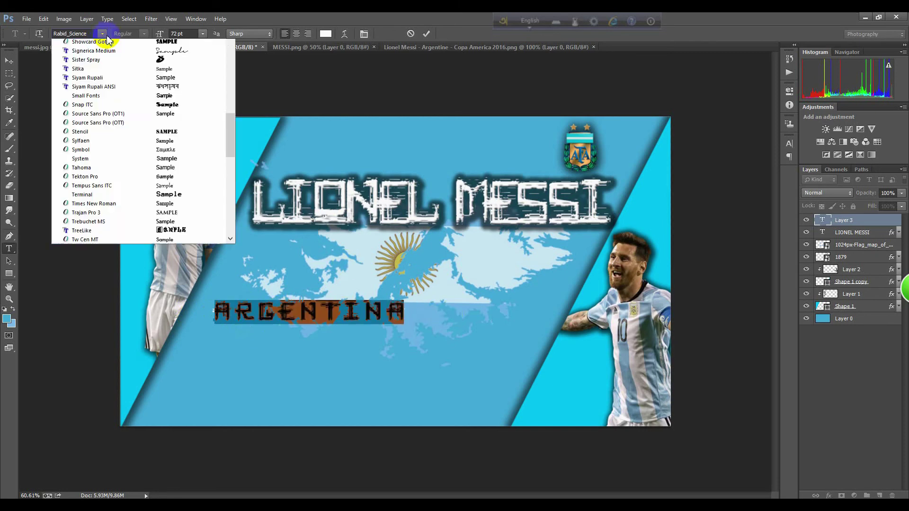
pyautogui.scroll(-3, 183, 260)
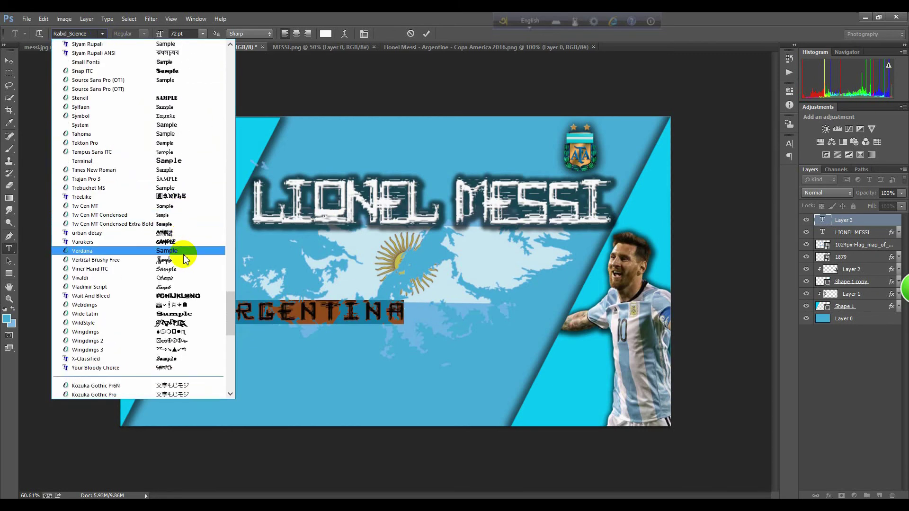
pyautogui.scroll(-7, 184, 259)
pyautogui.scroll(-7, 187, 260)
pyautogui.scroll(-2, 187, 260)
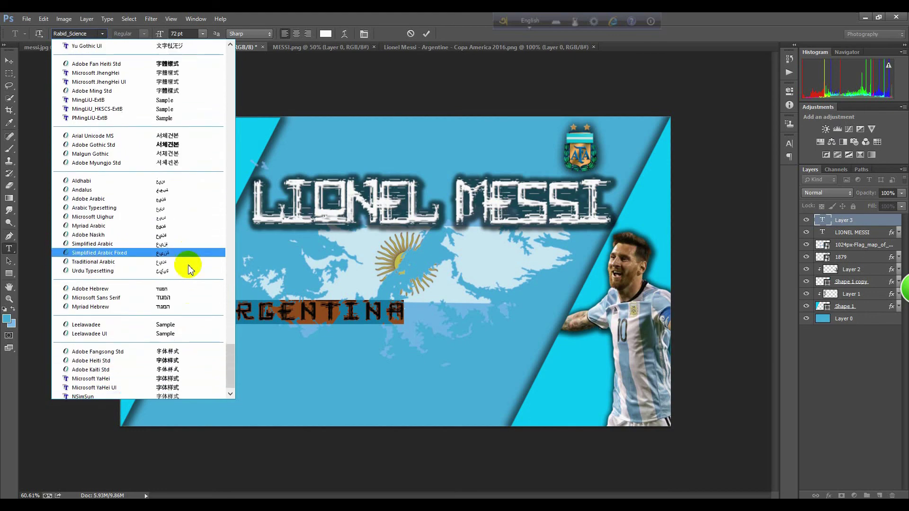
pyautogui.scroll(5, 175, 253)
pyautogui.scroll(10, 161, 243)
pyautogui.scroll(5, 161, 244)
pyautogui.scroll(5, 161, 244)
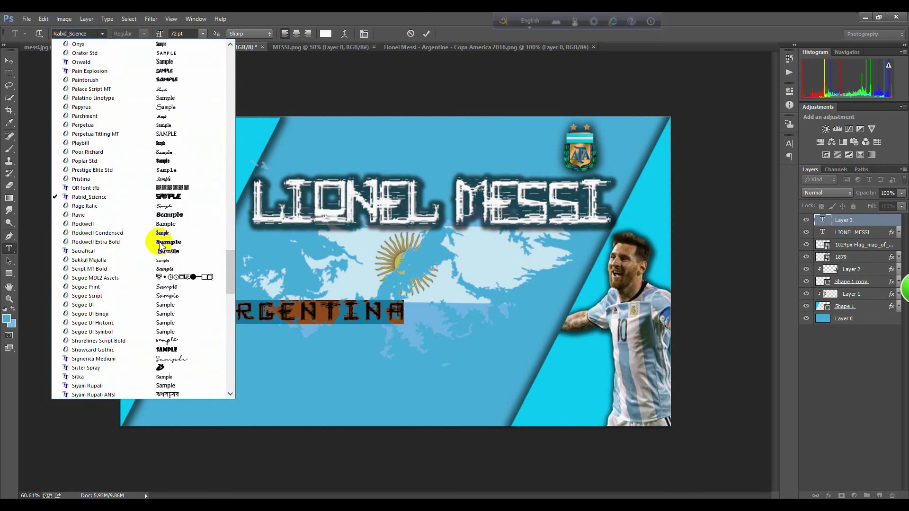
pyautogui.scroll(5, 161, 244)
pyautogui.scroll(3, 160, 244)
pyautogui.scroll(5, 161, 244)
pyautogui.scroll(4, 160, 239)
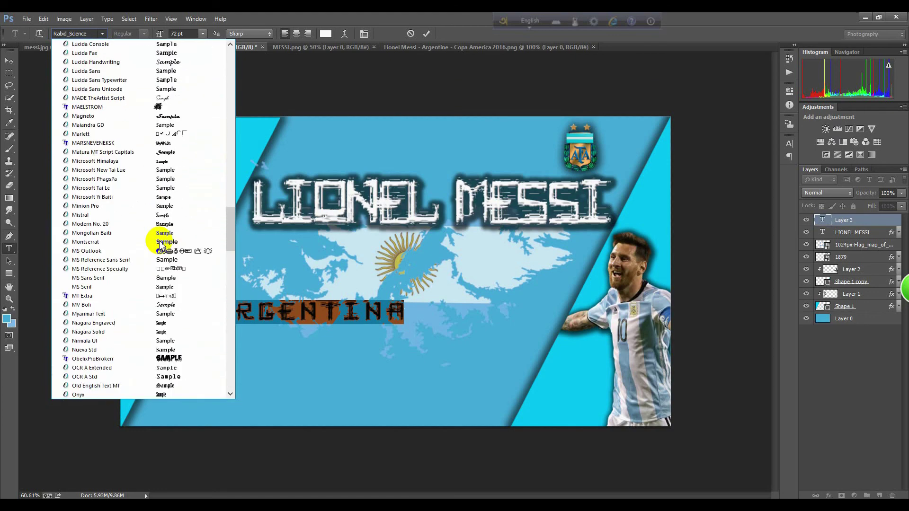
pyautogui.scroll(4, 133, 195)
pyautogui.scroll(5, 132, 195)
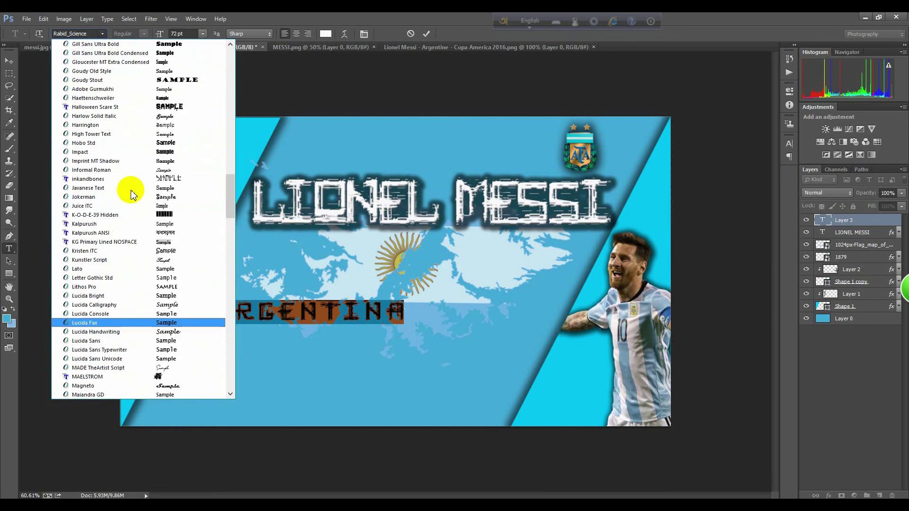
pyautogui.scroll(3, 132, 195)
pyautogui.scroll(3, 132, 195)
pyautogui.scroll(3, 132, 195)
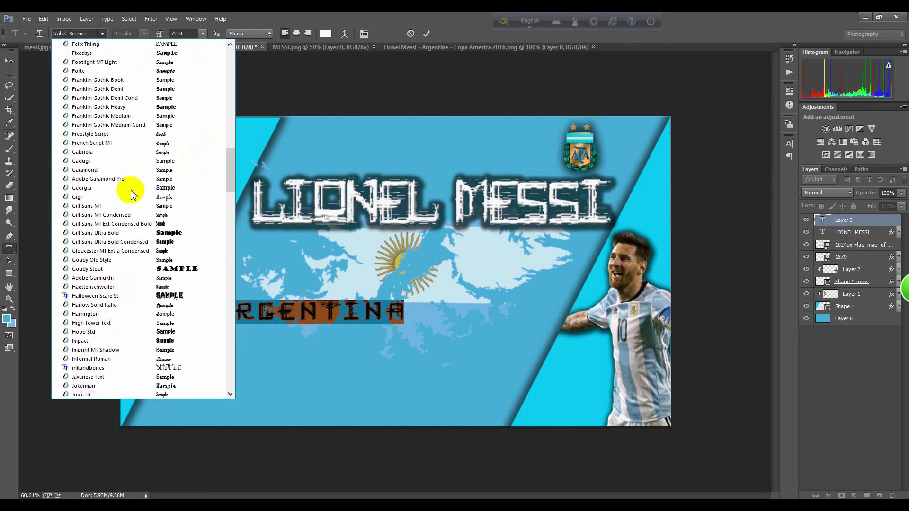
pyautogui.scroll(2, 132, 195)
pyautogui.scroll(2, 132, 195)
pyautogui.scroll(1, 133, 195)
pyautogui.scroll(2, 133, 195)
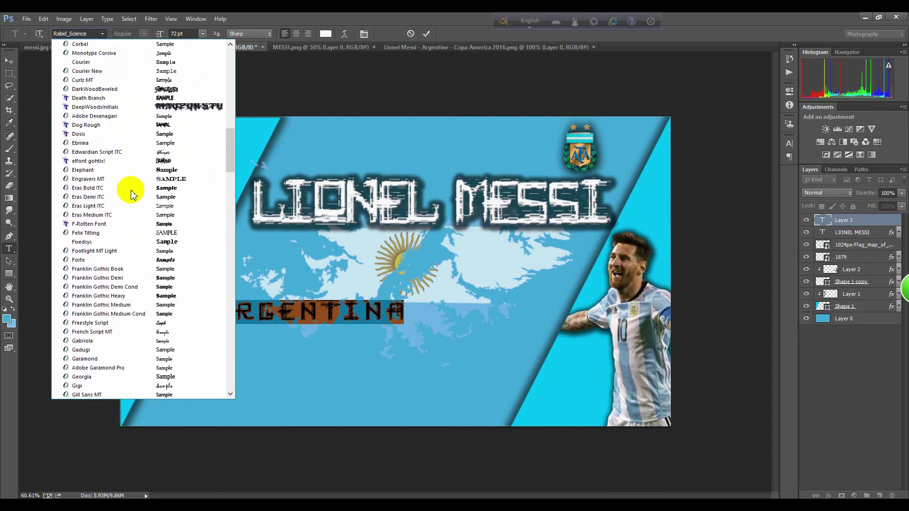
pyautogui.scroll(1, 132, 195)
pyautogui.scroll(3, 132, 195)
pyautogui.scroll(2, 132, 195)
pyautogui.scroll(2, 132, 195)
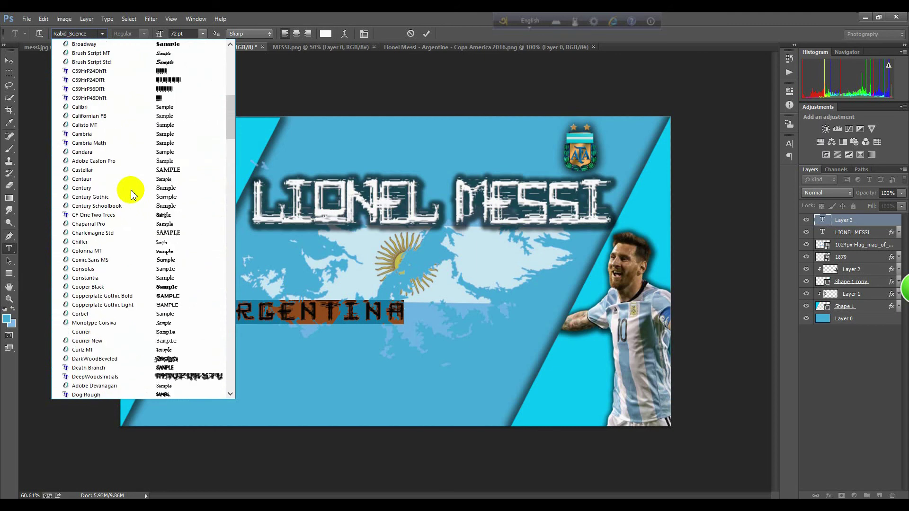
pyautogui.scroll(2, 132, 195)
pyautogui.scroll(4, 132, 195)
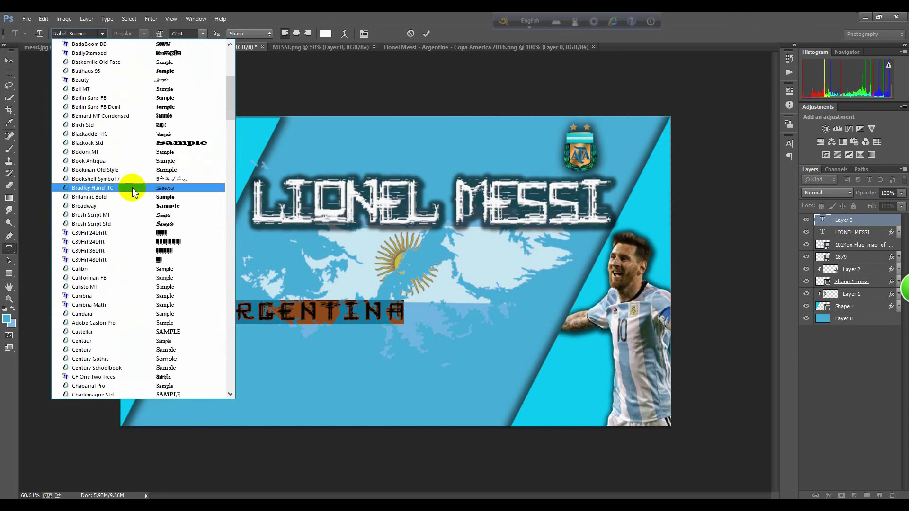
pyautogui.scroll(3, 132, 197)
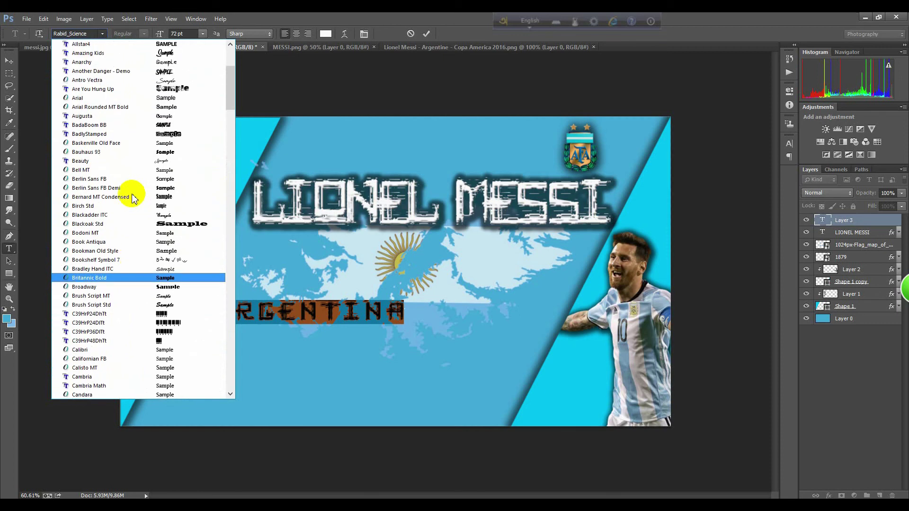
pyautogui.scroll(1, 132, 198)
pyautogui.scroll(2, 132, 195)
pyautogui.scroll(1, 128, 194)
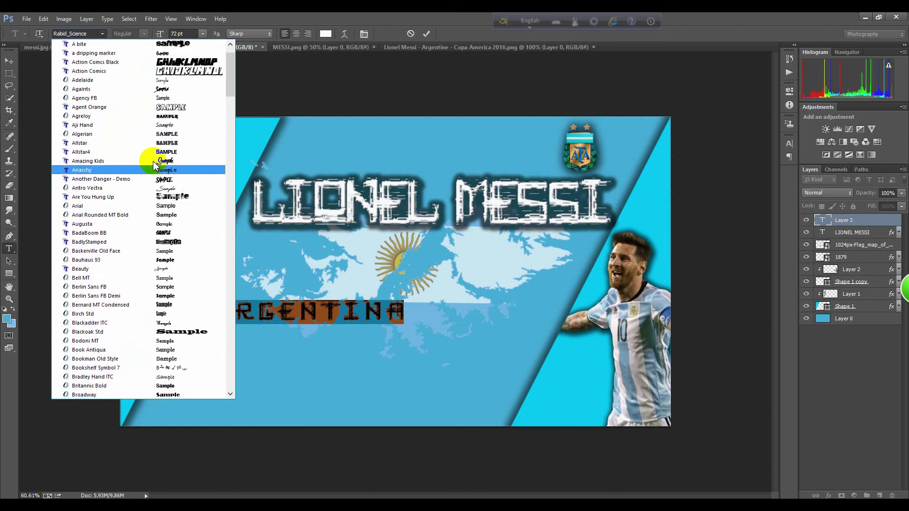
pyautogui.click(161, 145)
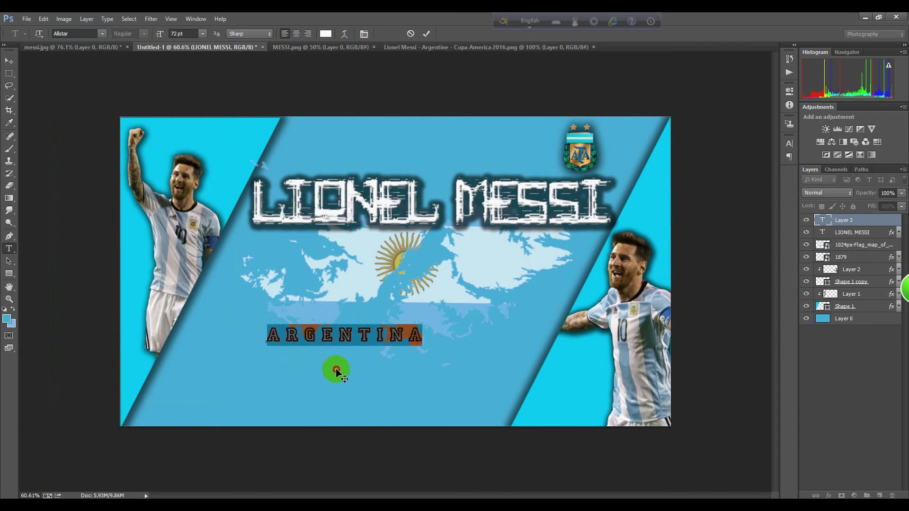
# Step: Scale ARGENTINA to about 105.5 pt across the banner and place it just under the flag map
pyautogui.moveTo(336, 369); pyautogui.dragTo(338, 368)
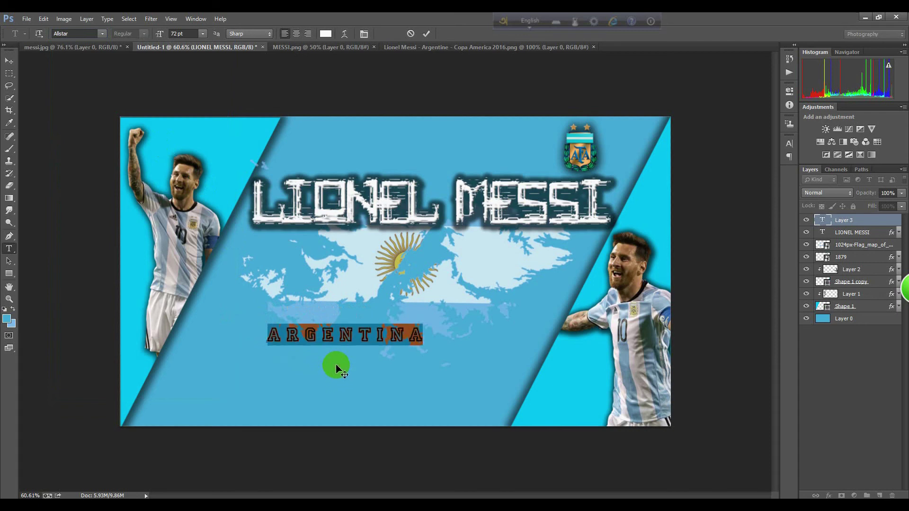
pyautogui.moveTo(410, 337); pyautogui.dragTo(544, 351)
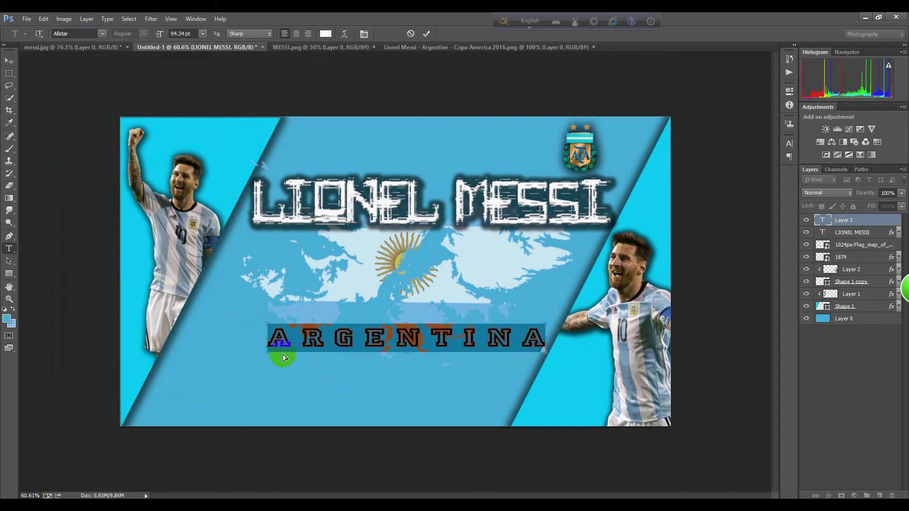
pyautogui.moveTo(270, 354); pyautogui.dragTo(199, 357)
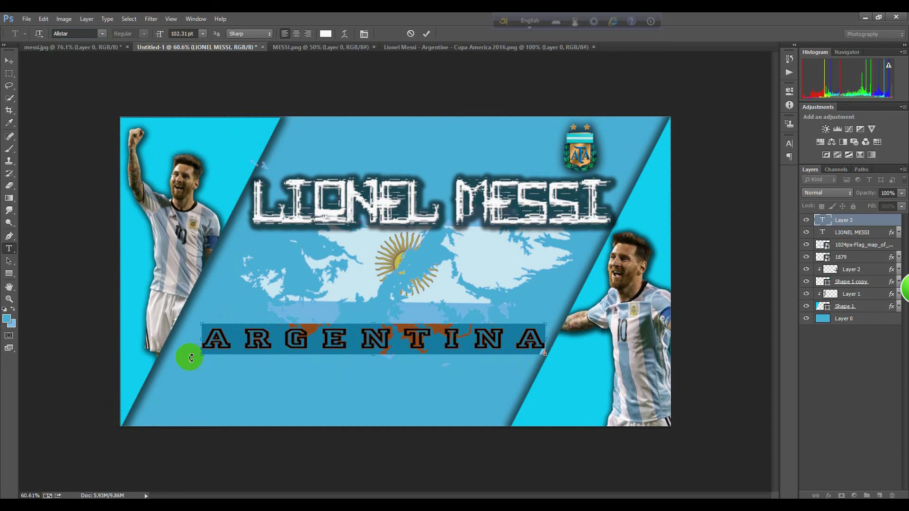
pyautogui.moveTo(200, 355); pyautogui.dragTo(195, 359)
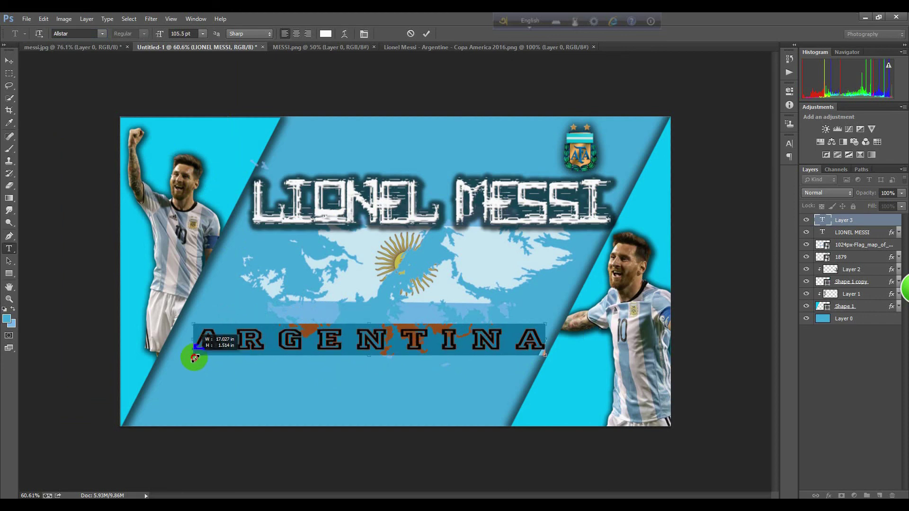
pyautogui.click(285, 340)
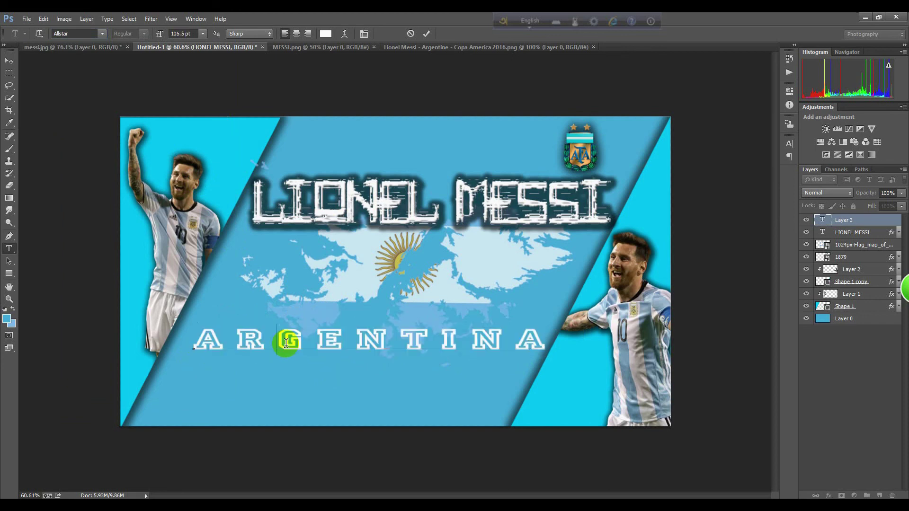
pyautogui.moveTo(293, 377); pyautogui.dragTo(301, 356)
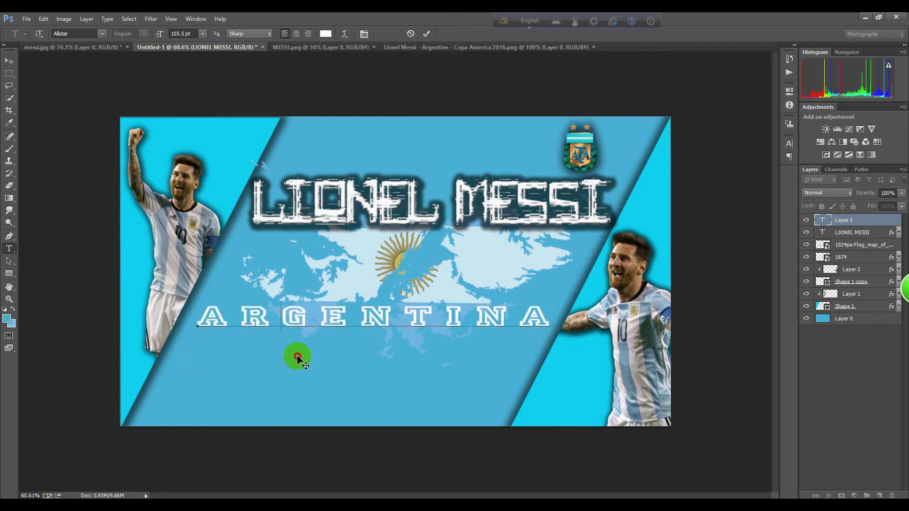
pyautogui.moveTo(301, 356); pyautogui.dragTo(298, 359)
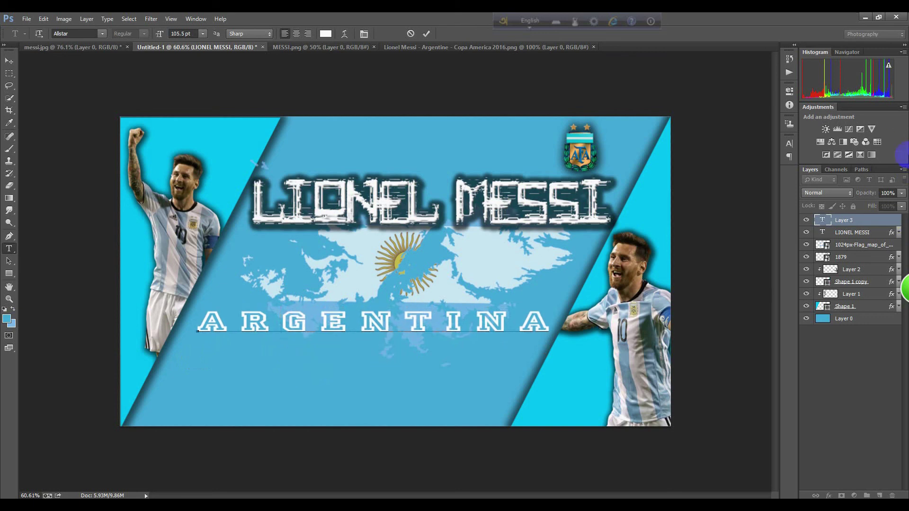
# Step: Give the ARGENTINA layer a larger, softer drop shadow
pyautogui.doubleClick(886, 221)
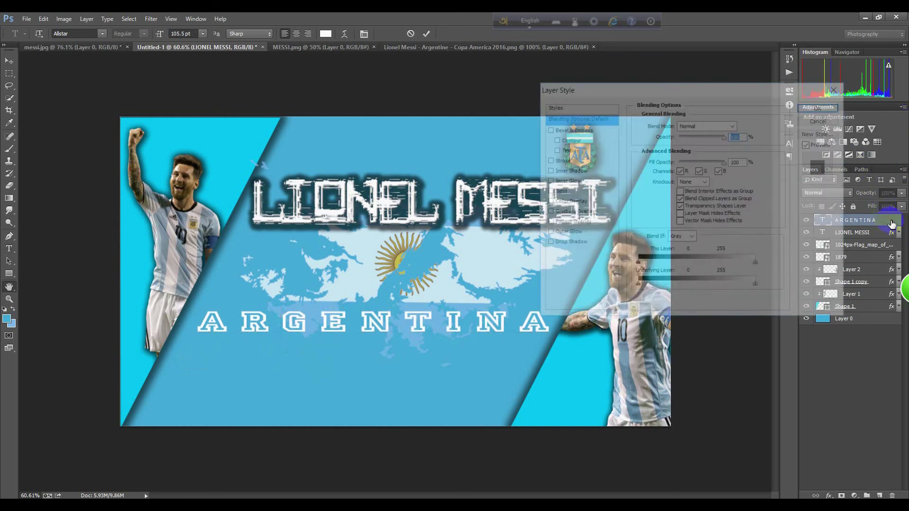
pyautogui.click(565, 243)
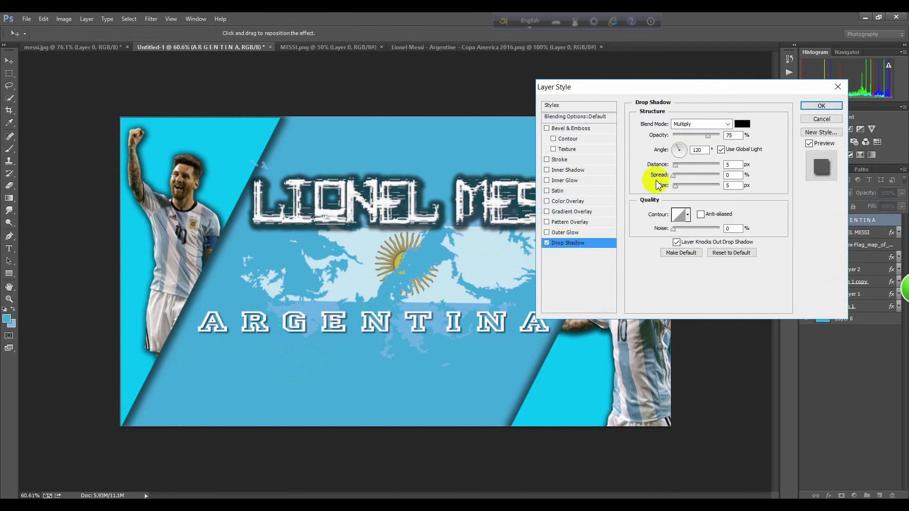
pyautogui.moveTo(676, 186); pyautogui.dragTo(687, 177)
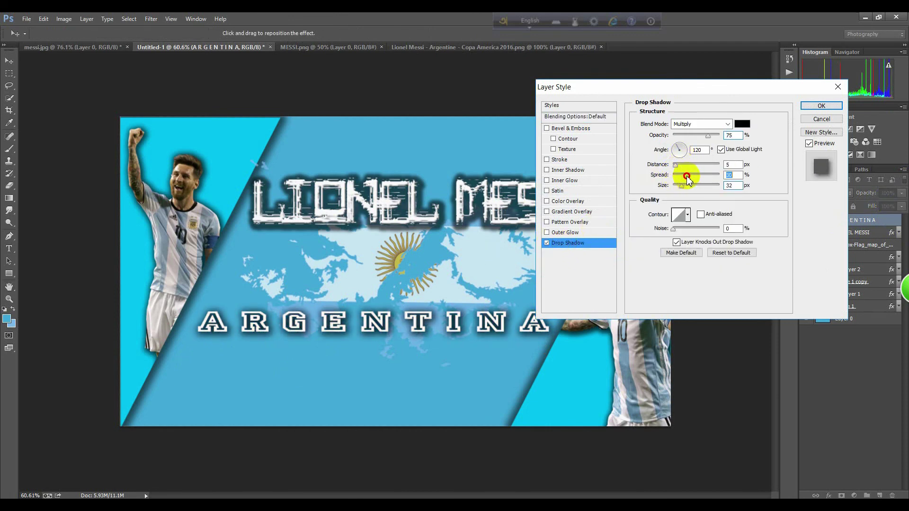
# Step: Add a Bevel & Emboss with size 8, soften 4 and 56% highlight opacity, then apply
pyautogui.click(572, 129)
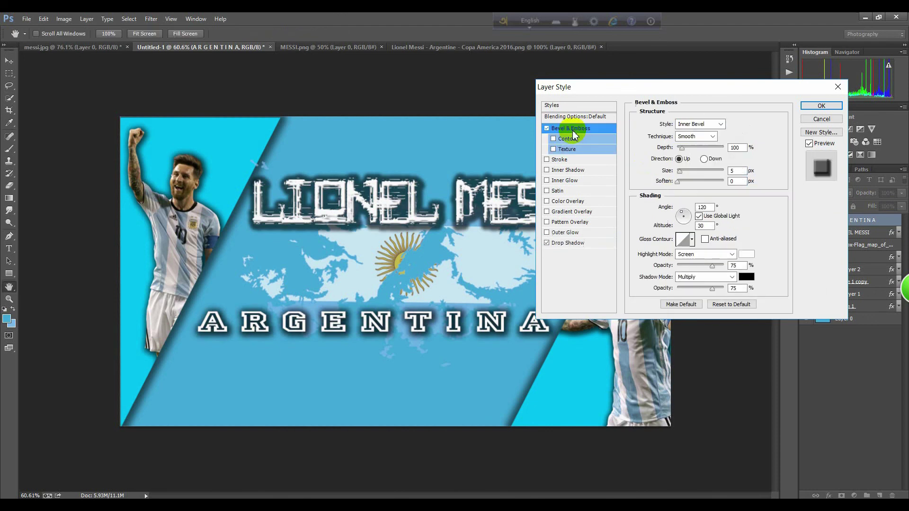
pyautogui.click(677, 182)
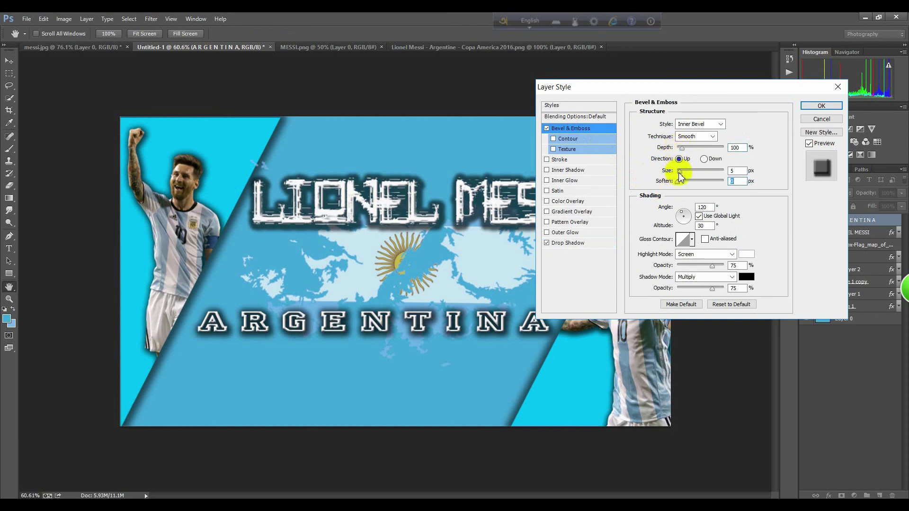
pyautogui.moveTo(680, 174)
pyautogui.mouseDown()
pyautogui.moveTo(665, 178)
pyautogui.moveTo(681, 173)
pyautogui.mouseUp()
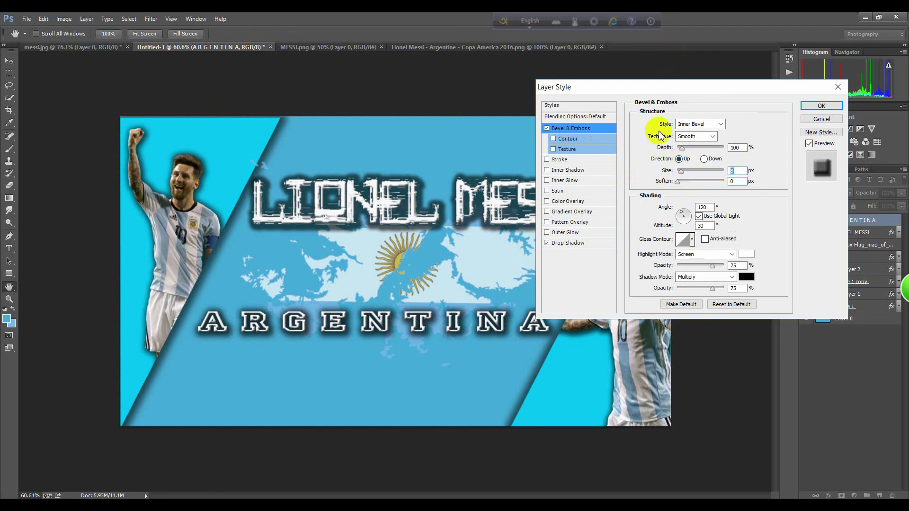
pyautogui.moveTo(679, 182); pyautogui.dragTo(688, 181)
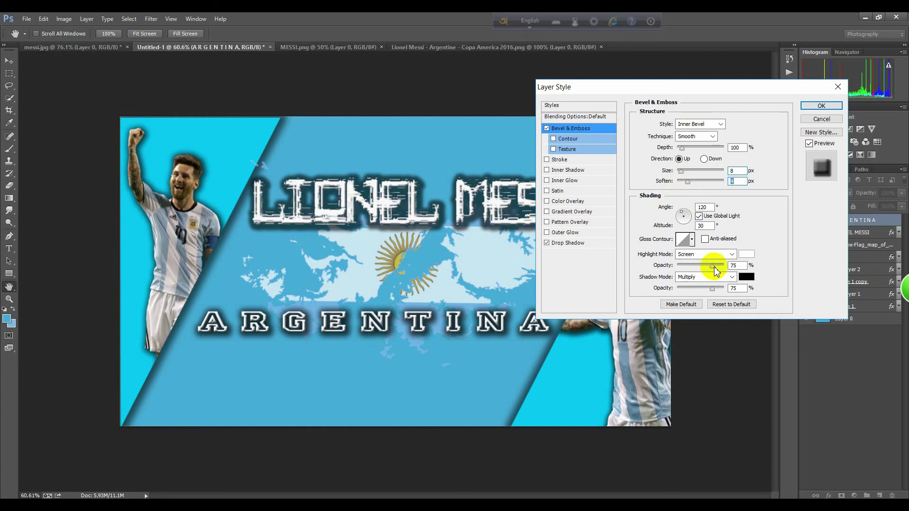
pyautogui.moveTo(713, 267); pyautogui.dragTo(703, 266)
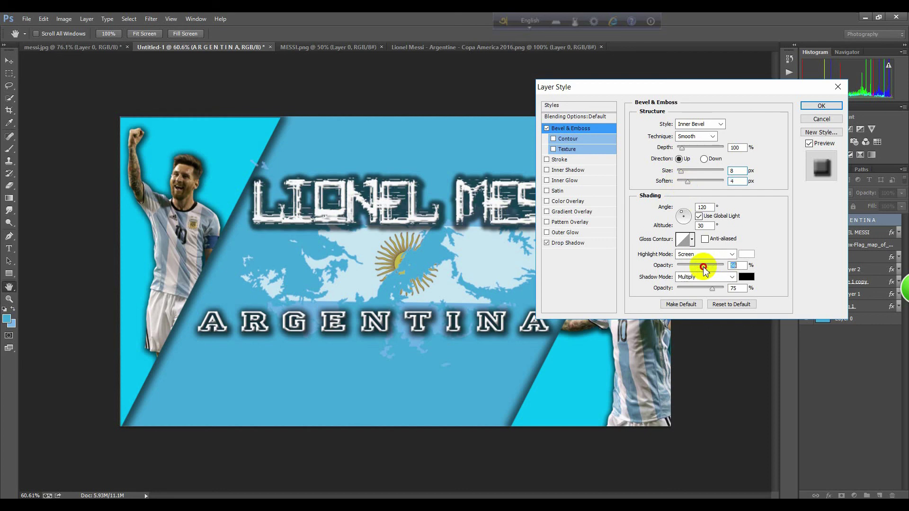
pyautogui.click(819, 106)
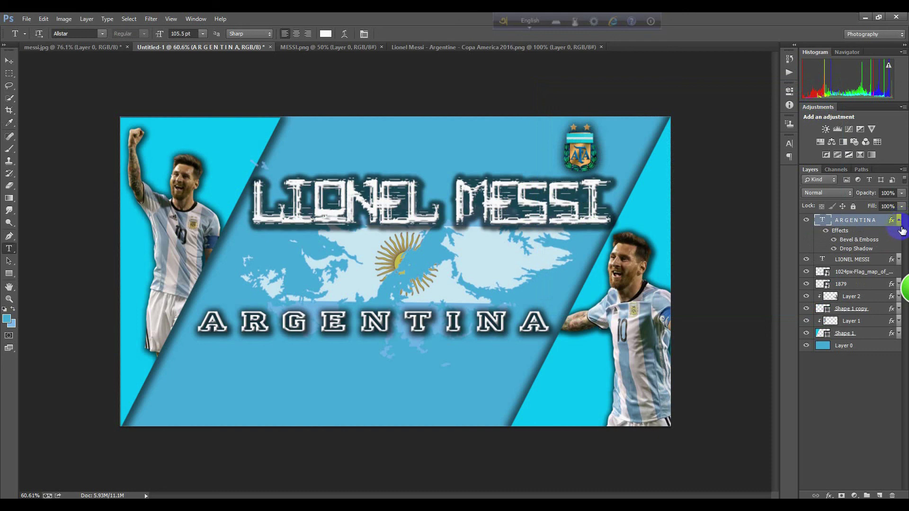
pyautogui.click(898, 220)
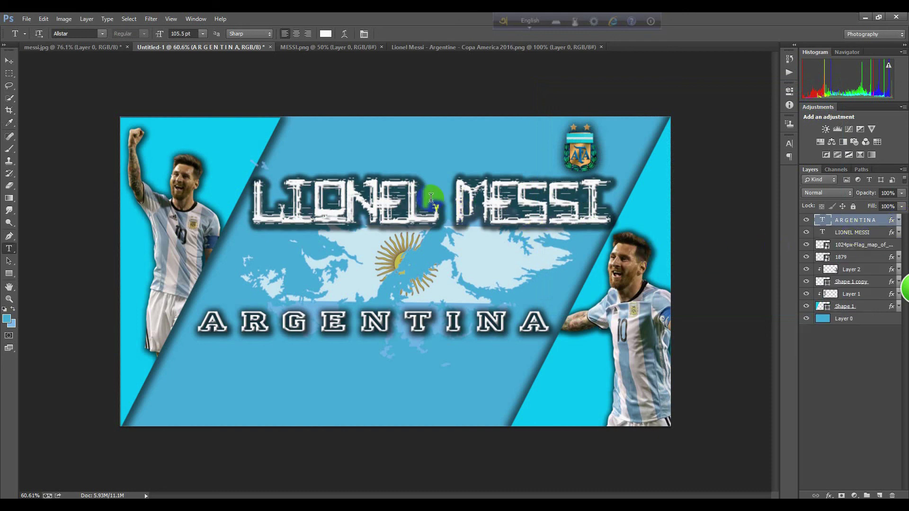
pyautogui.click(8, 62)
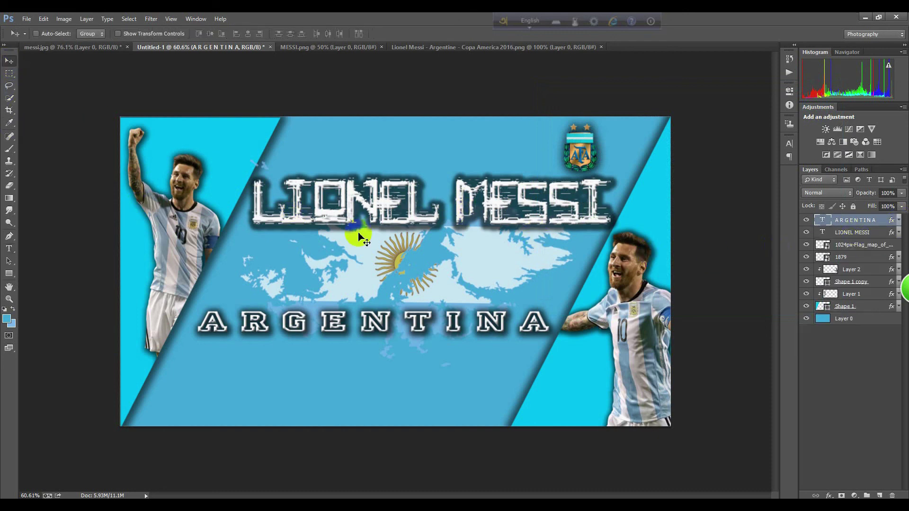
pyautogui.scroll(1, 389, 293)
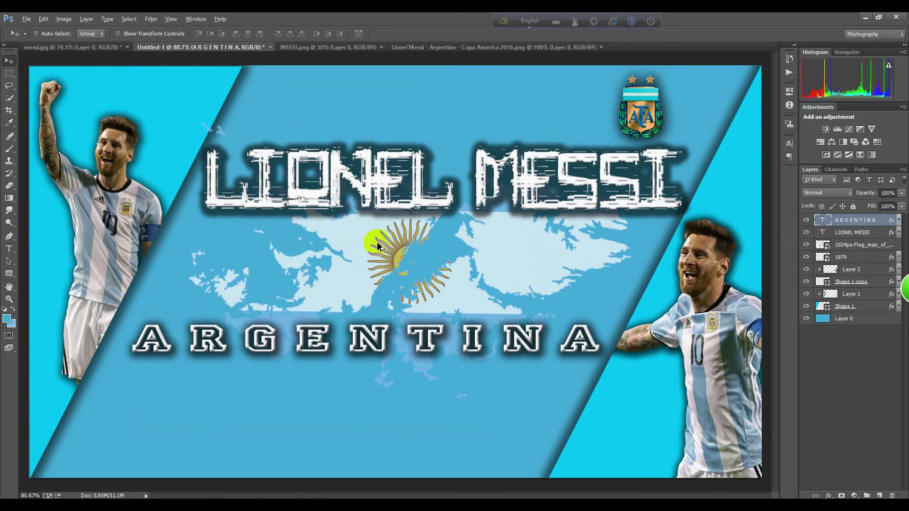
pyautogui.scroll(-2, 377, 245)
pyautogui.scroll(-1, 377, 245)
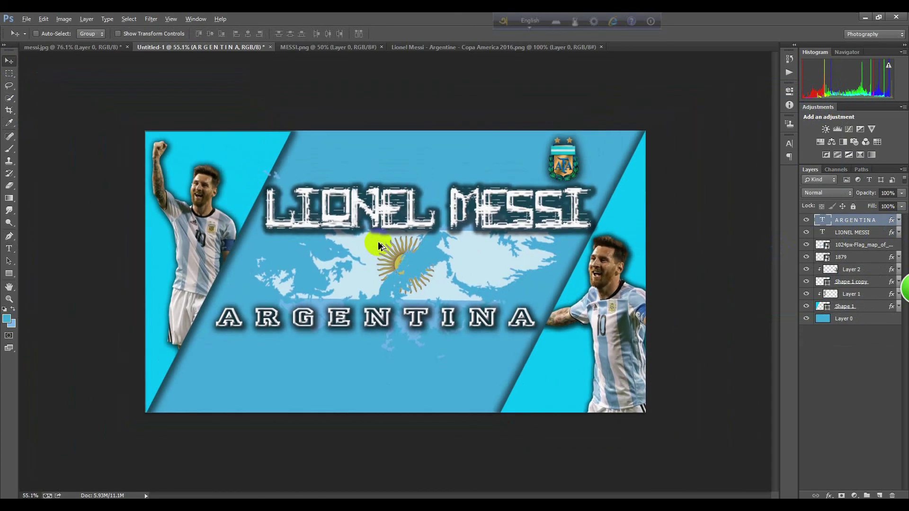
pyautogui.scroll(-1, 382, 246)
pyautogui.scroll(1, 385, 256)
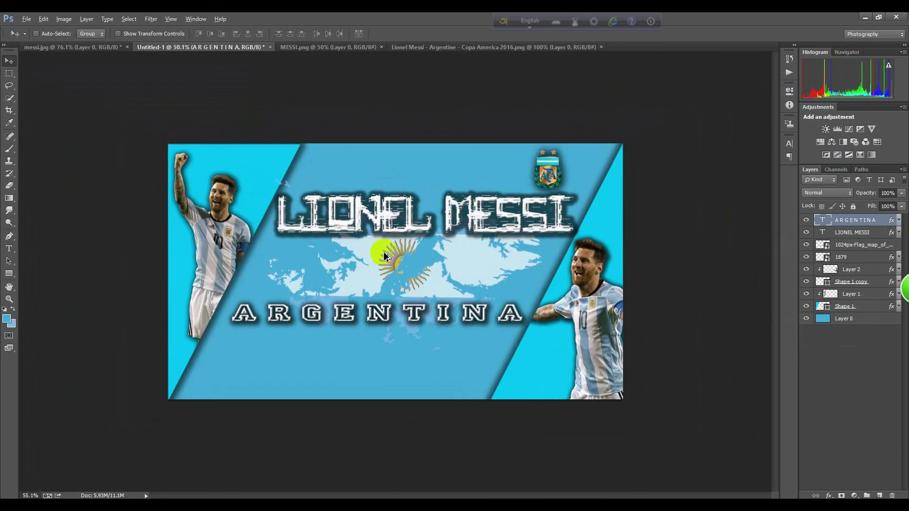
pyautogui.scroll(-1, 400, 283)
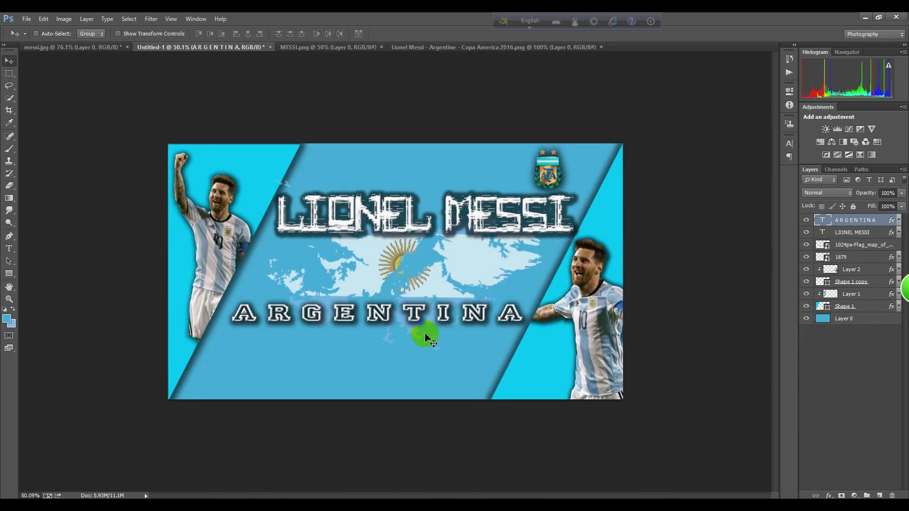
pyautogui.scroll(-1, 424, 311)
pyautogui.scroll(-1, 425, 311)
pyautogui.scroll(1, 425, 311)
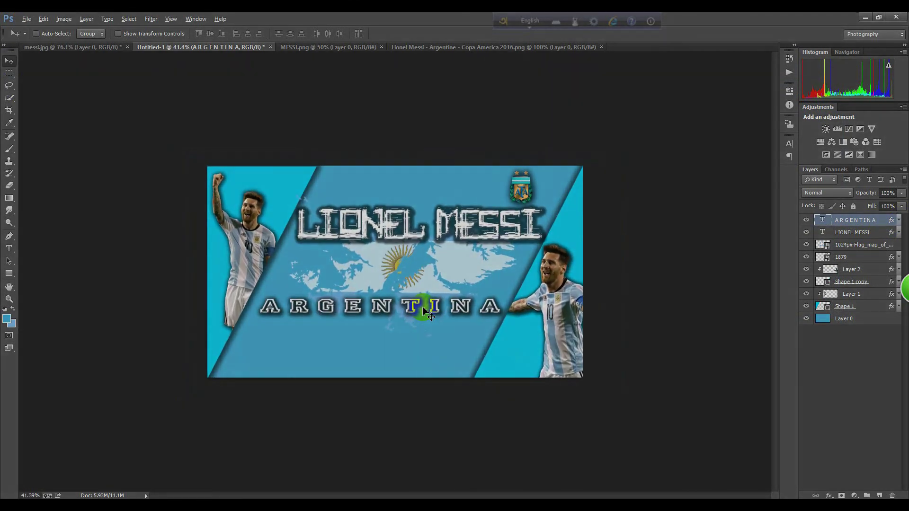
pyautogui.scroll(1, 424, 311)
pyautogui.scroll(-1, 423, 308)
pyautogui.scroll(1, 426, 310)
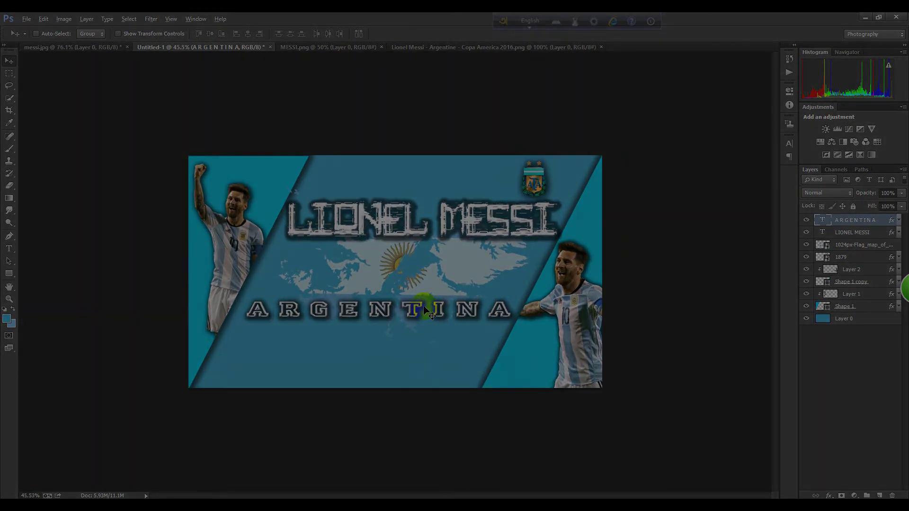
pyautogui.scroll(1, 428, 307)
pyautogui.scroll(-2, 465, 326)
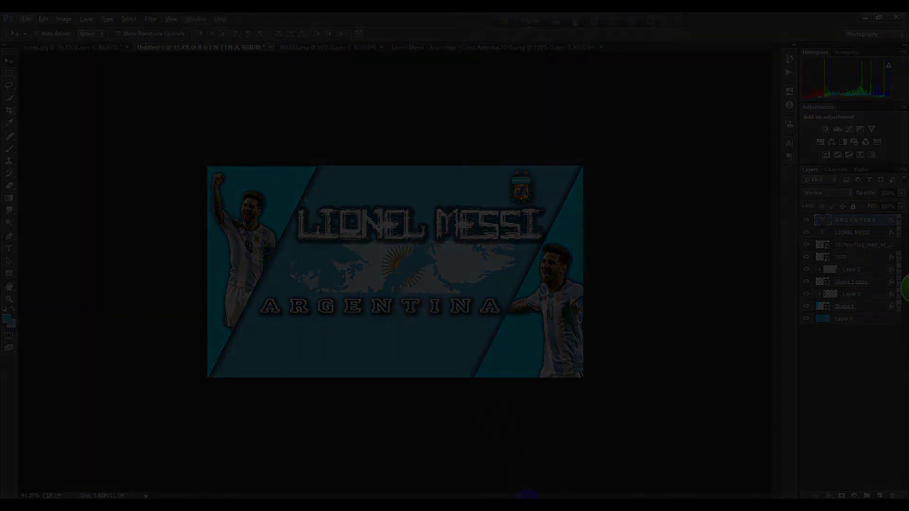